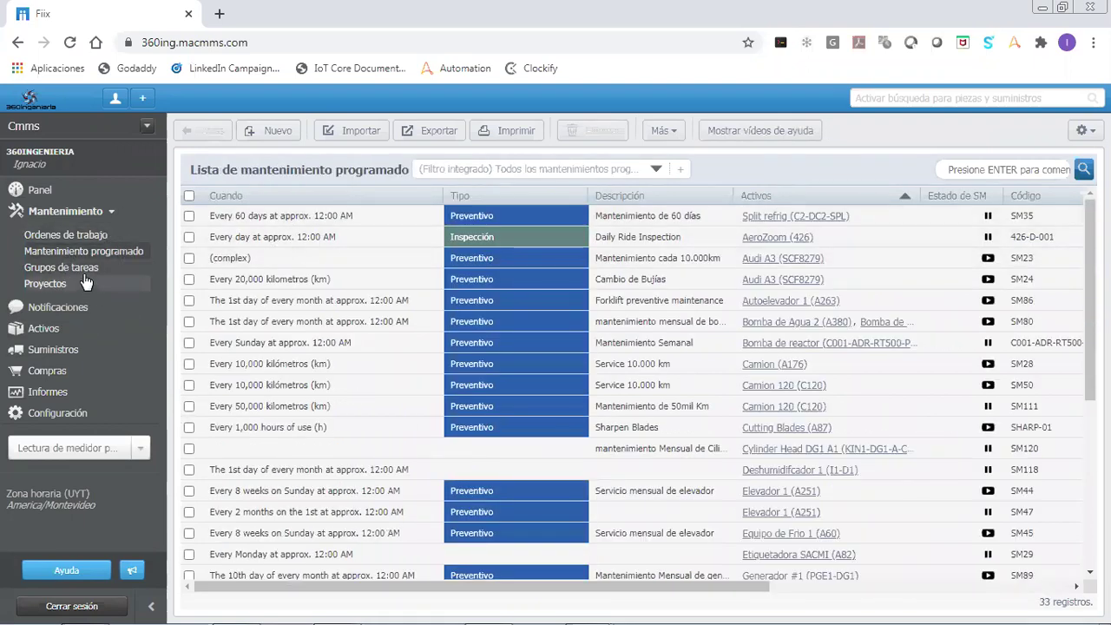
Look over the task groups list and expand the asset tree under Edificios Complejo Norte, Edificio 1, down to Azotea and Hall de acceso.
left_click(87, 267)
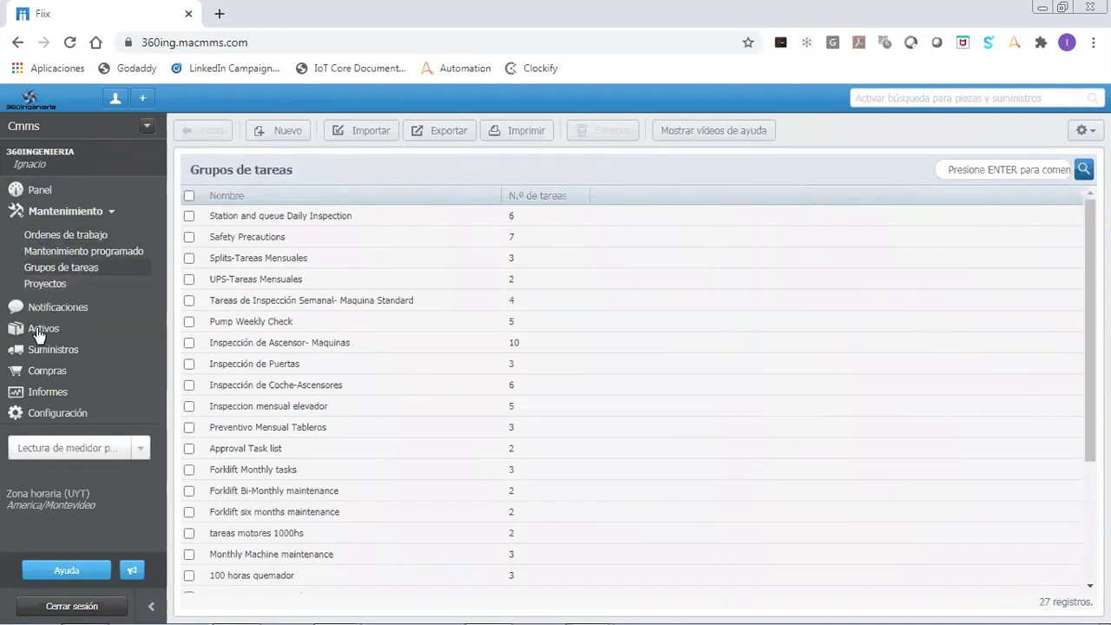
left_click(37, 334)
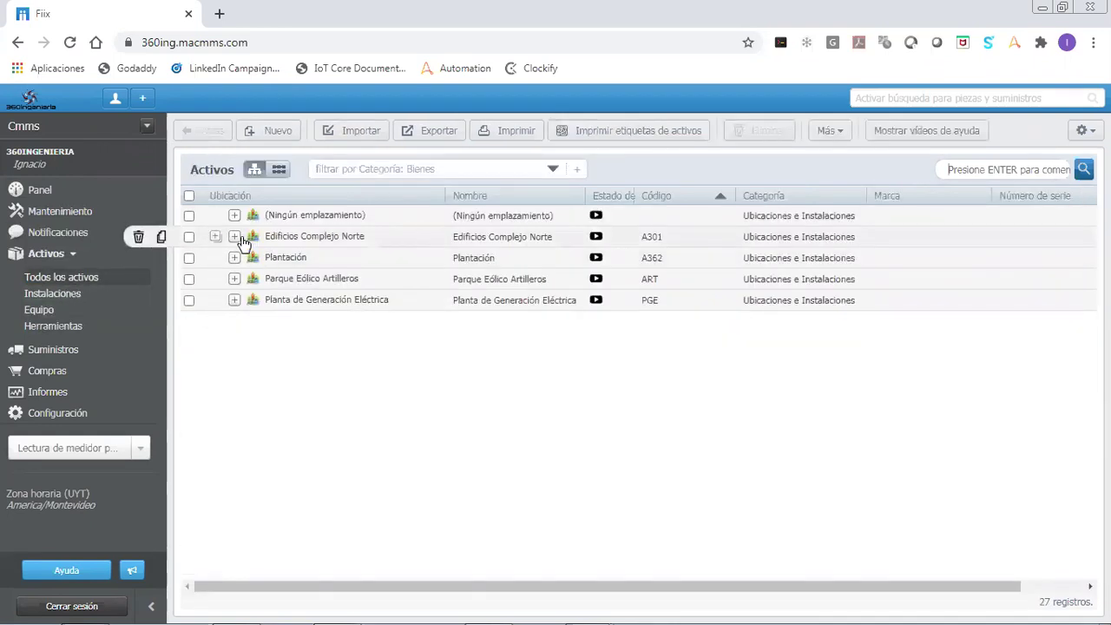
left_click(234, 237)
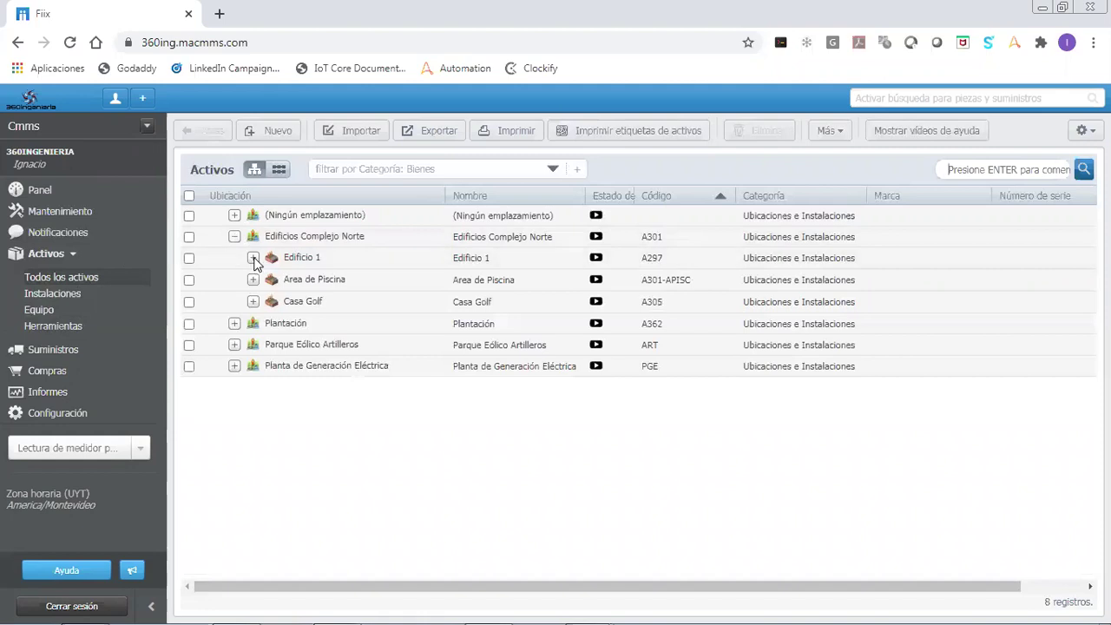
left_click(253, 258)
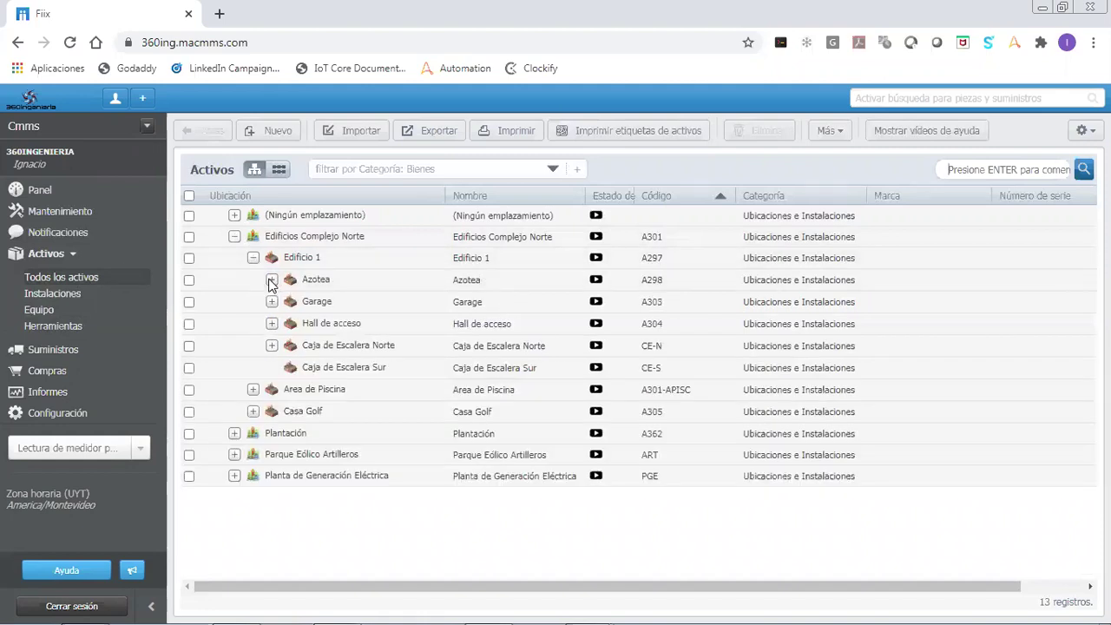
left_click(272, 279)
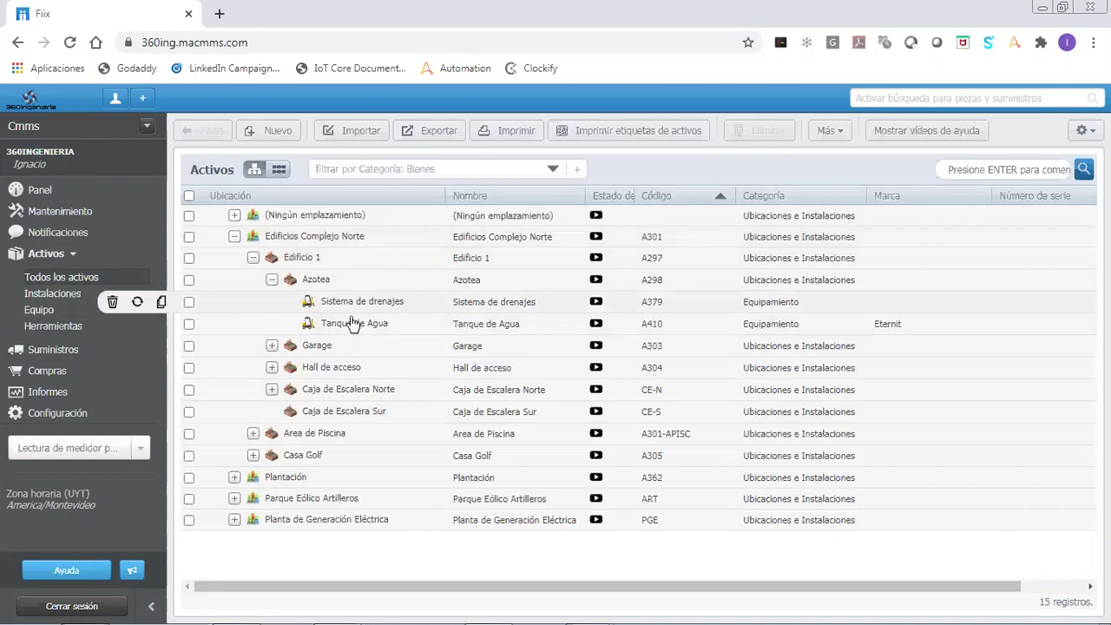
left_click(272, 367)
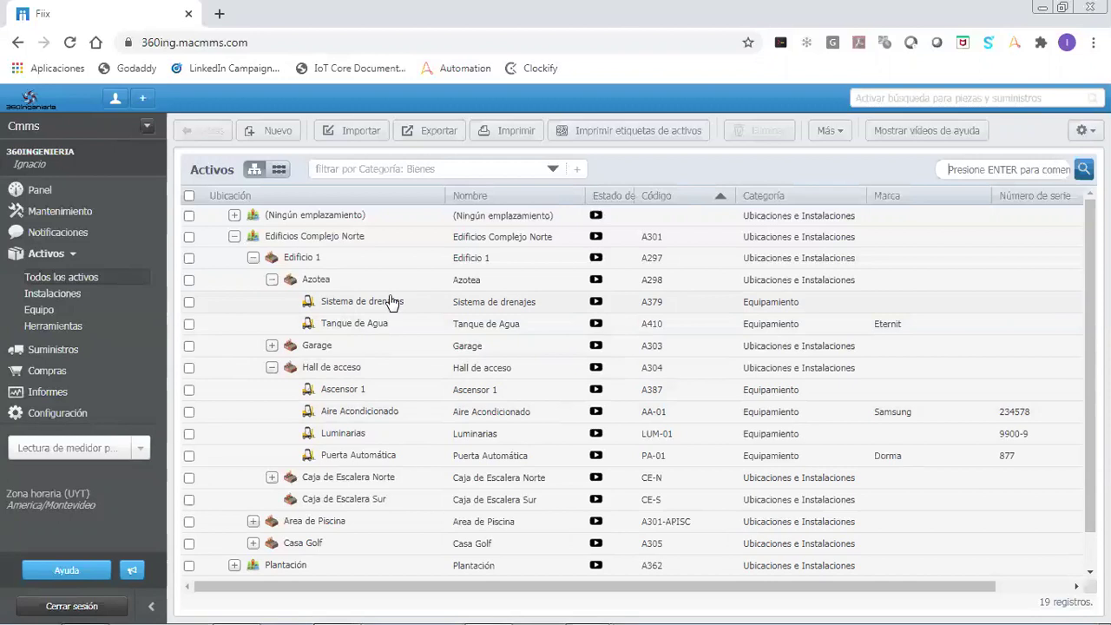
Switch to the Excel workbook Book1 and review the three column headings in row 1.
mouse_move(390, 605)
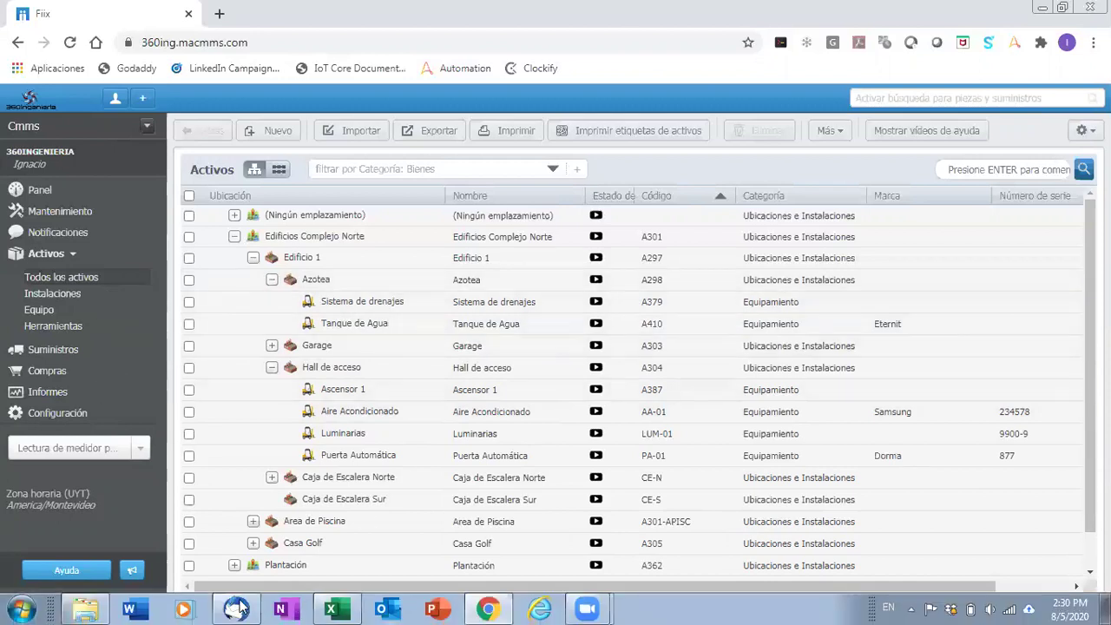
left_click(333, 609)
left_click(82, 208)
left_click_drag(78, 195, 269, 196)
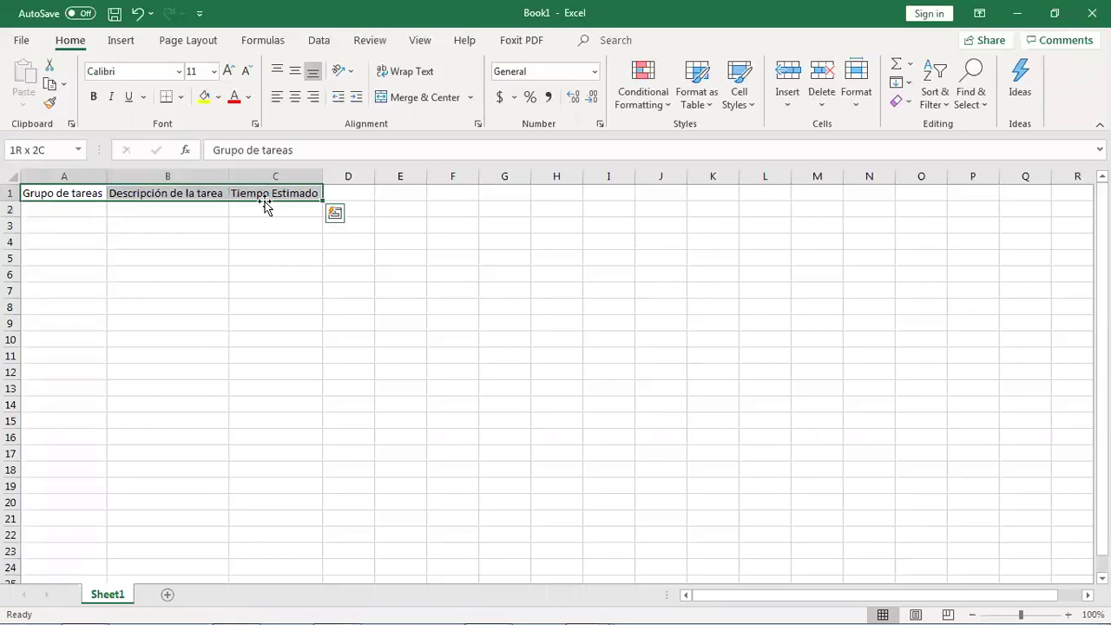
left_click(1013, 13)
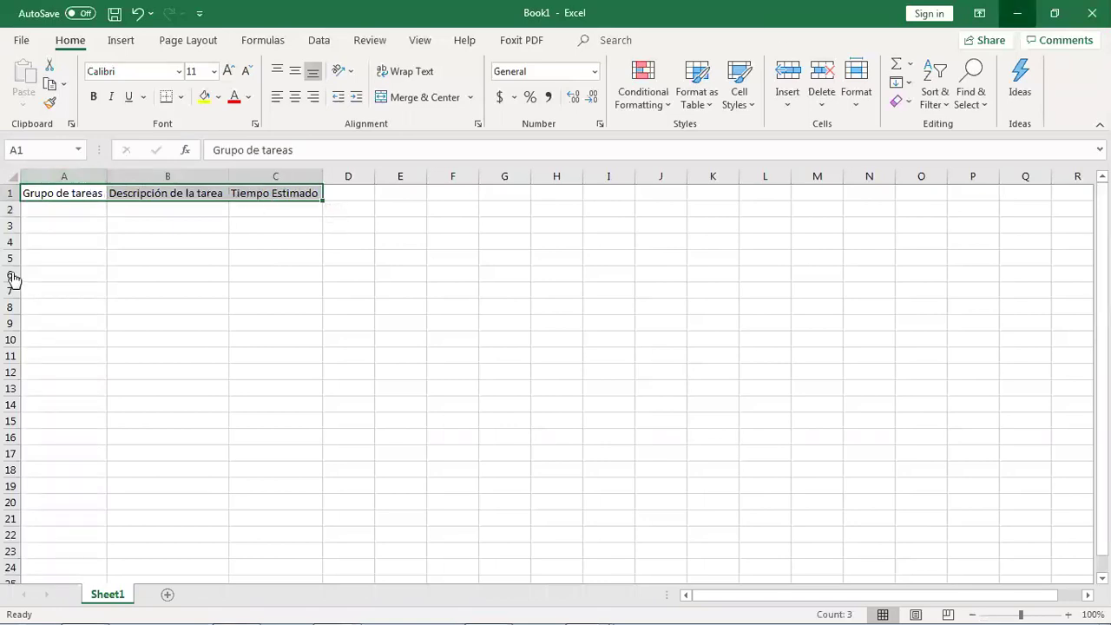
Back in Fiix, open the maintenance task groups and inspect the new task group form without saving it.
left_click(66, 211)
left_click(67, 233)
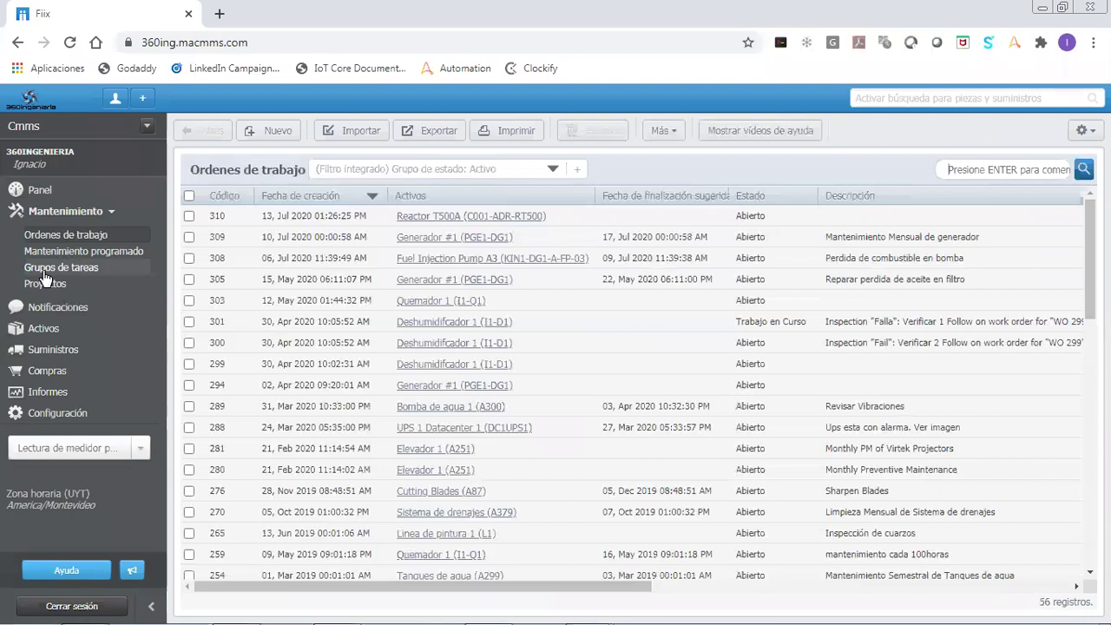
left_click(61, 266)
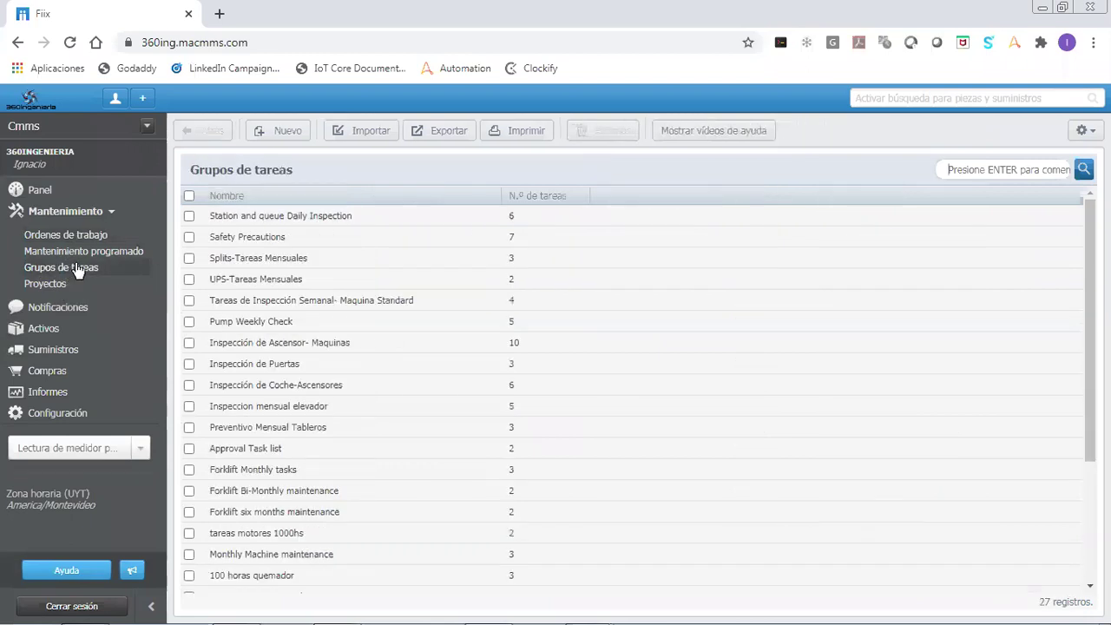
left_click(289, 131)
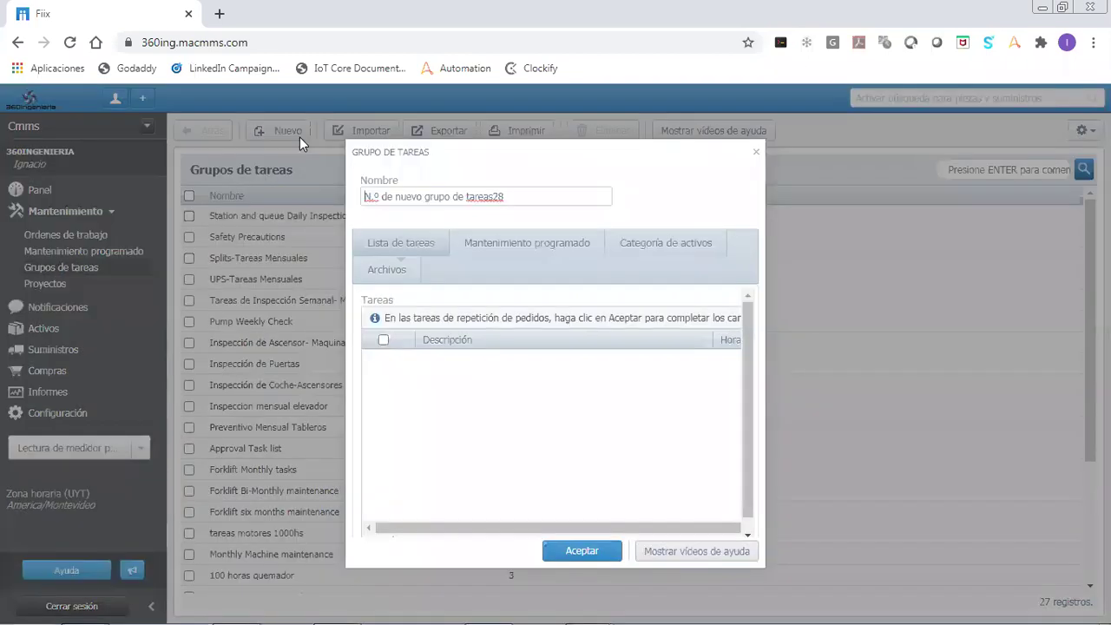
triple_click(436, 196)
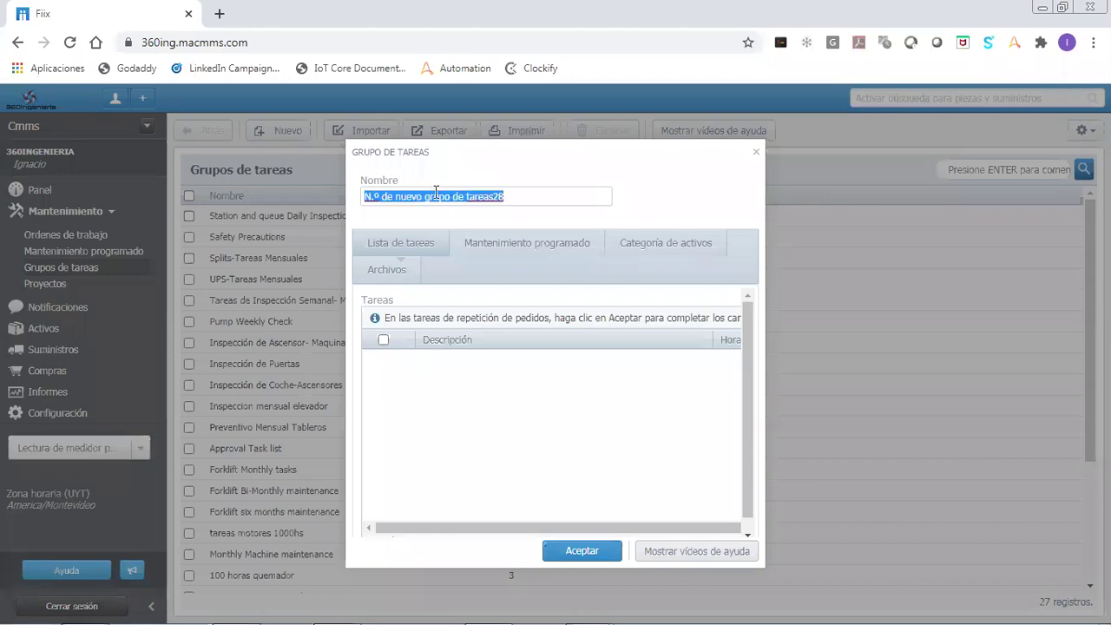
left_click(756, 152)
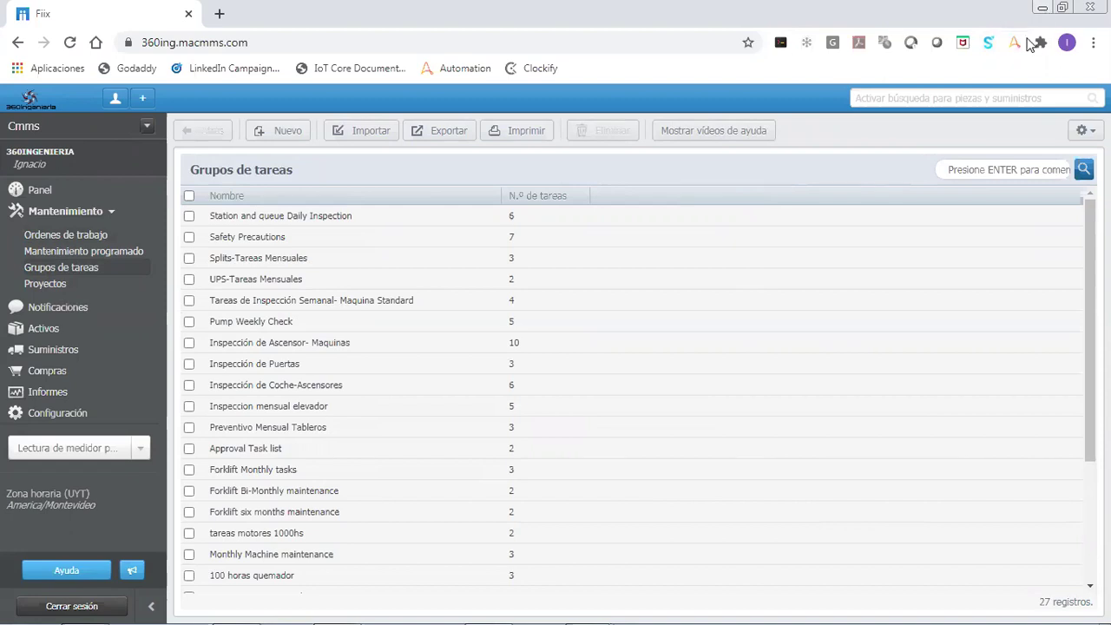
Switch back to the Excel workbook Book1 and widen the "Grupo de tareas" column.
left_click(1042, 12)
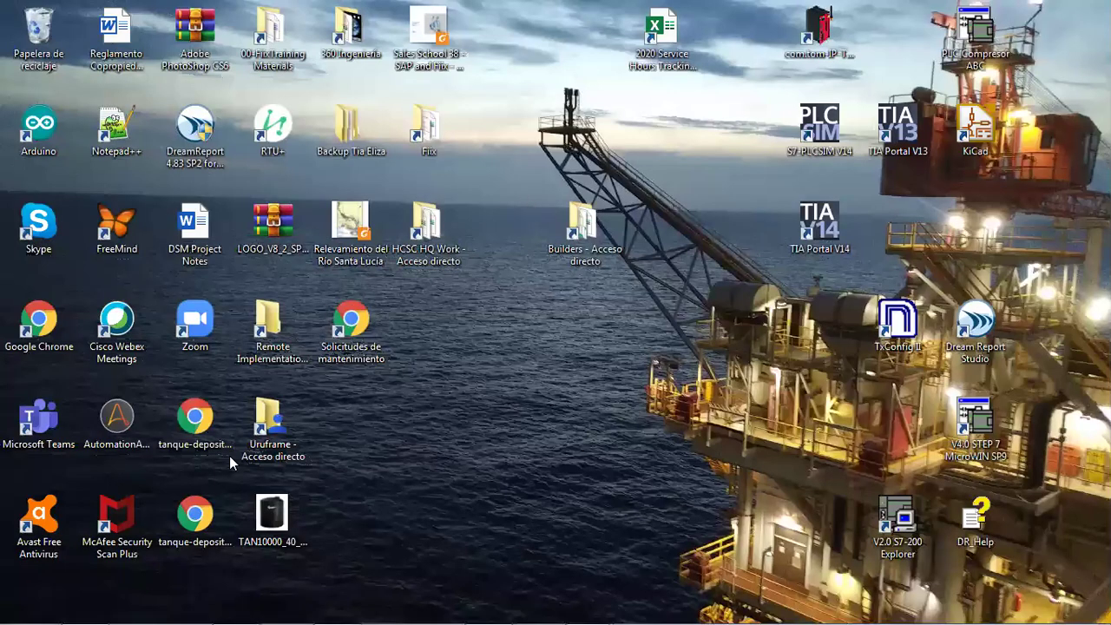
left_click(347, 608)
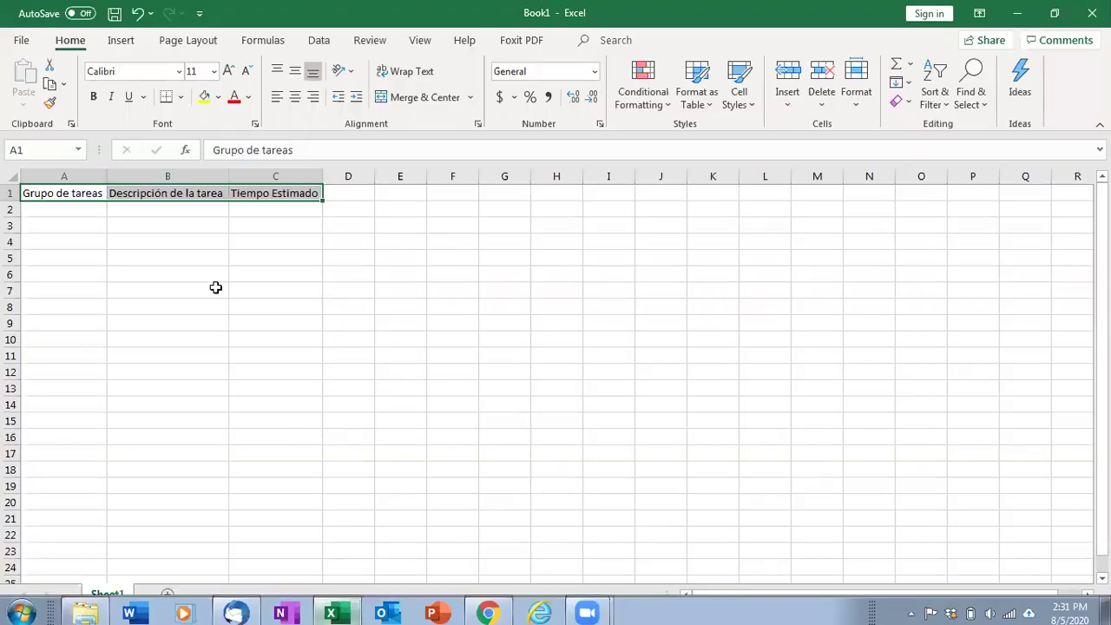
left_click(60, 225)
left_click_drag(90, 179, 261, 176)
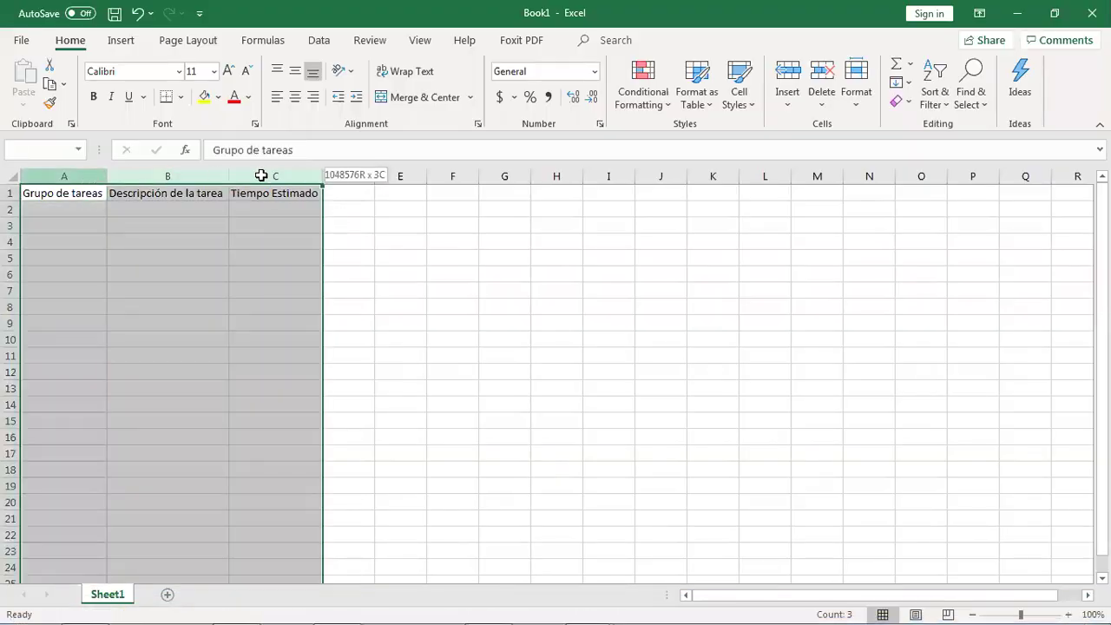
double_click(228, 179)
left_click(79, 241)
left_click(69, 209)
left_click_drag(106, 176, 211, 177)
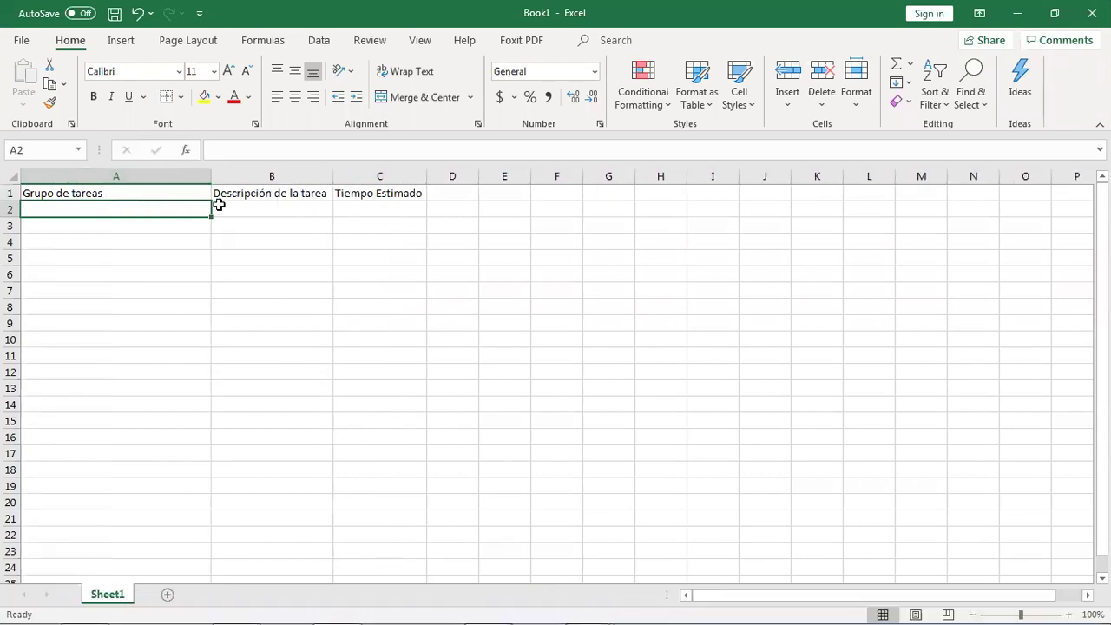
Enter "Preventivo de Sistema de Drenajes" as the task group in cell A2.
type("manteni")
key("BackSpace")
key("BackSpace")
key("BackSpace")
key("BackSpace")
key("BackSpace")
key("BackSpace")
key("BackSpace")
type("Preventi")
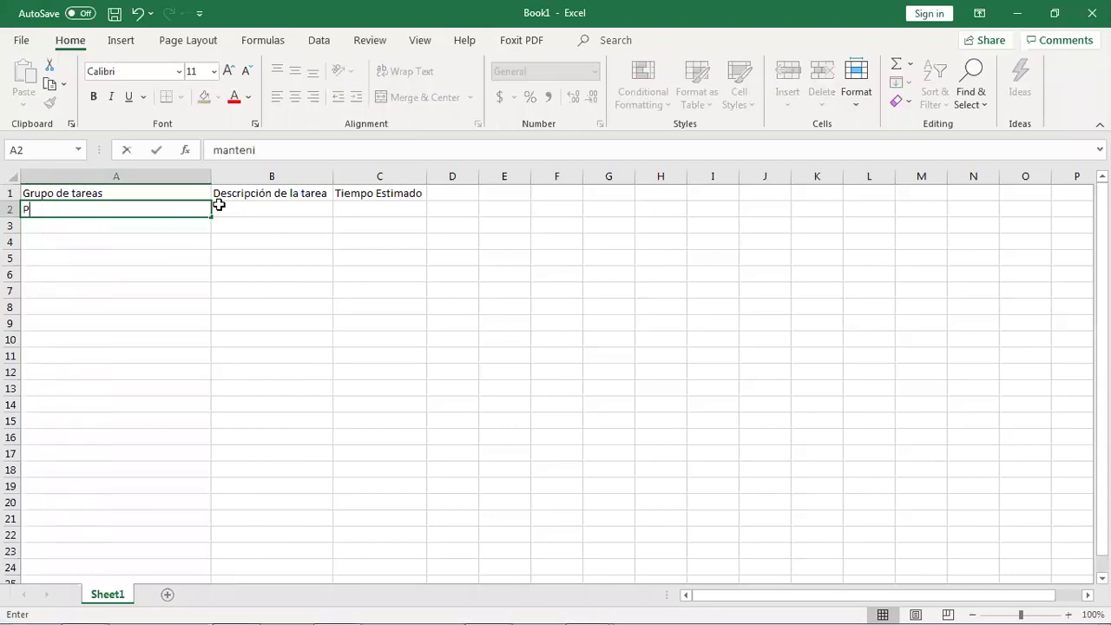
type("vo ")
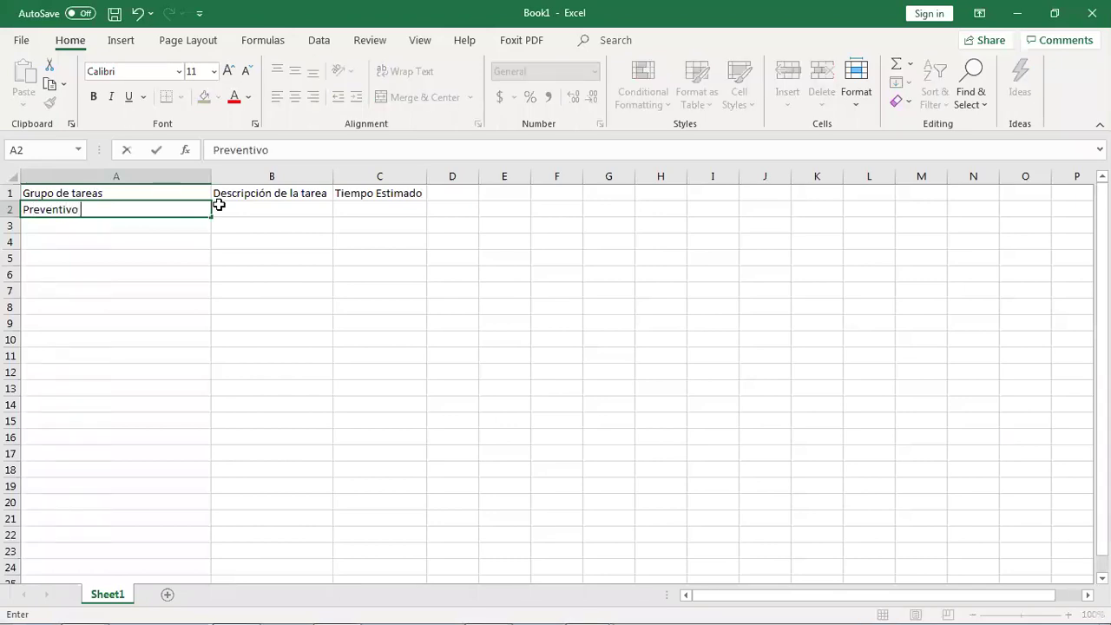
type("de Sistema de Drean")
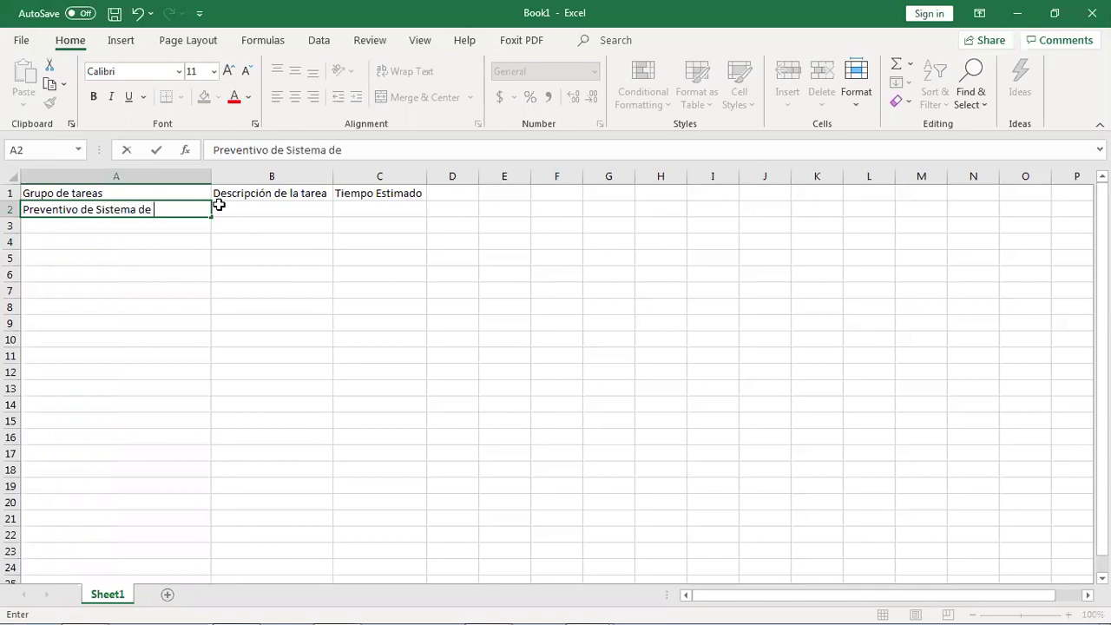
key("BackSpace")
key("BackSpace")
type("najes")
left_click(222, 210)
Widen columns A and B, column B to about 48, and enter "Limpieza de todos los drenajes" in B2.
left_click_drag(211, 173, 269, 174)
left_click_drag(400, 166, 545, 178)
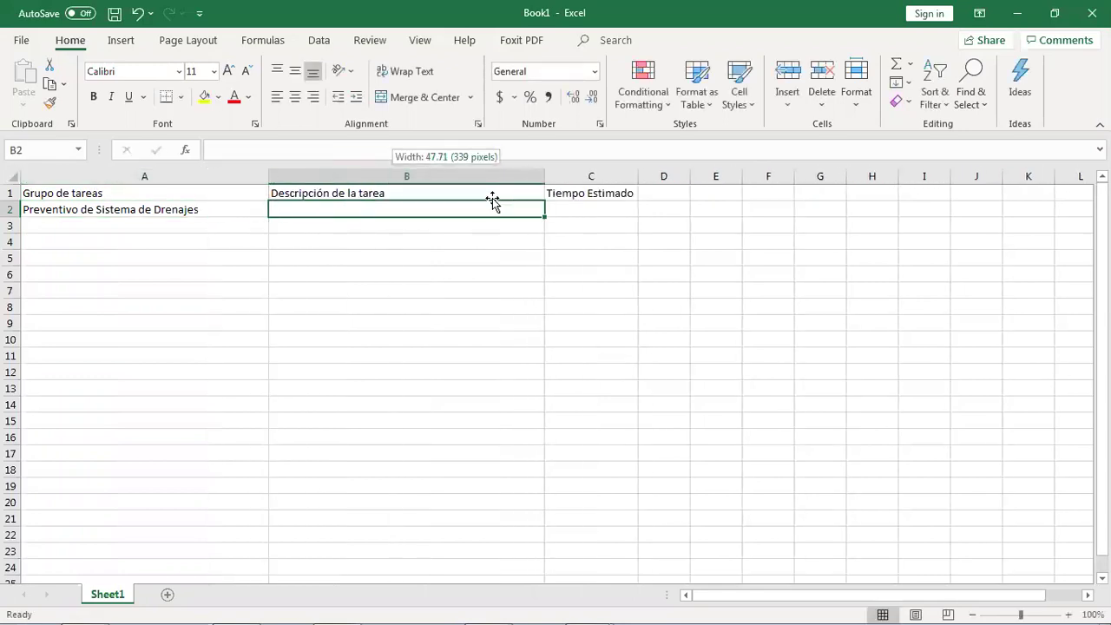
type("Limpie")
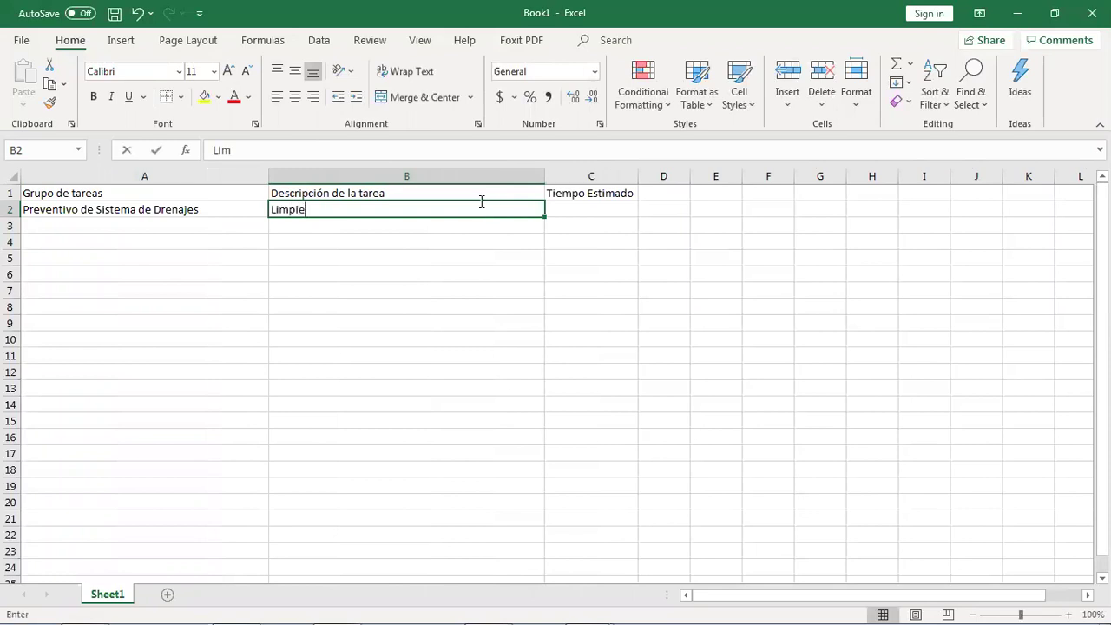
type("za de los")
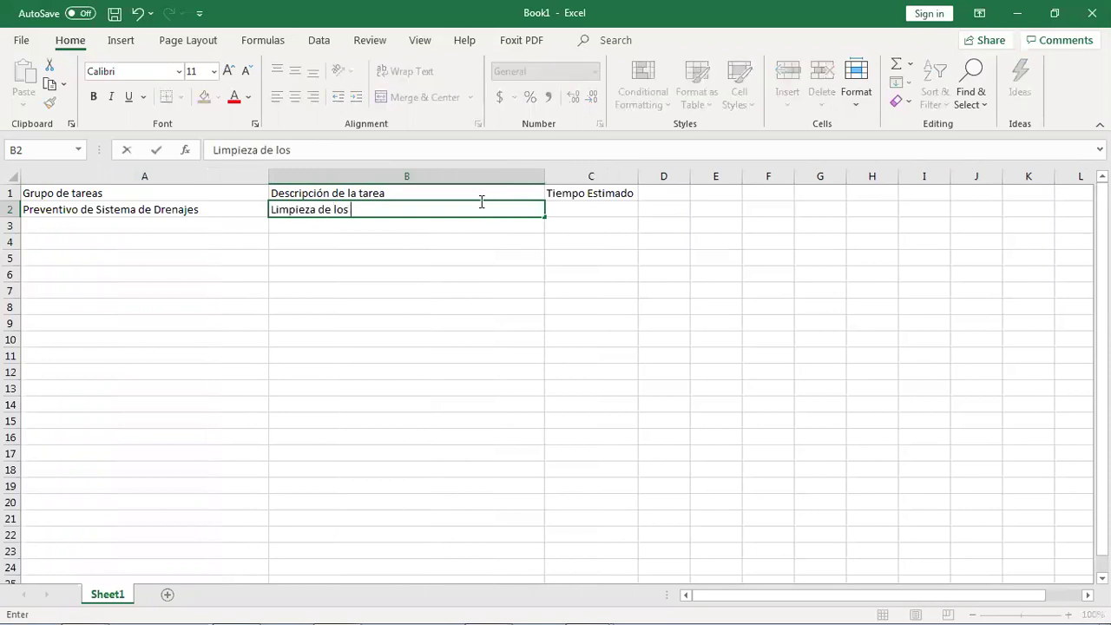
key("BackSpace")
key("BackSpace")
key("BackSpace")
type("todos los dre")
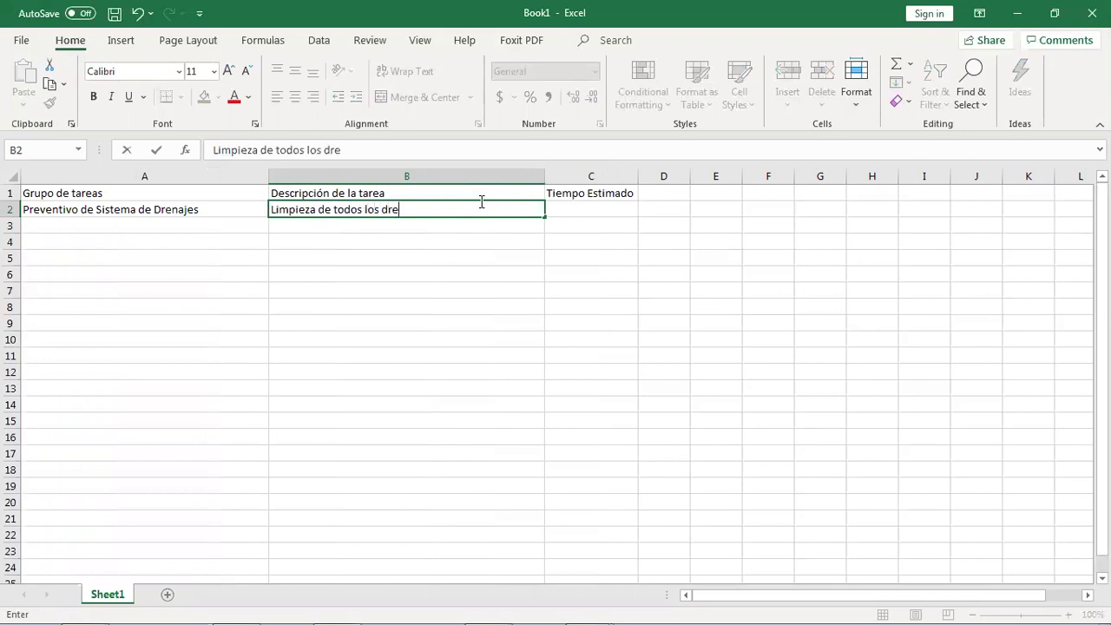
type("najes")
key("Return")
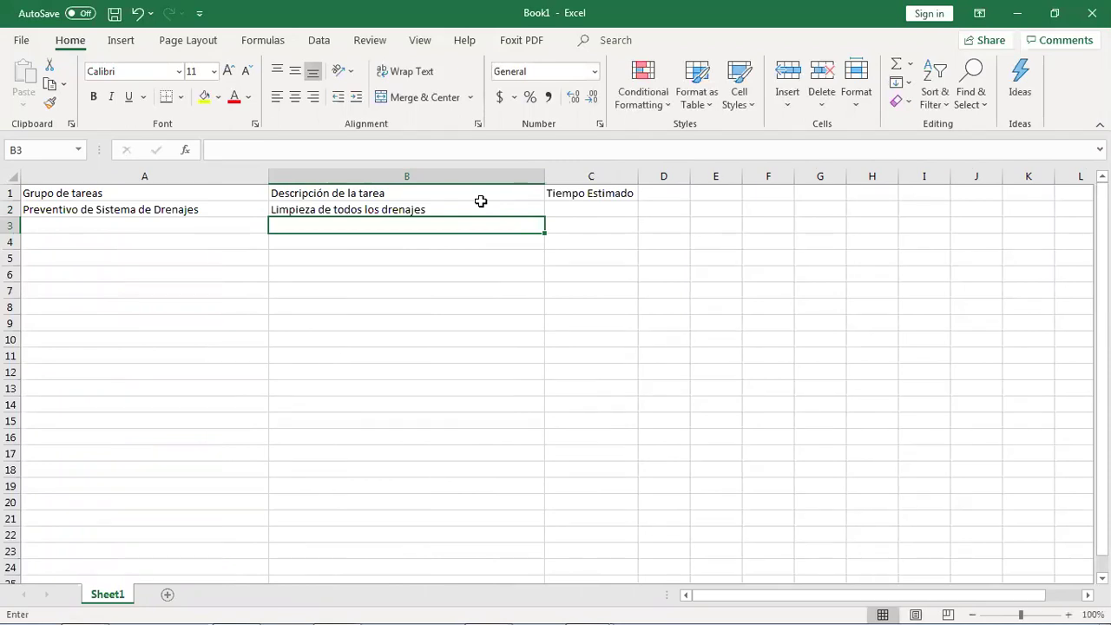
Enter the task descriptions "Verificacion de perdidas en cañerías" in B3 and "Verificar buen estado de rejillas" in B4.
type("Verificacion de ")
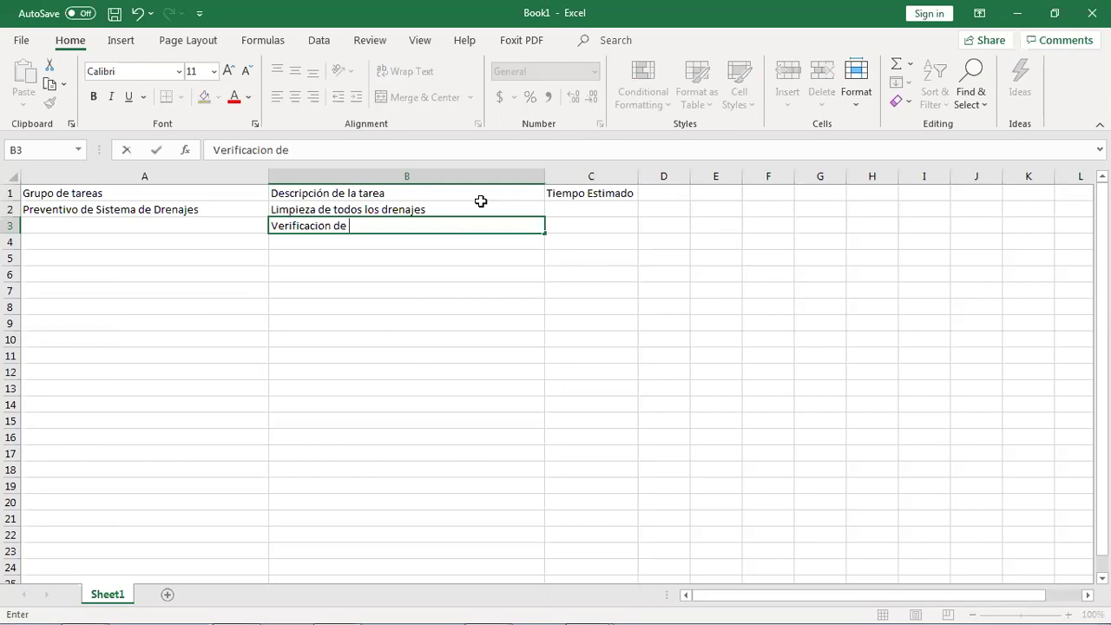
type("perdidas en cañerías")
key("Return")
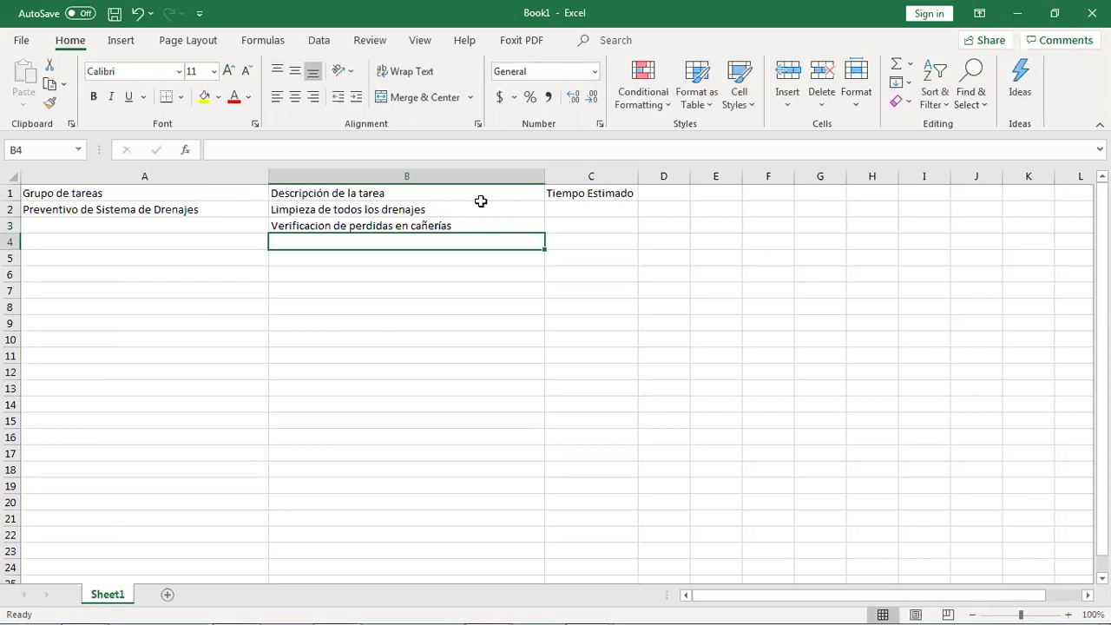
type("Verificar b")
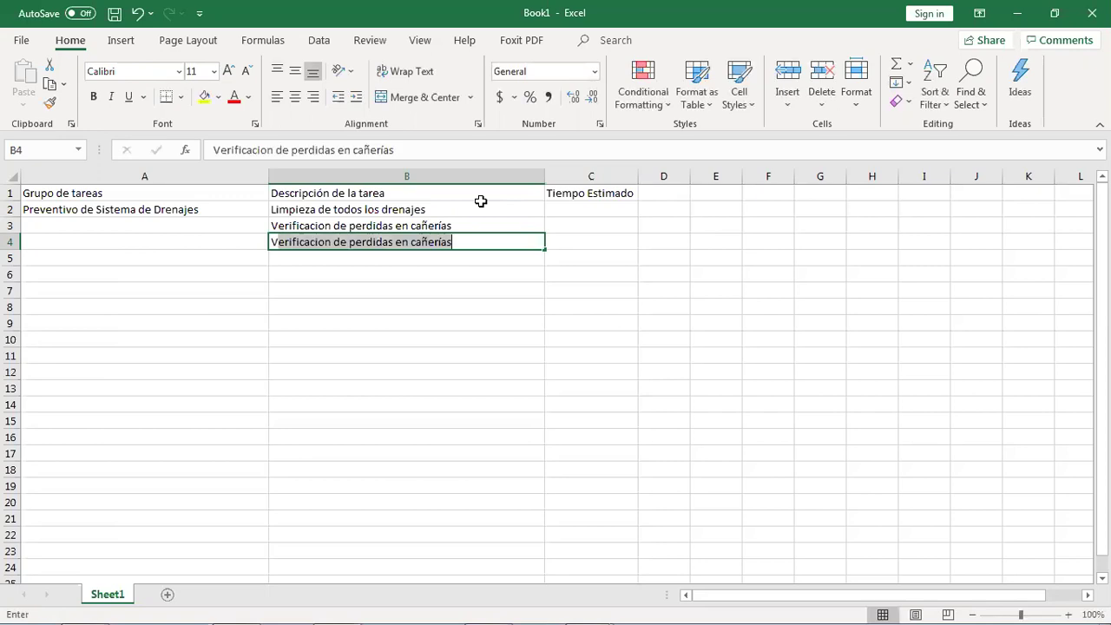
type("uen e")
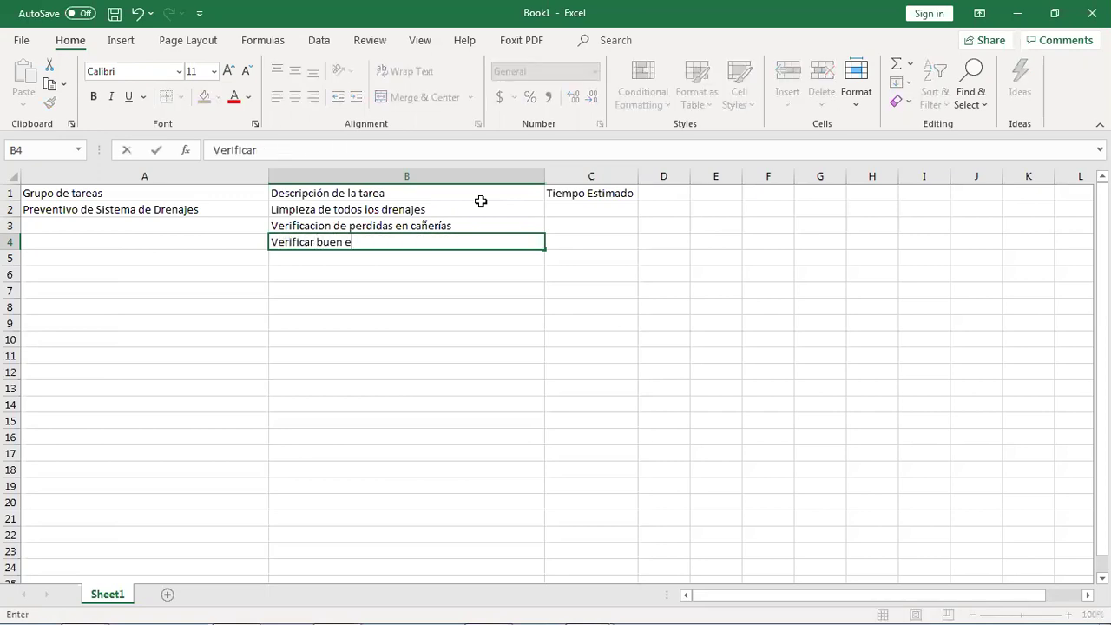
type("stado de rejillas")
key("Return")
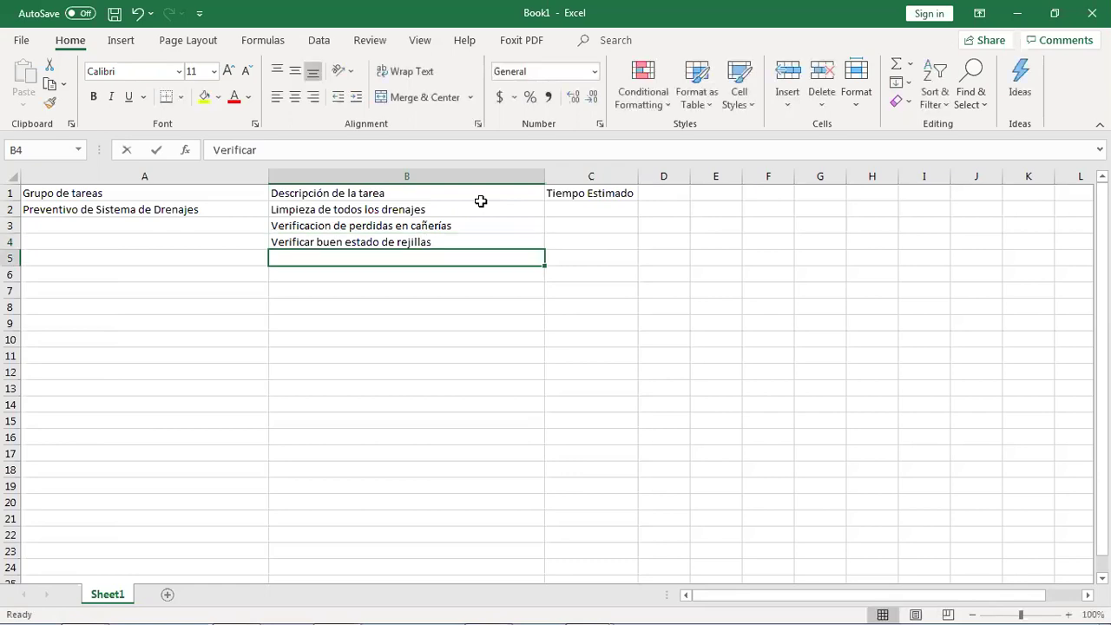
Copy the task group name from A2 down to A3 and A4.
left_click(239, 205)
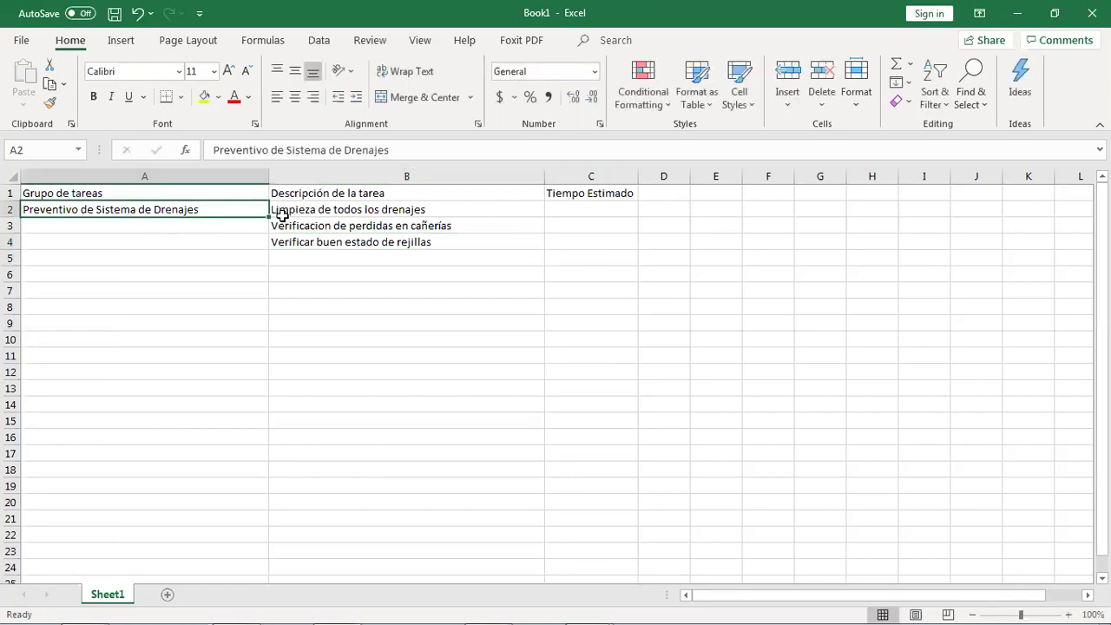
left_click_drag(269, 217, 246, 253)
left_click(235, 211)
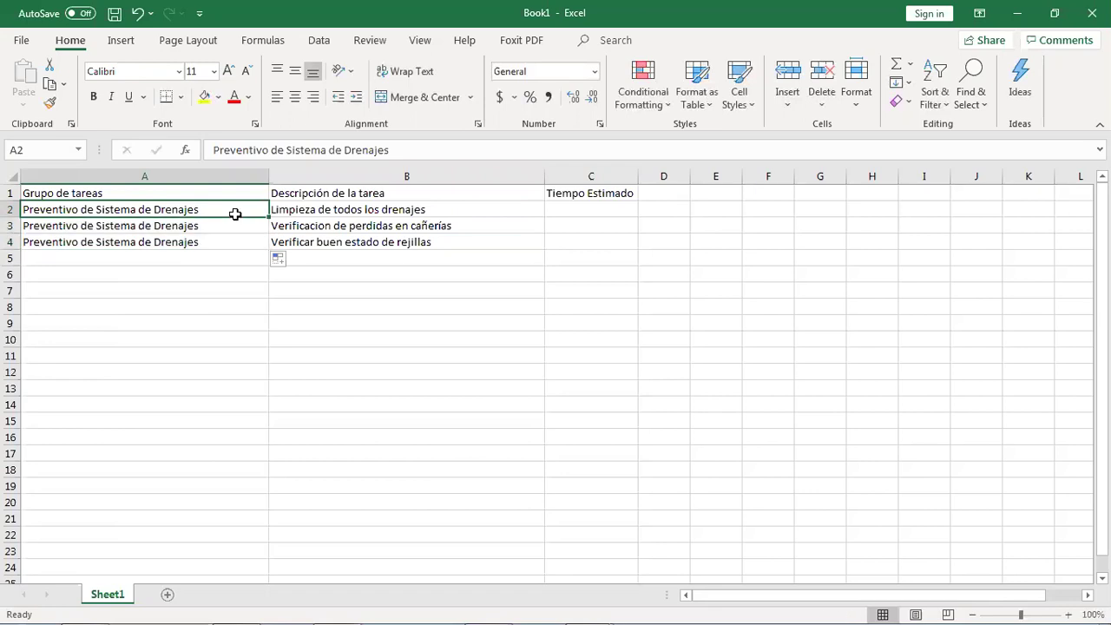
left_click_drag(240, 209, 261, 243)
left_click_drag(318, 210, 310, 240)
left_click_drag(214, 211, 199, 242)
Enter 0.75 as the estimated time in C2 for the drain cleaning task.
left_click_drag(599, 209, 575, 208)
left_click(573, 209)
left_click(585, 226)
left_click(573, 242)
left_click(582, 208)
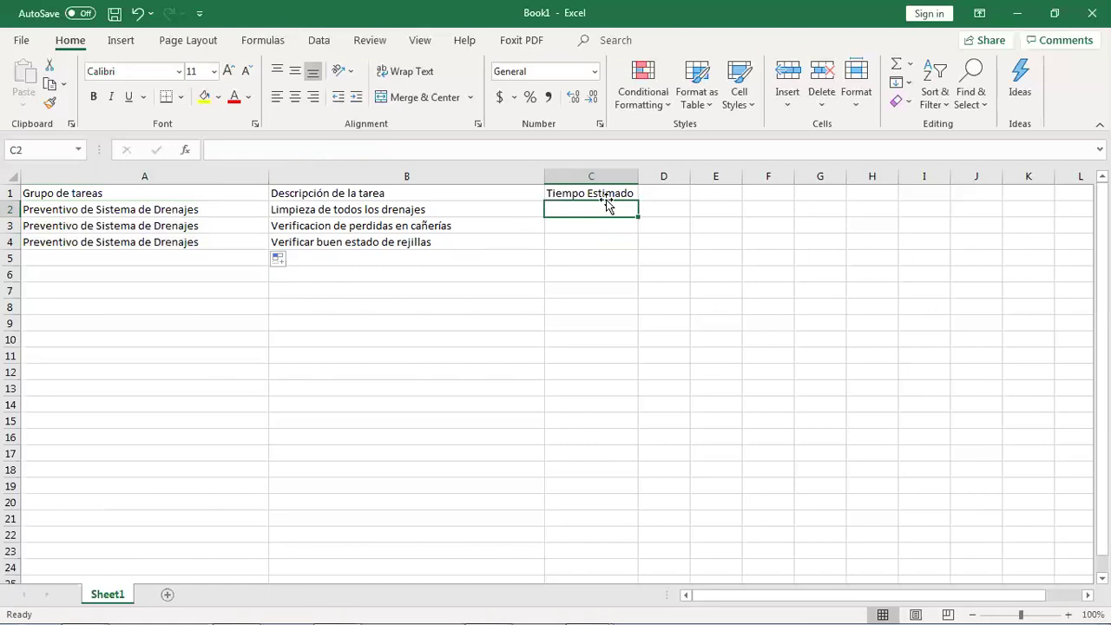
type(".75")
key("Return")
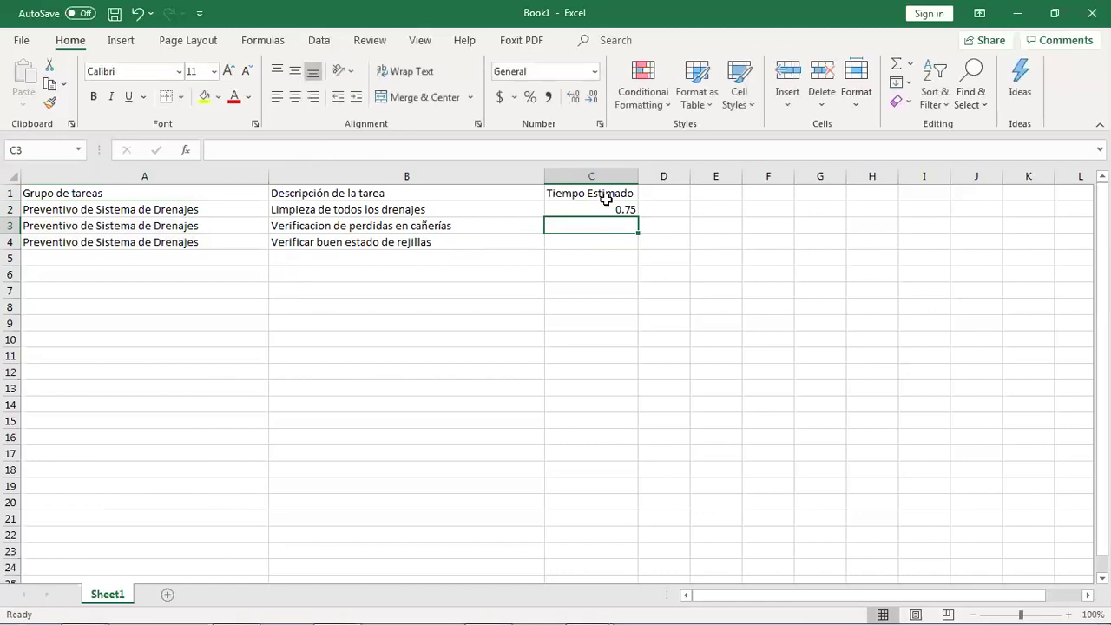
Enter the estimated times 0.1 in C3 and 0.2 in C4 for the remaining drainage tasks.
type("0.1")
key("Return")
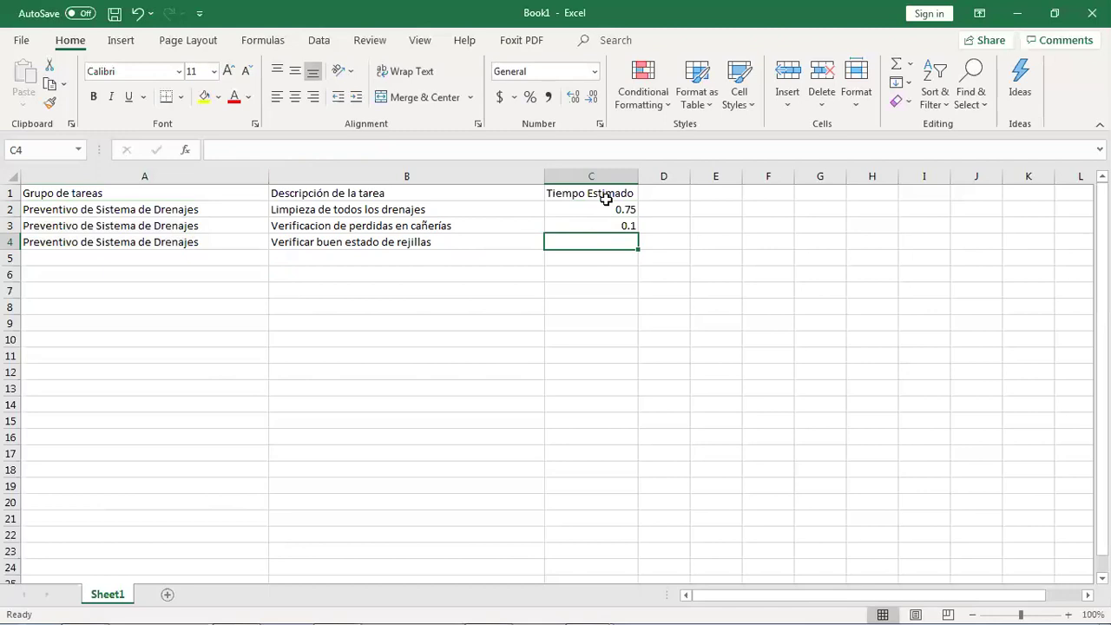
type("0.2")
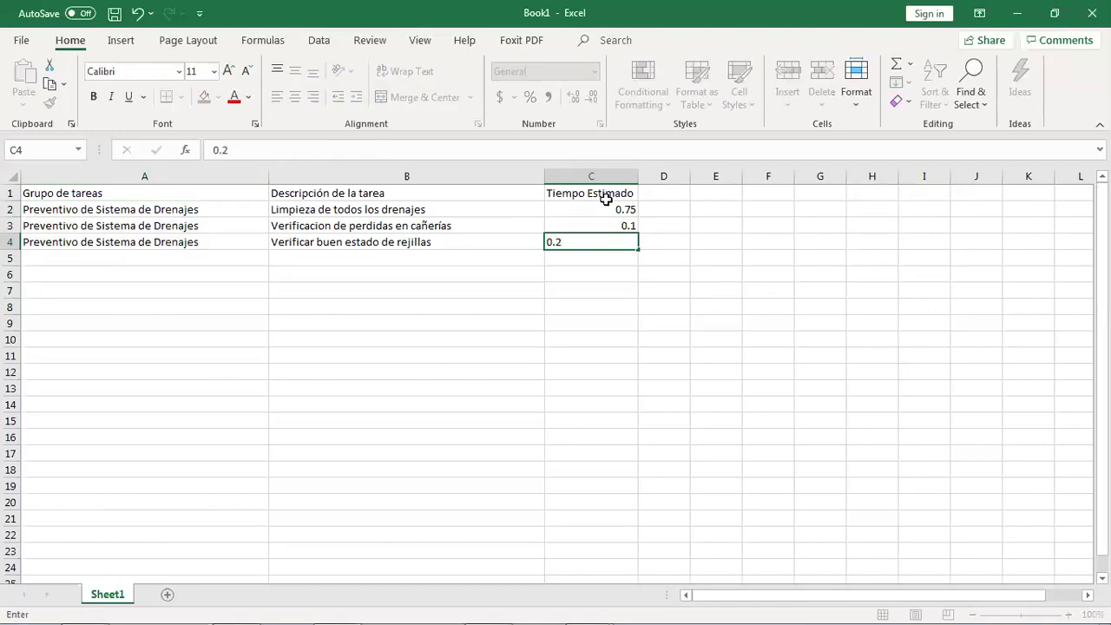
key("Return")
Enter the new task group name "Preventivo Mensual de Aire Acondicionado" in A5.
key("Home")
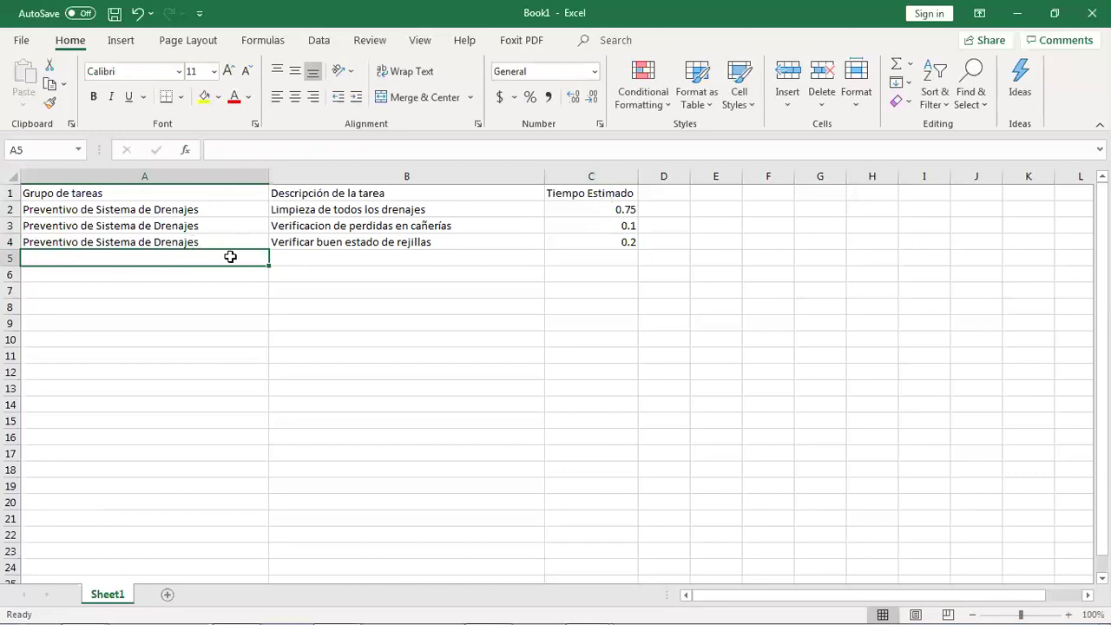
type("Preventivo ")
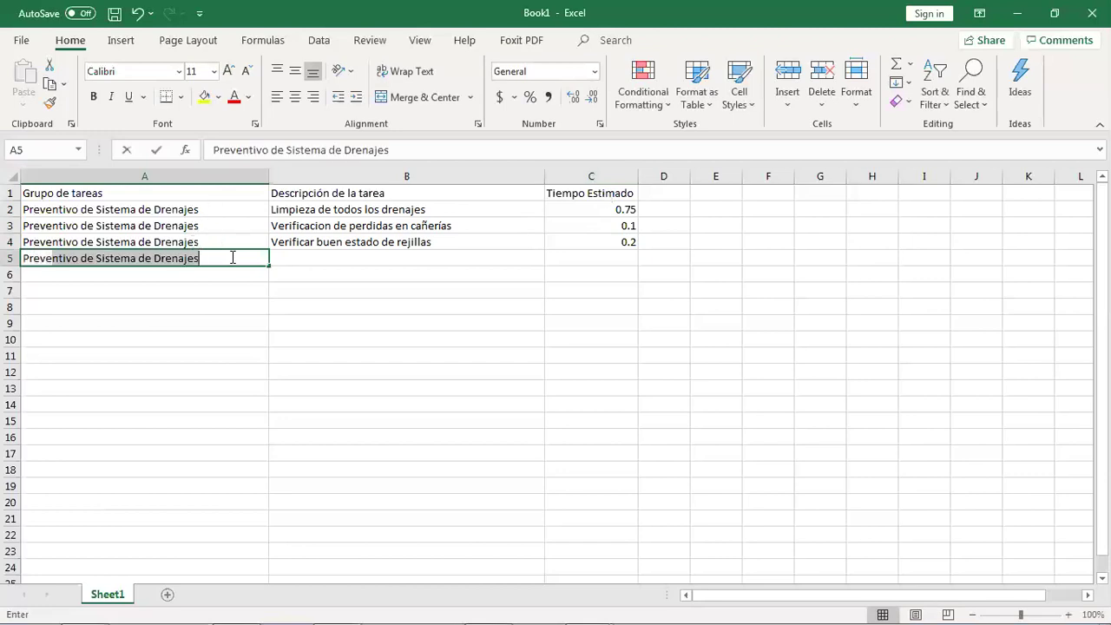
type("Semana")
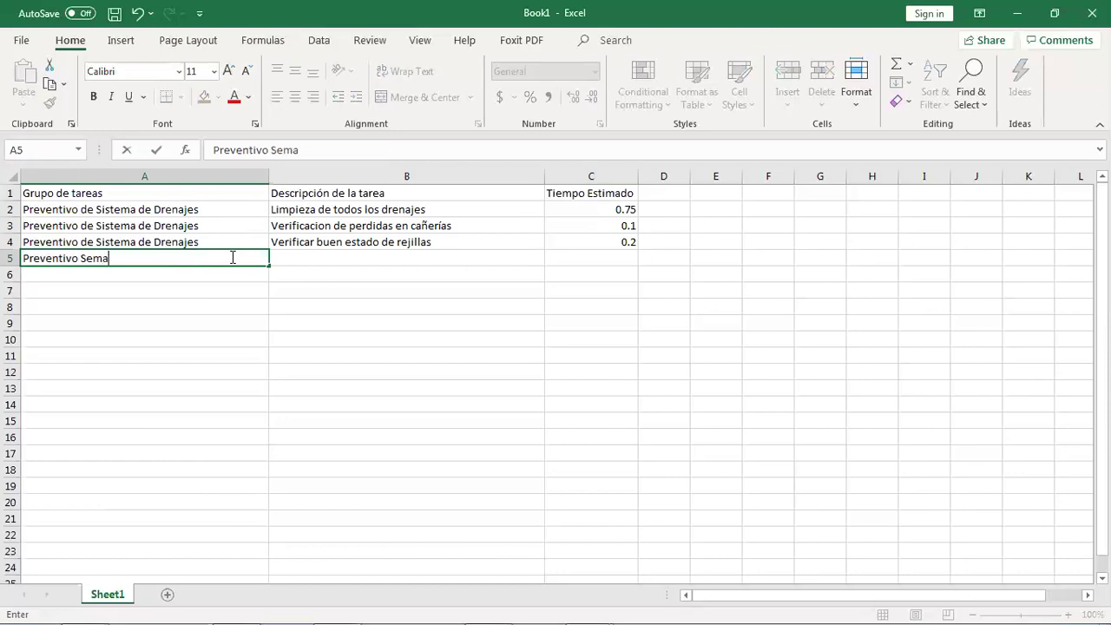
key("BackSpace")
key("BackSpace")
key("BackSpace")
key("BackSpace")
key("BackSpace")
key("BackSpace")
type("Mensual de Aire ")
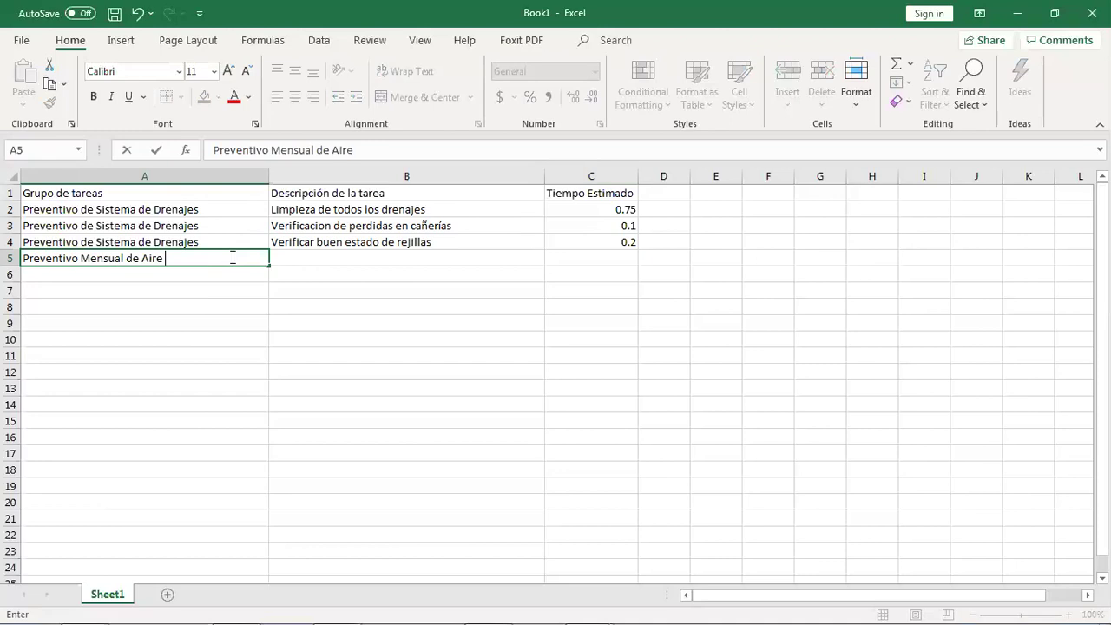
type("Acondicionado")
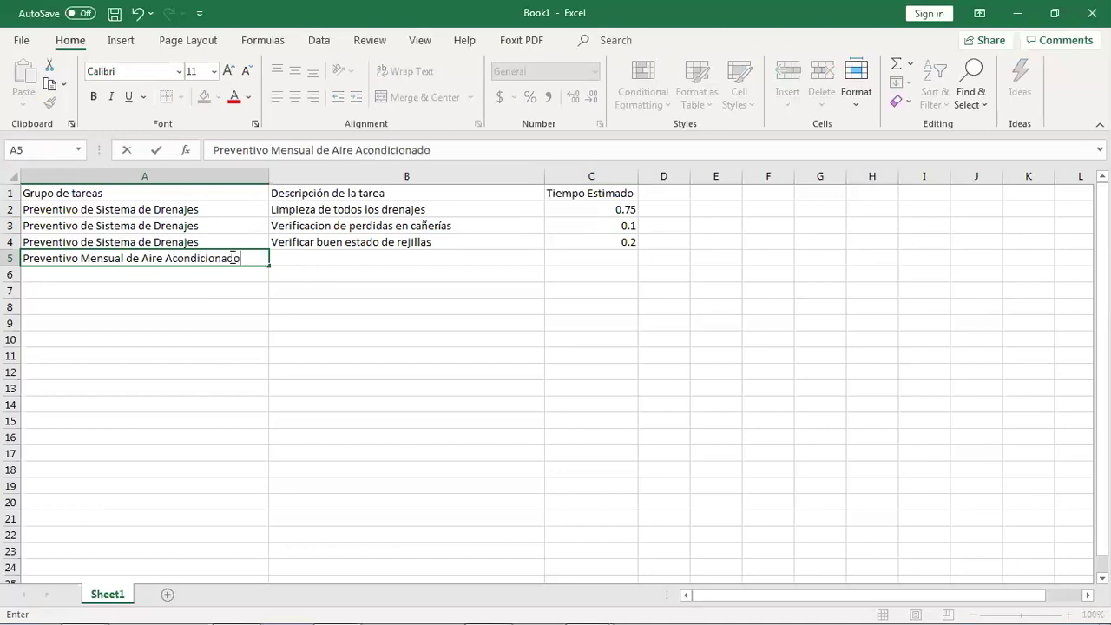
key("Tab")
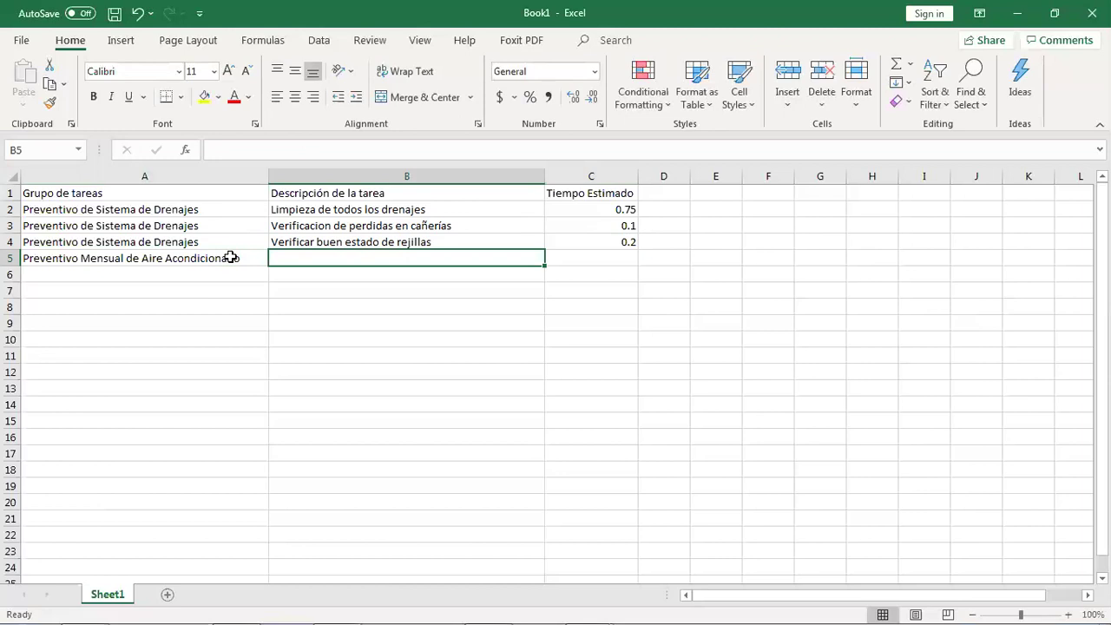
Enter the task description "Limpieza de Filtros" in B5 for the air conditioning group.
type("Limpieza ")
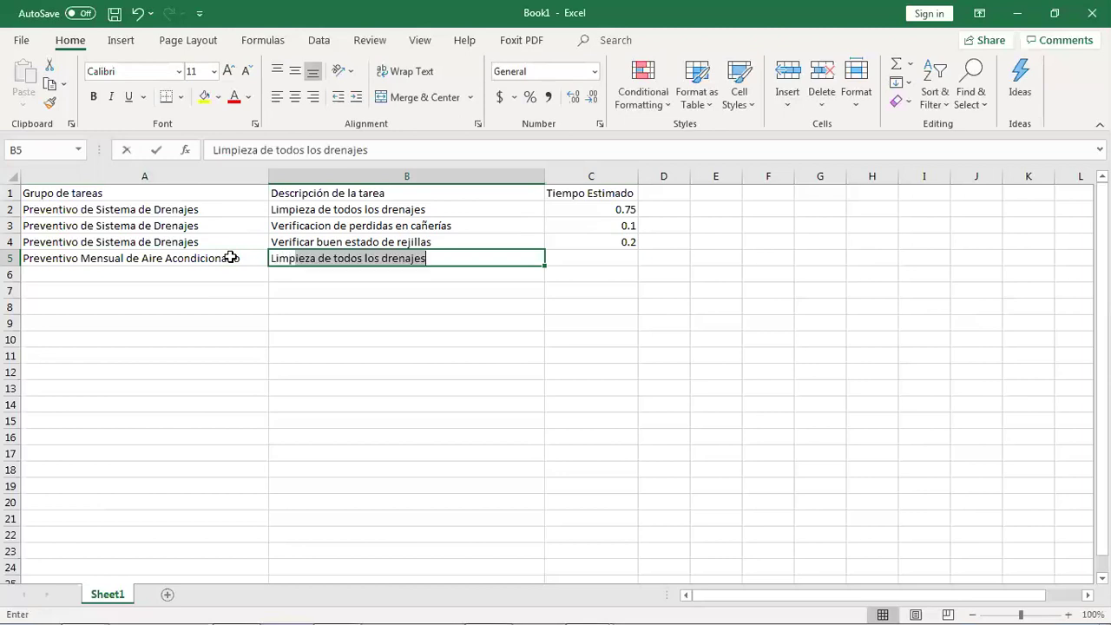
type("de Filtros")
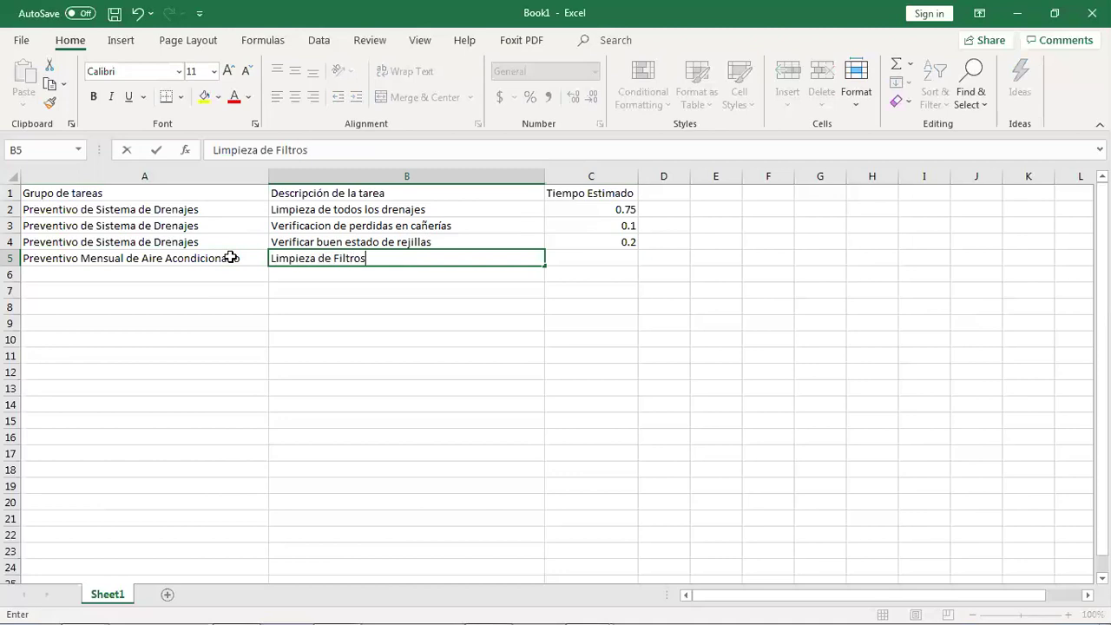
key("Return")
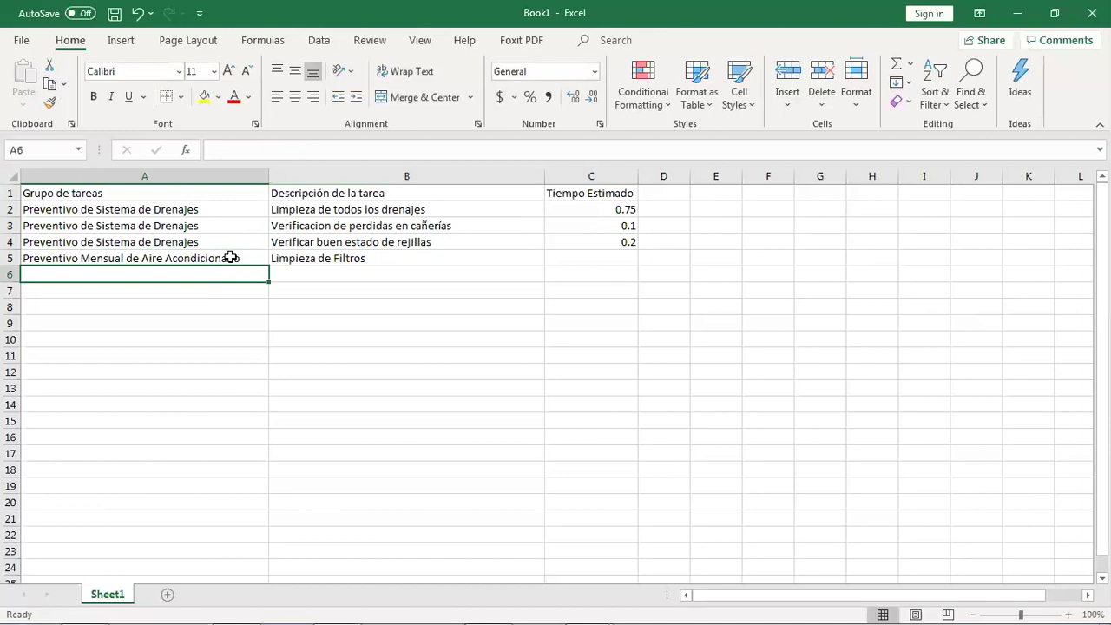
Enter the task description "Medir Corriente consumida" in B6.
key("Right")
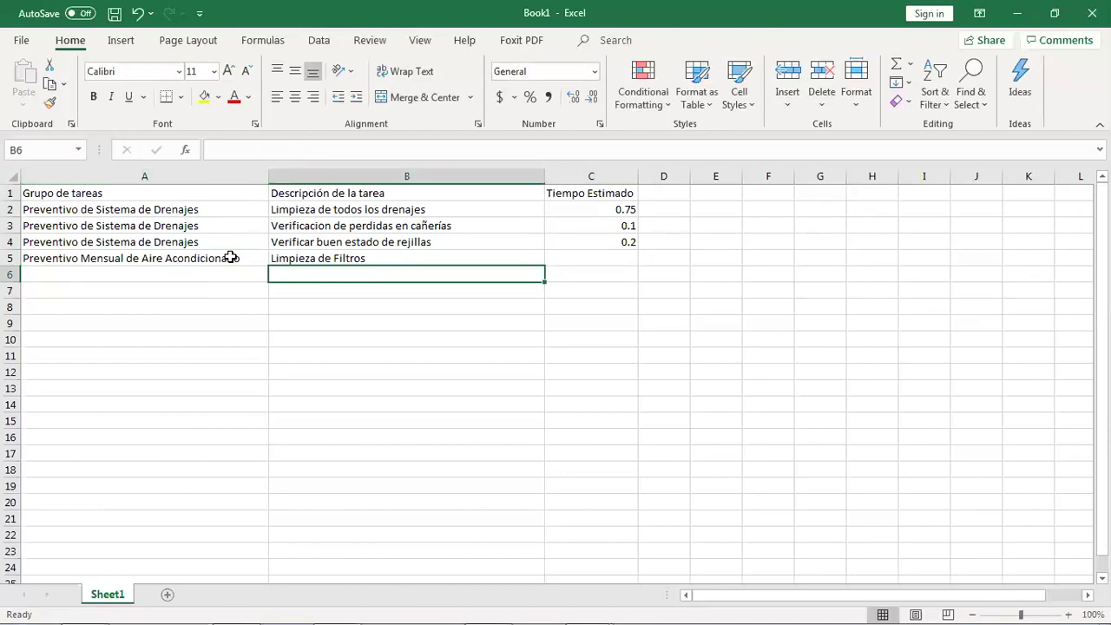
type("Medir Corriente del Compres")
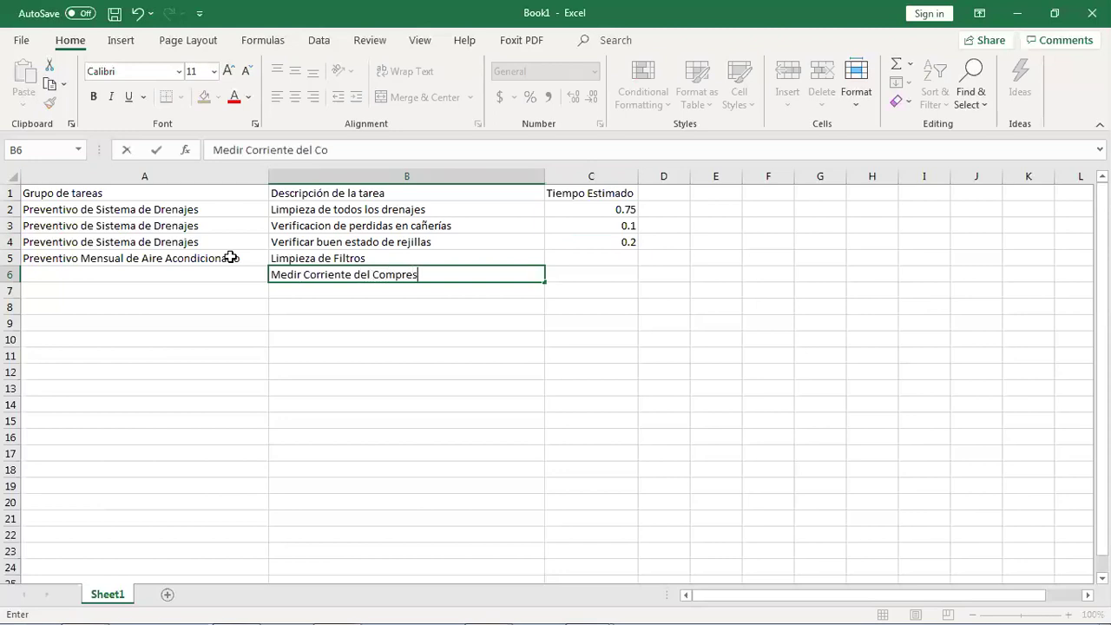
type("or")
key("BackSpace")
key("BackSpace")
key("BackSpace")
key("BackSpace")
key("BackSpace")
key("BackSpace")
key("BackSpace")
key("BackSpace")
key("BackSpace")
key("BackSpace")
type("conmsumida")
key("Return")
Enter the task description "verificar buen funcionamiento (Calor y Frio)" in B7.
type("verificar bu")
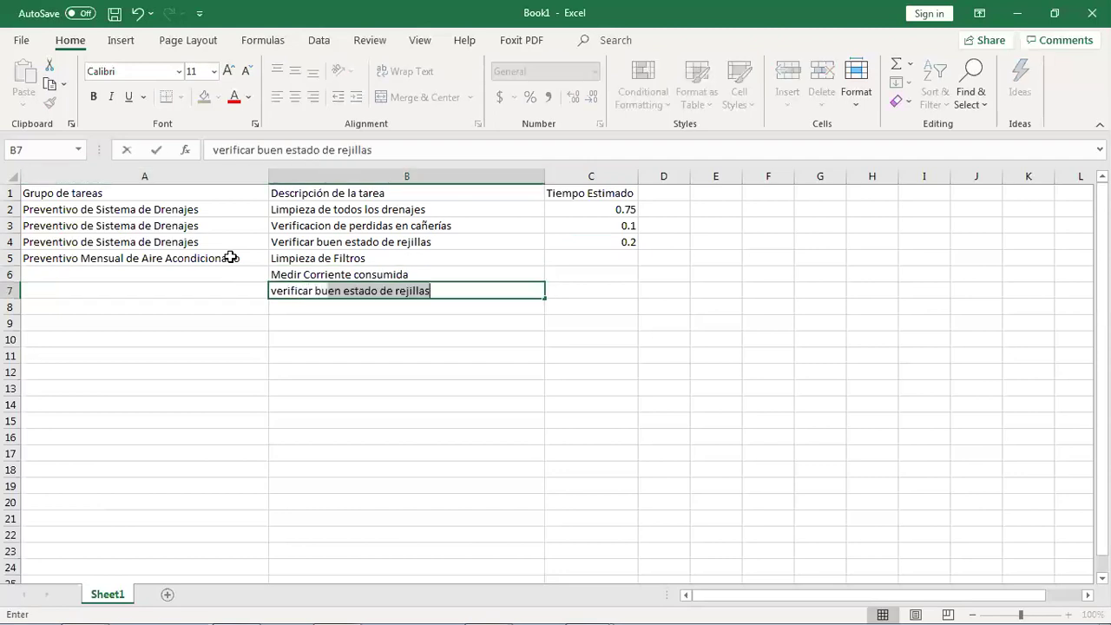
type("en funcionamien")
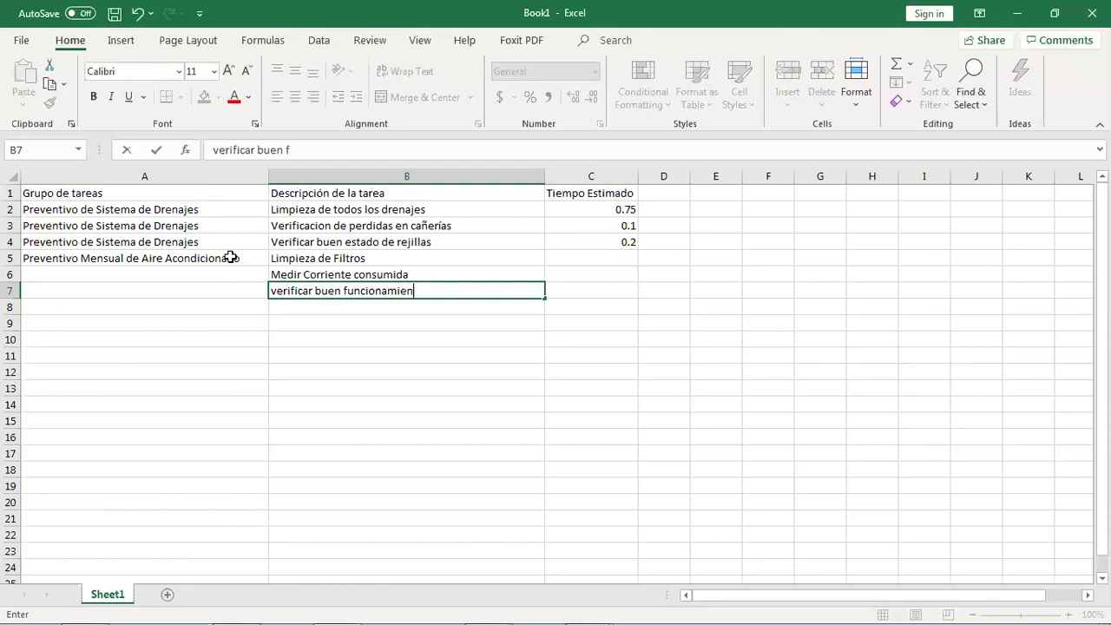
type("to (Calor y Frio)")
key("Left")
Copy the task group name from A5 down to A6 and A7.
left_click(230, 257)
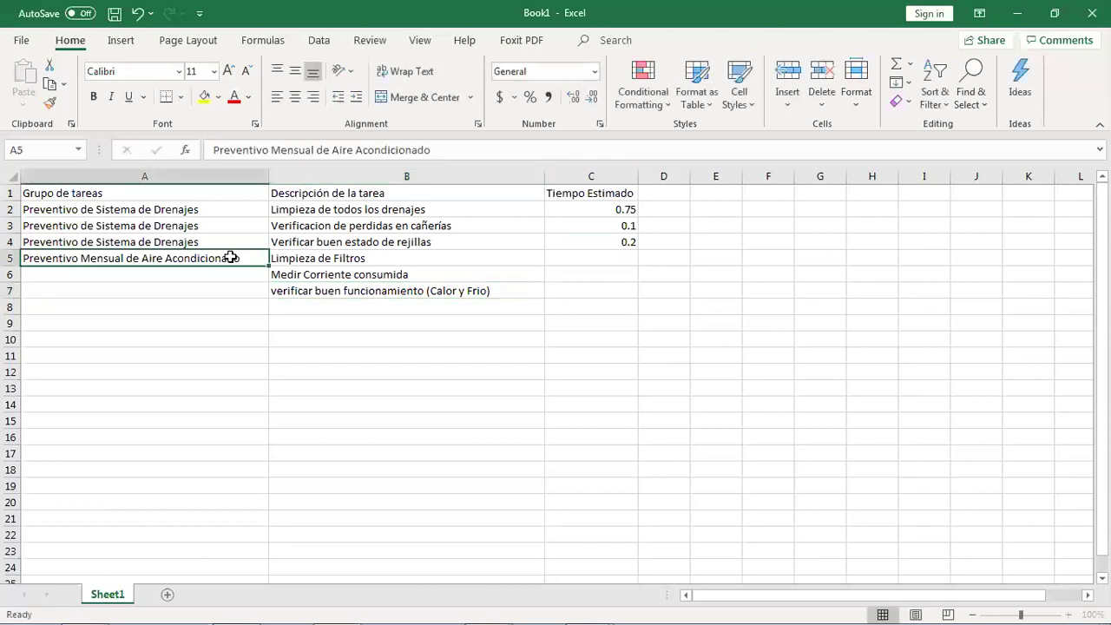
left_click_drag(268, 269, 266, 298)
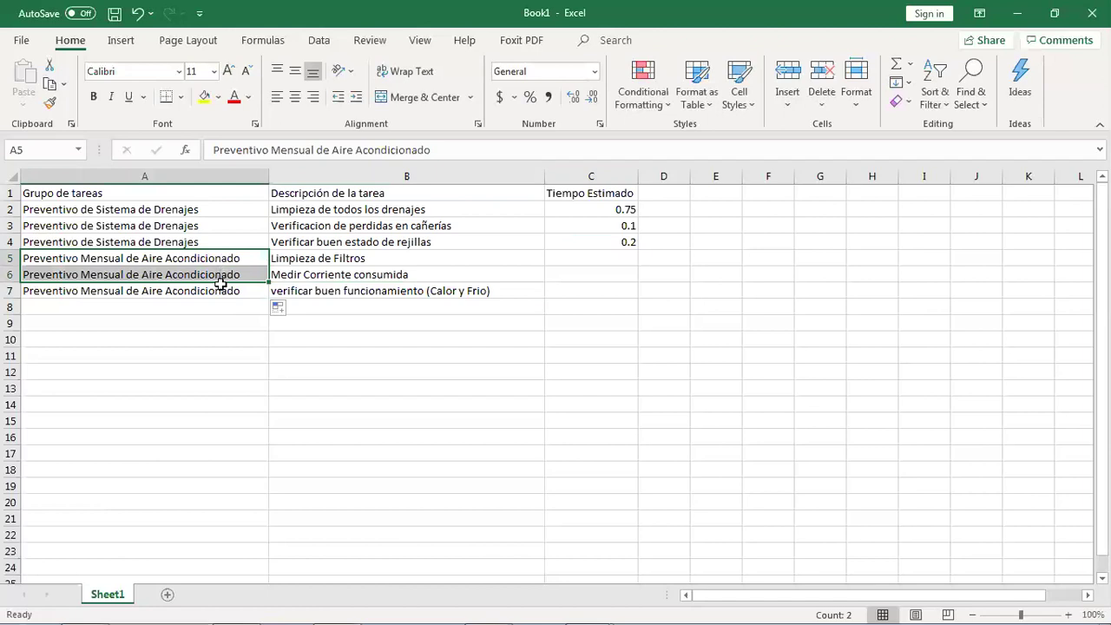
left_click(292, 257)
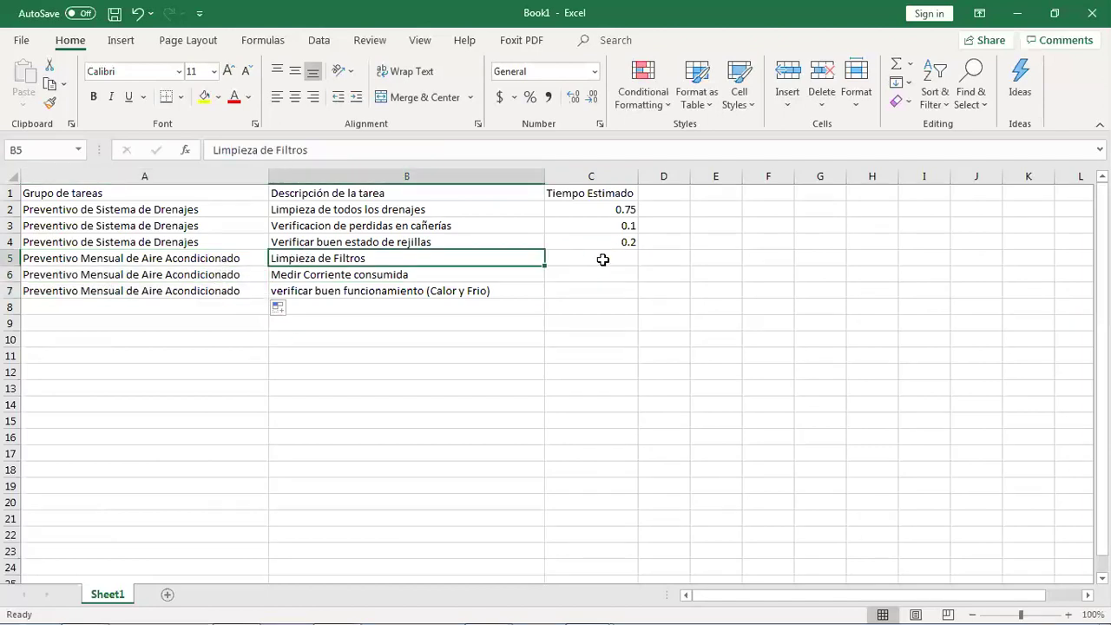
Enter the estimated times 0.3 in C5, 0.1 in C6 and 0.1 in C7 for the air conditioning tasks.
left_click(603, 259)
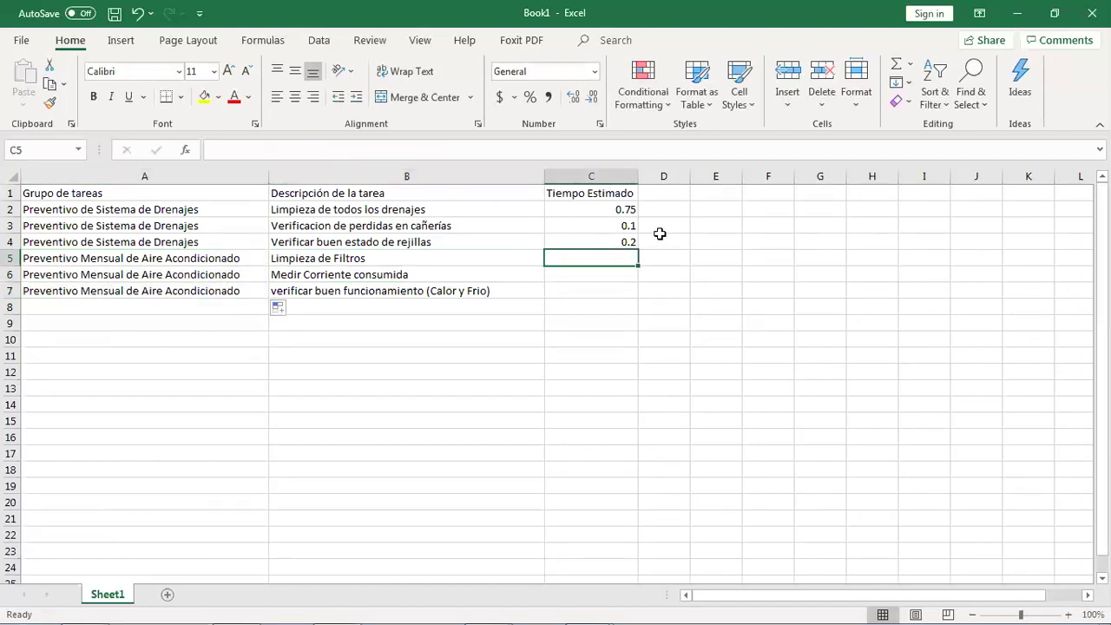
type(".")
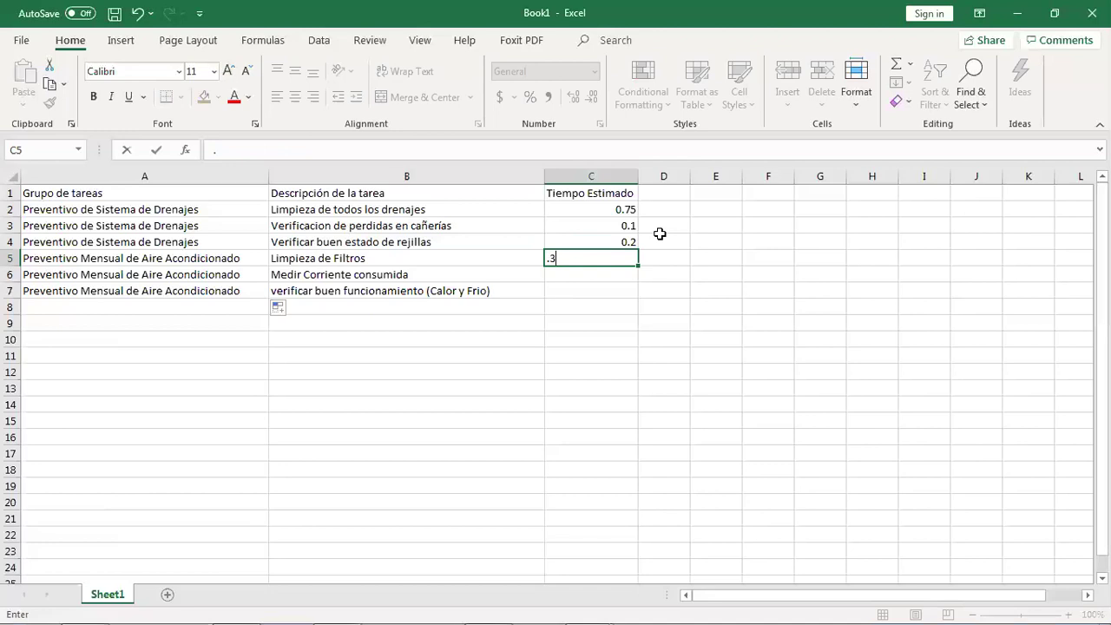
type("3")
key("Return")
type(".")
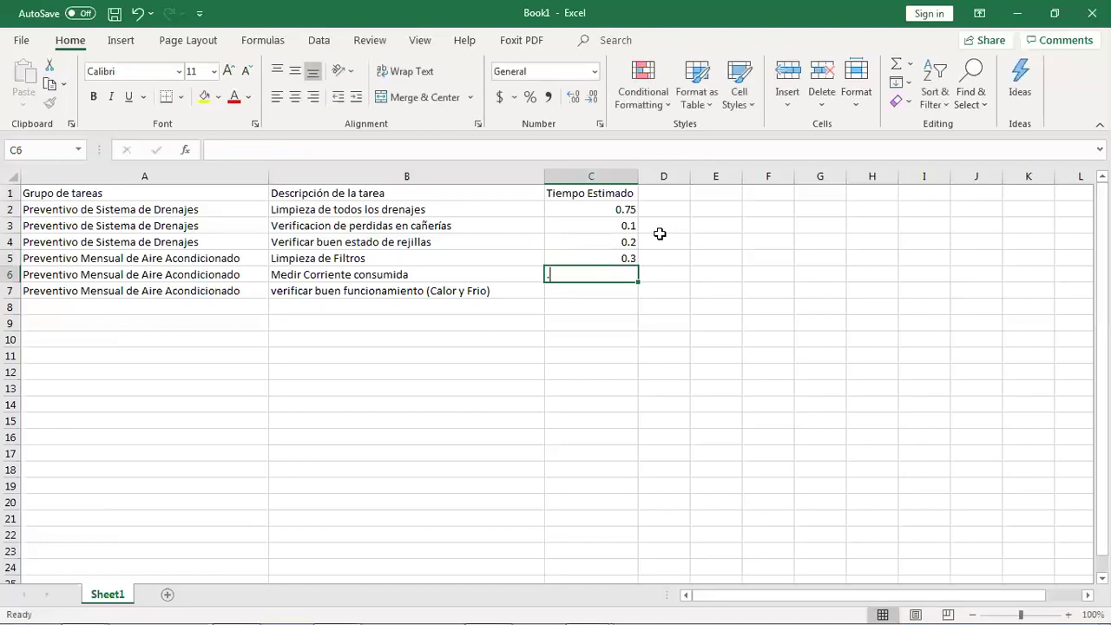
type("1")
key("Return")
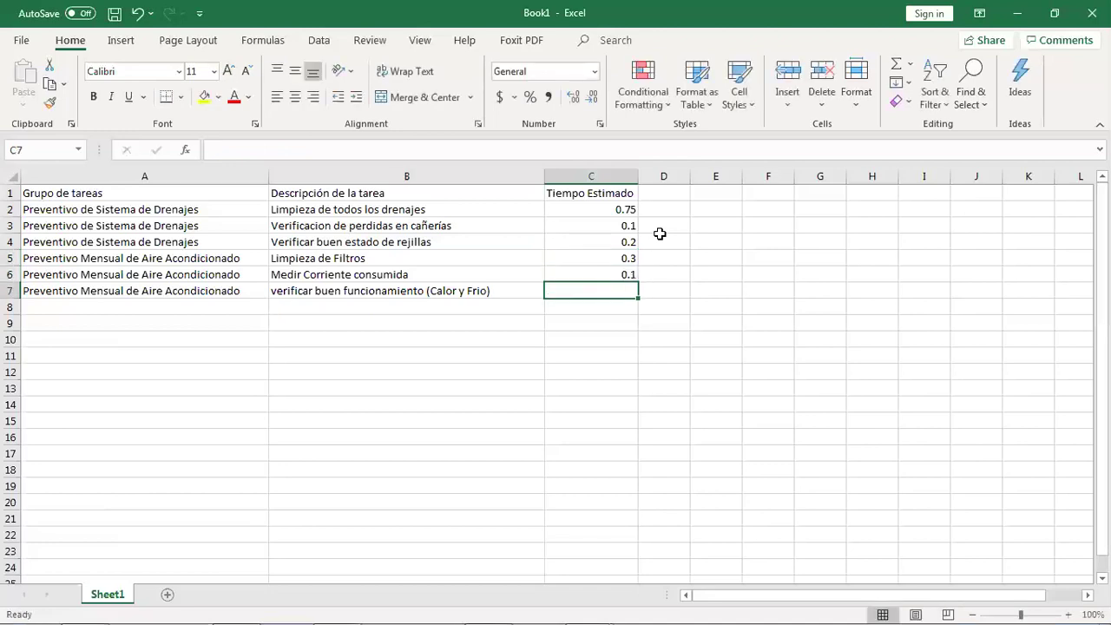
type(".1")
key("Return")
Highlight the completed task table A1:C7, including its headers, for review.
left_click_drag(137, 197, 575, 286)
left_click(488, 225)
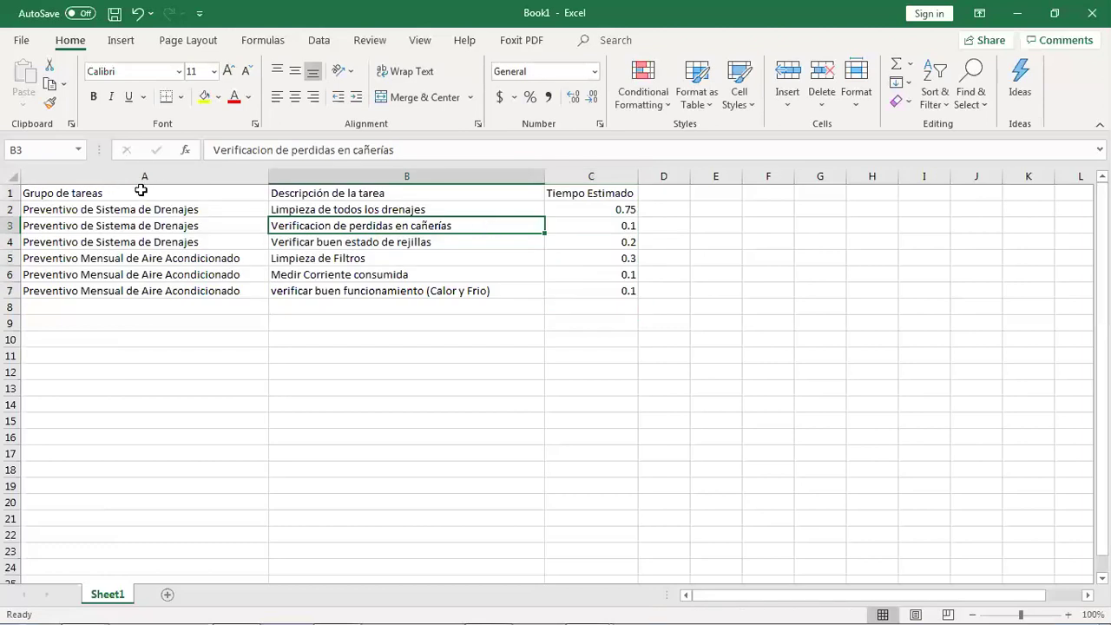
mouse_move(149, 191)
left_mouse_down()
mouse_move(258, 191)
mouse_move(600, 268)
mouse_move(581, 290)
left_mouse_up()
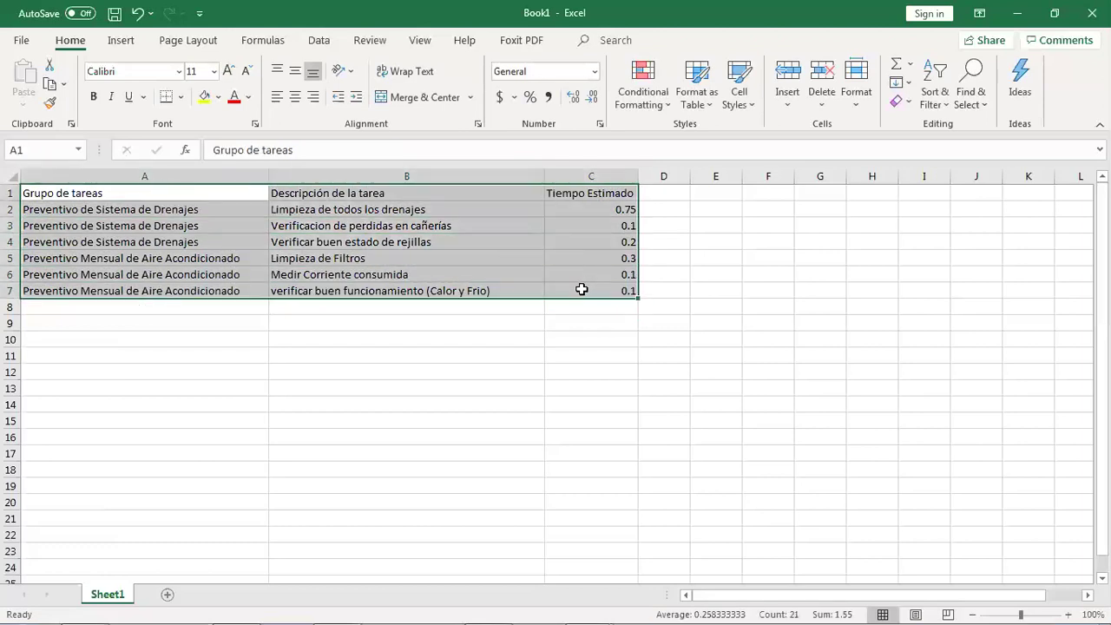
Save the workbook to the desktop (Escritorio) as TaskGroupsImport in CSV UTF-8 (Comma delimited) format.
left_click(114, 13)
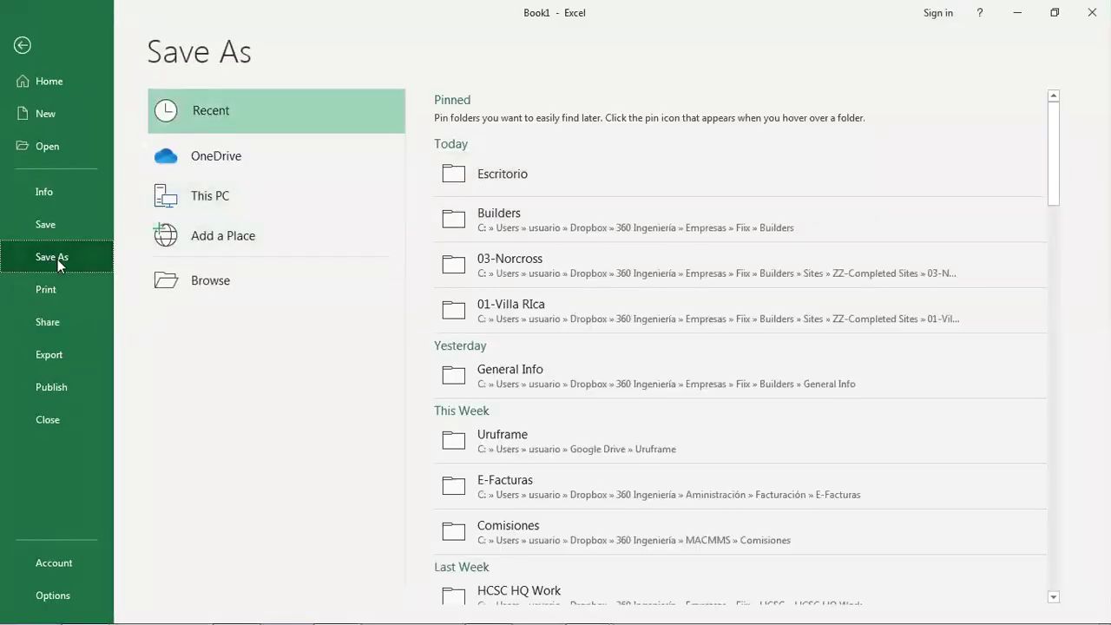
left_click(222, 277)
left_click(36, 108)
left_click(137, 276)
type("TaskGroupsImpor")
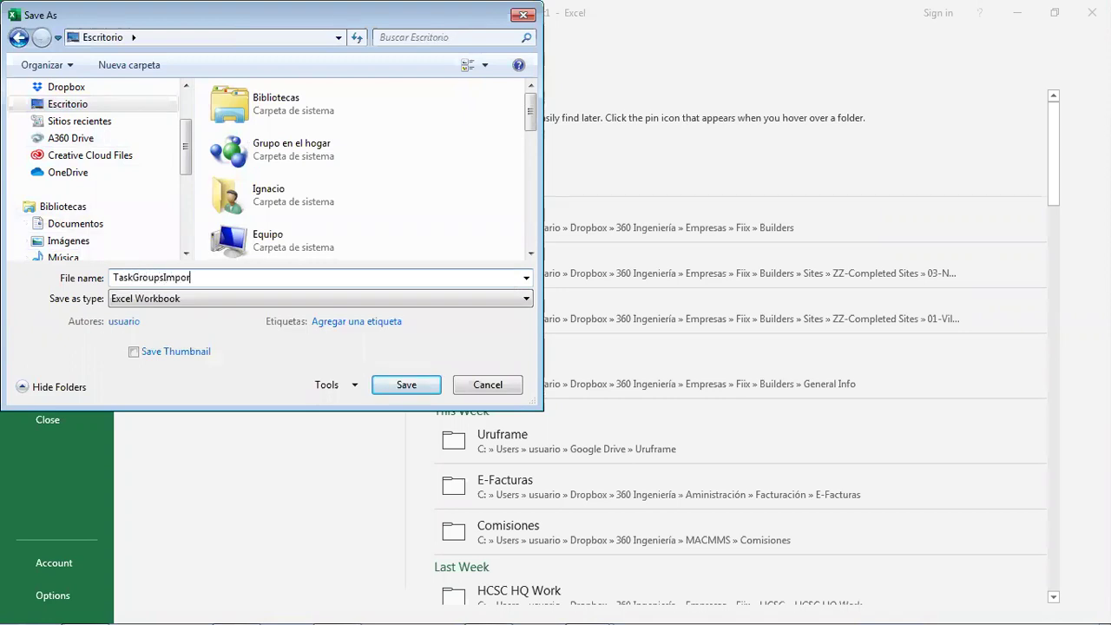
left_click(139, 298)
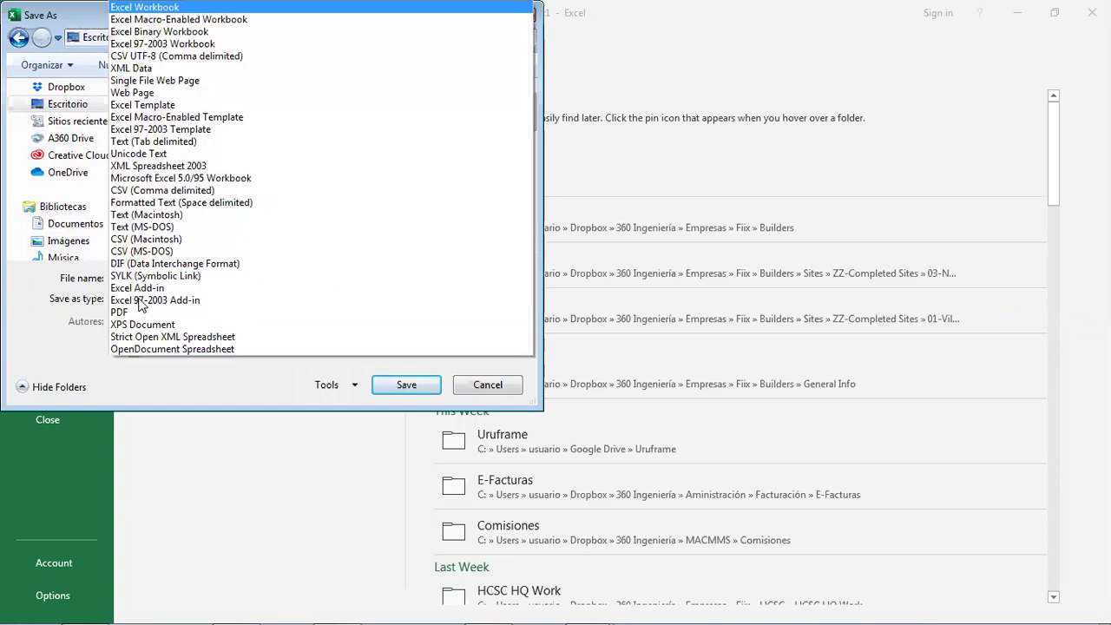
left_click(186, 56)
left_click(395, 361)
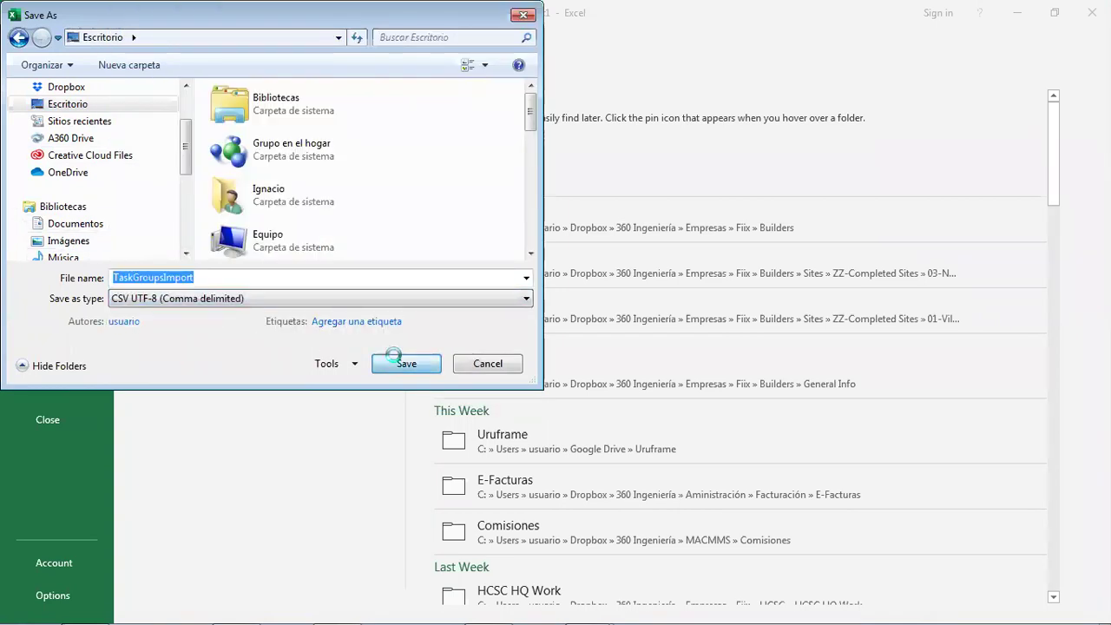
left_click(248, 356)
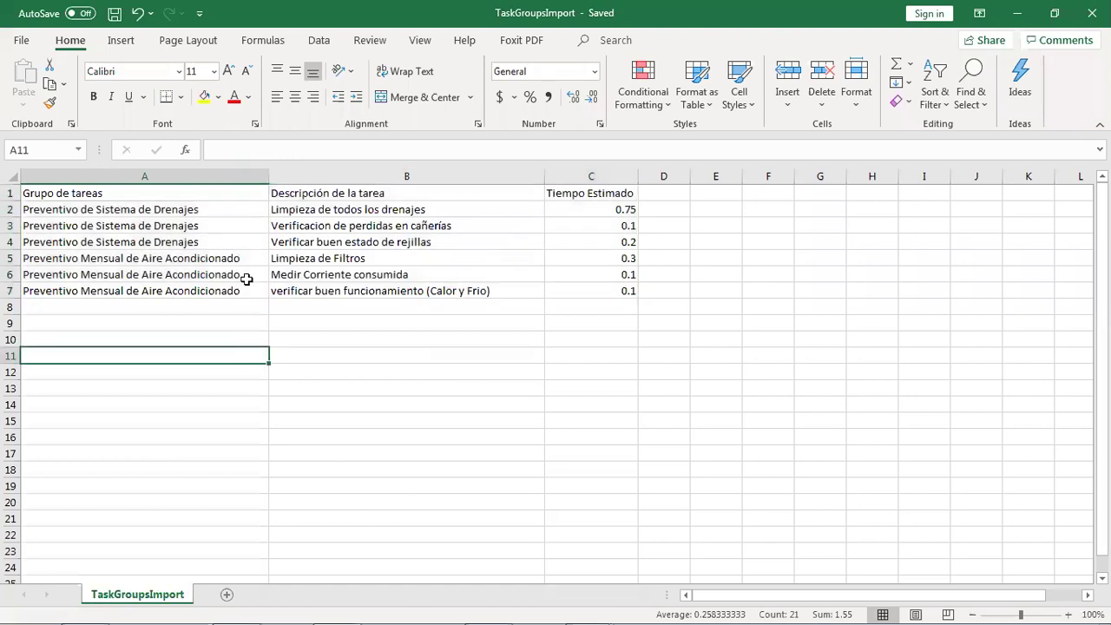
left_click_drag(201, 196, 556, 284)
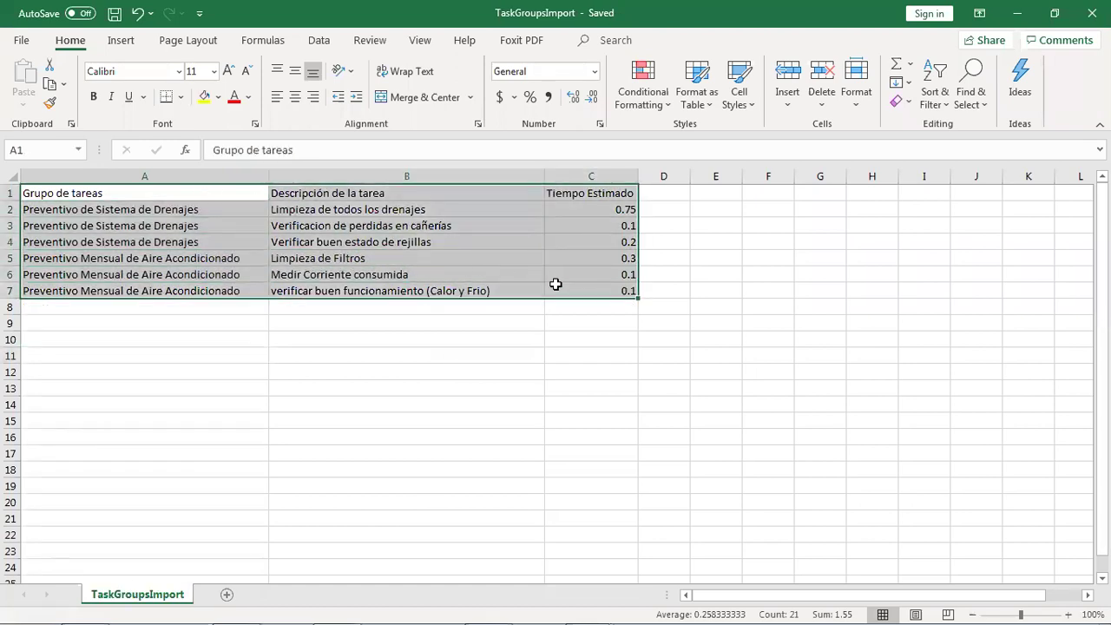
Switch to Fiix in Chrome and start an import into the task groups (Grupos de tareas).
left_click(1017, 13)
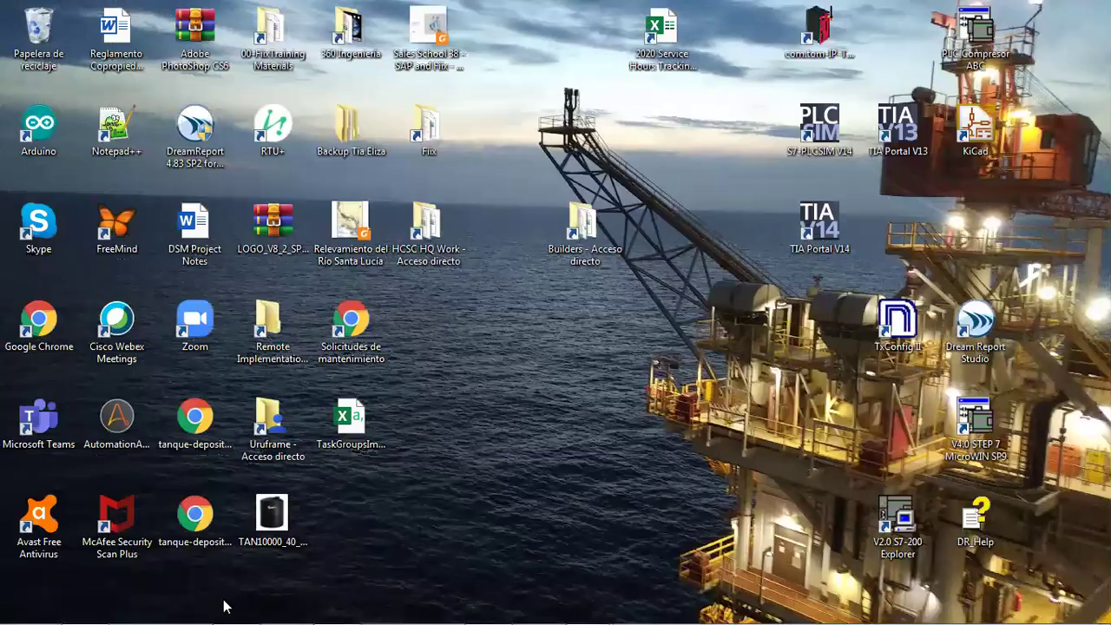
left_click(488, 611)
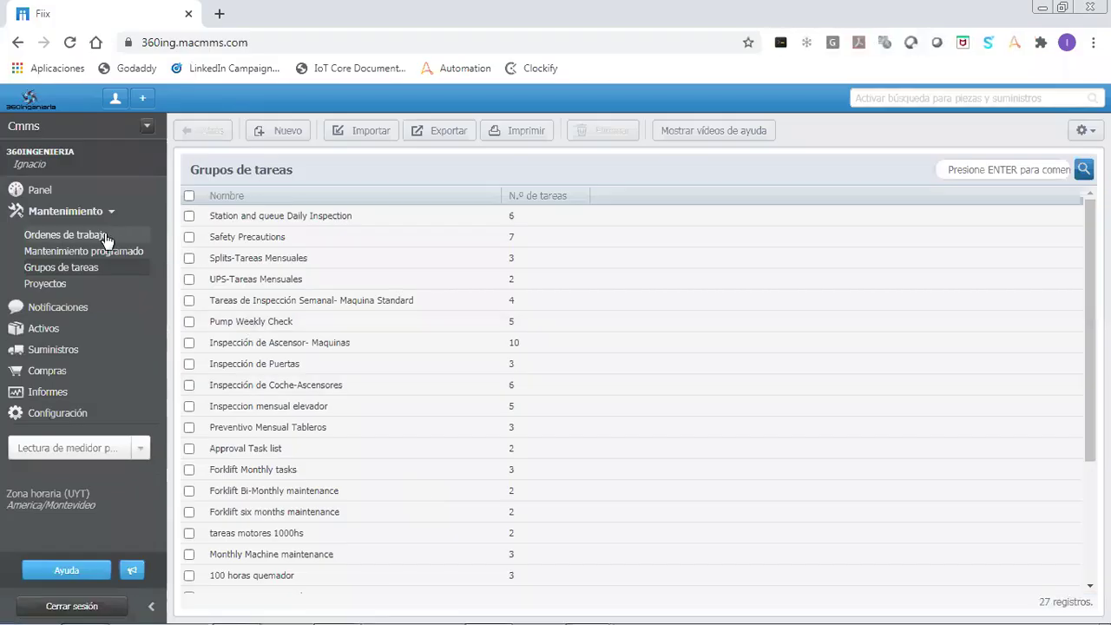
left_click(379, 130)
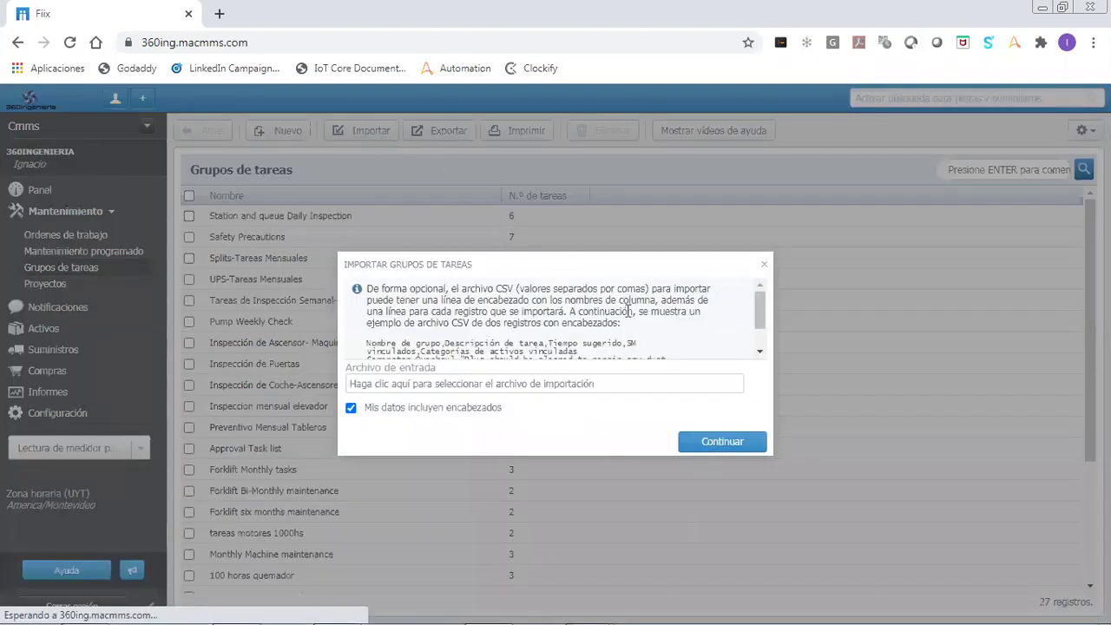
Choose TaskGroupsImport.csv from the desktop as the import file, with headers included, and proceed to the field mapping.
triple_click(404, 406)
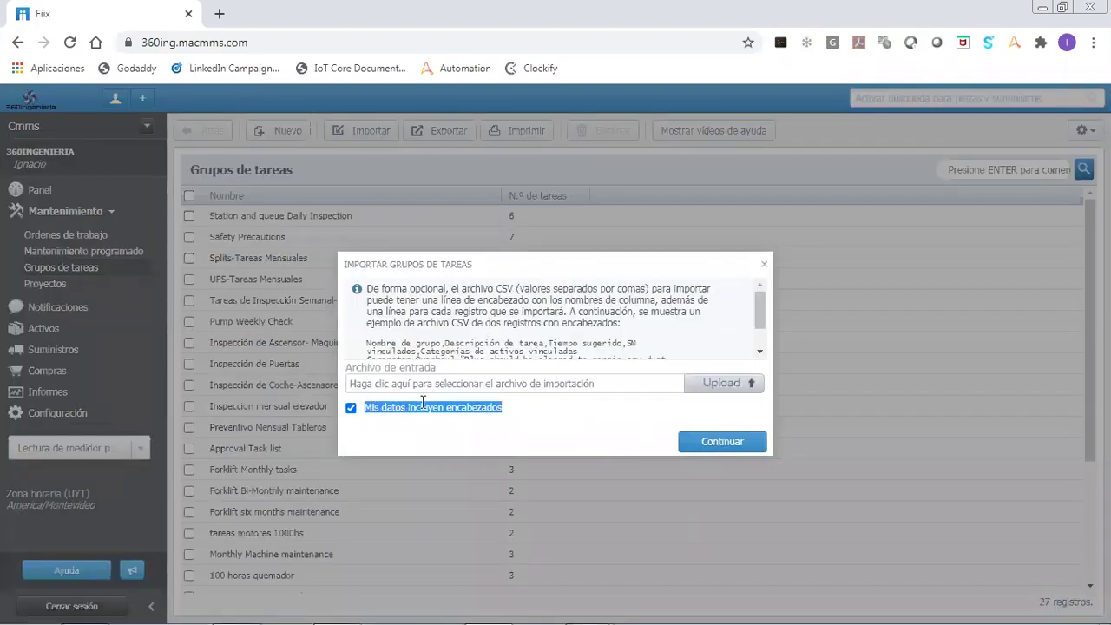
left_click(728, 384)
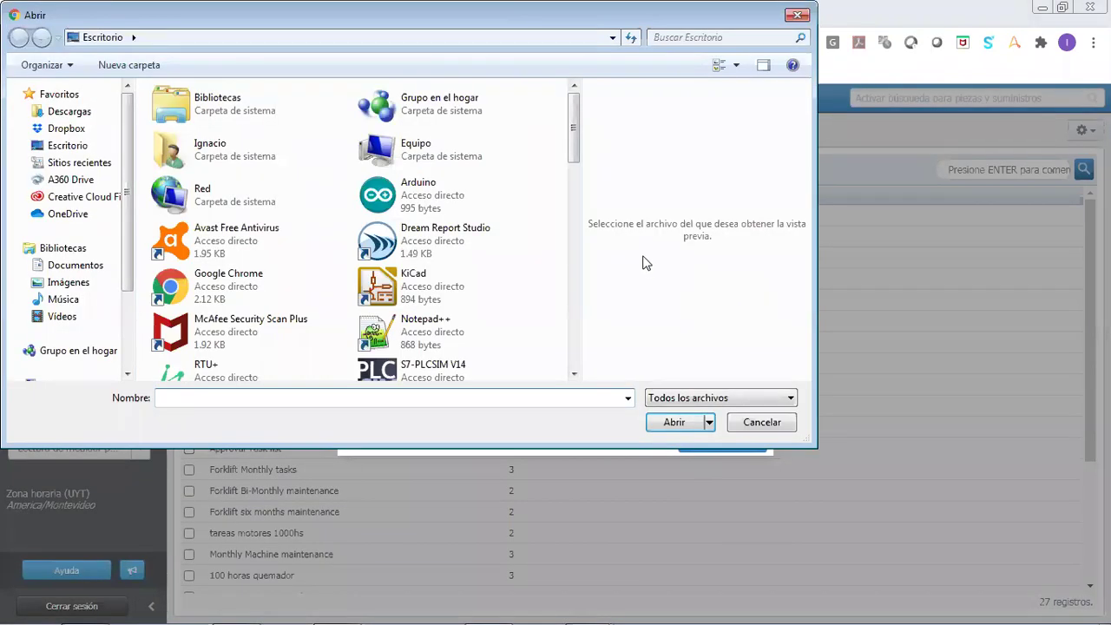
left_click_drag(578, 154, 579, 381)
double_click(261, 314)
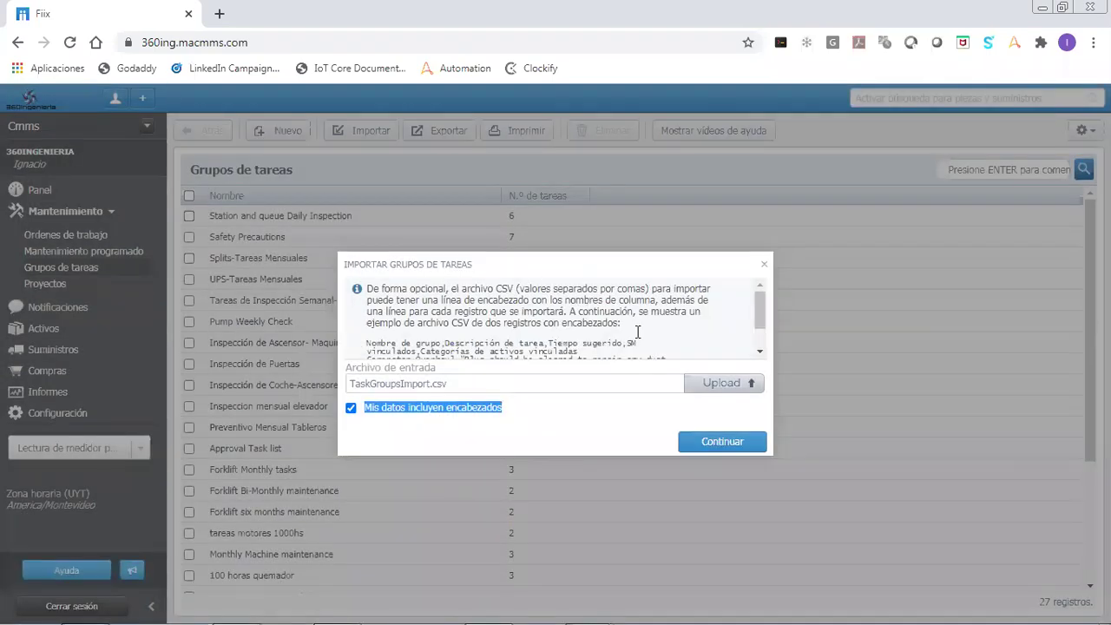
left_click(701, 444)
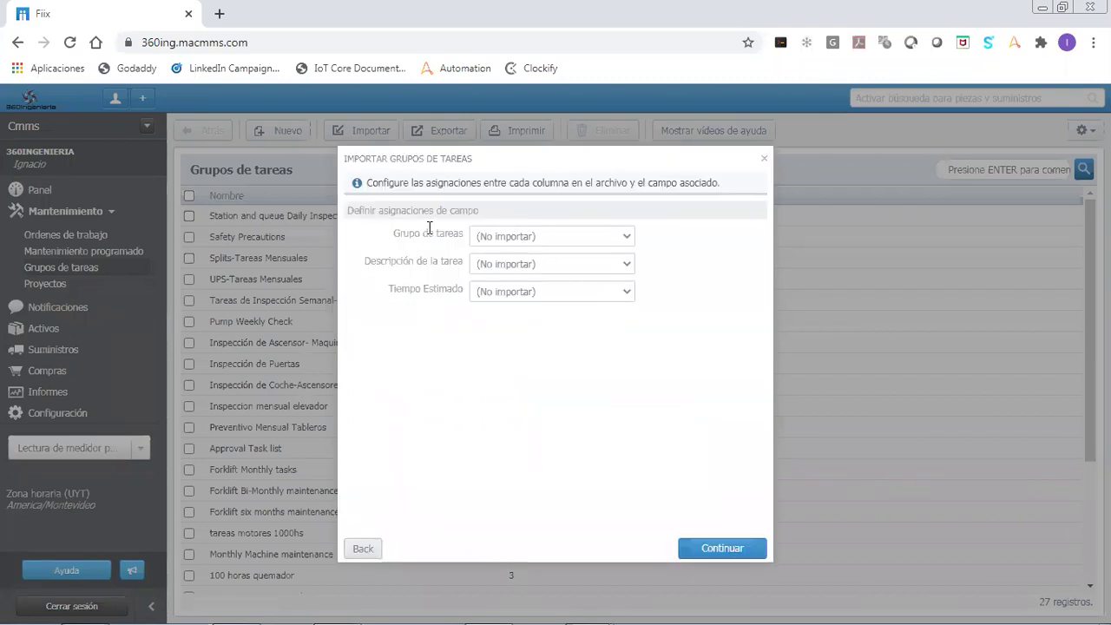
Map the column Grupo de tareas to Nombre de grupo and Descripción de la tarea to Descripción de tarea.
triple_click(430, 231)
left_click(450, 235)
left_click(507, 236)
left_click(521, 268)
double_click(429, 262)
left_click(484, 266)
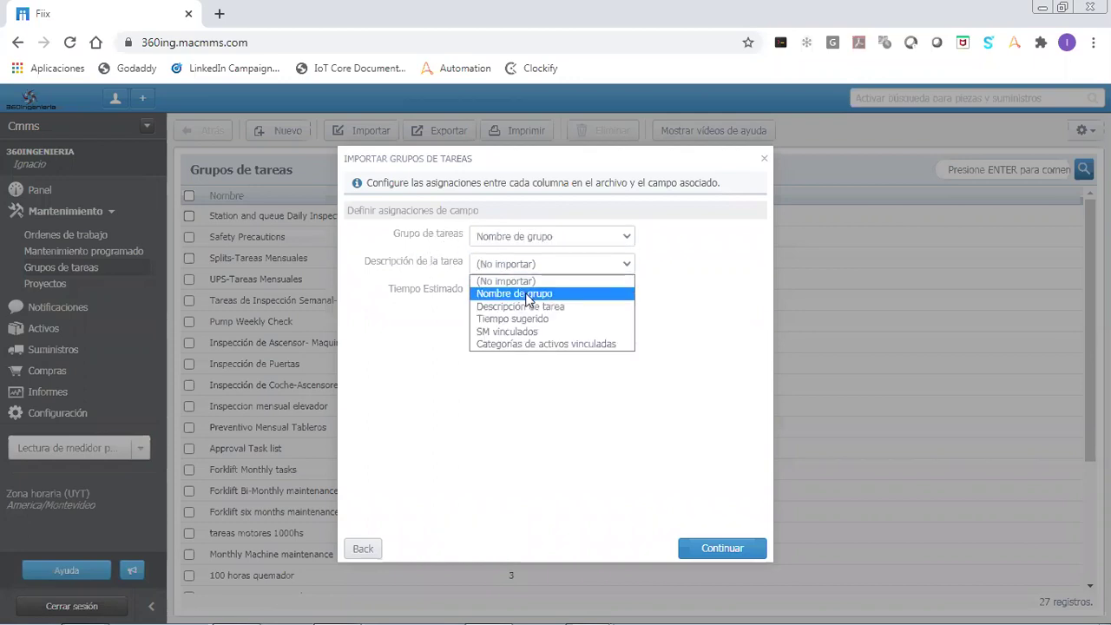
left_click(548, 312)
Map the column Tiempo Estimado to Tiempo sugerido and have the CSV file analysed.
double_click(443, 288)
left_click(491, 291)
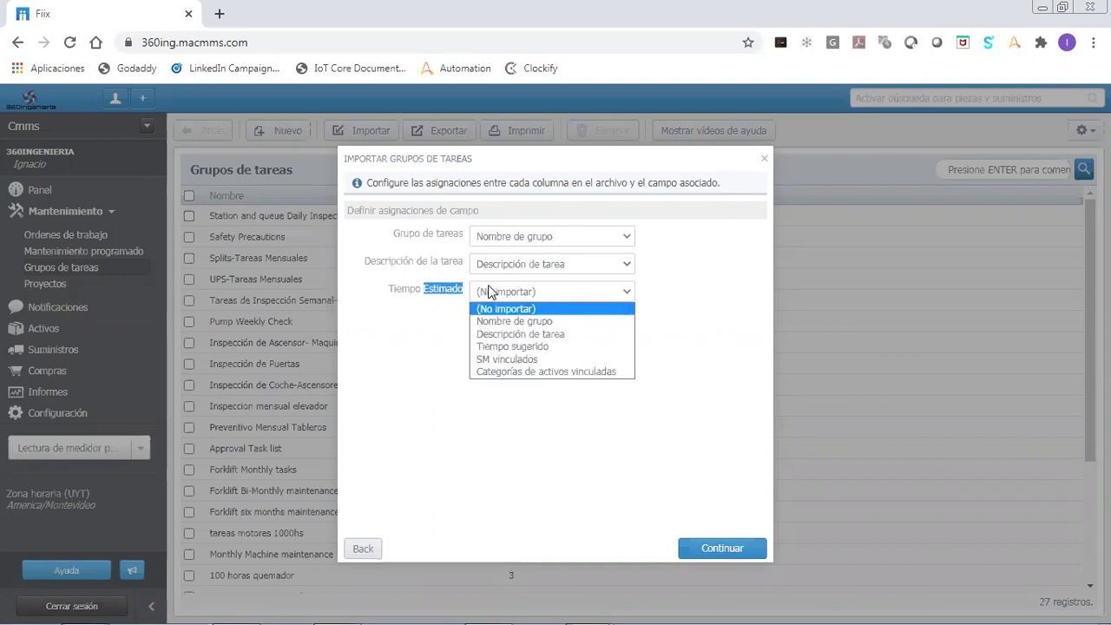
left_click(552, 347)
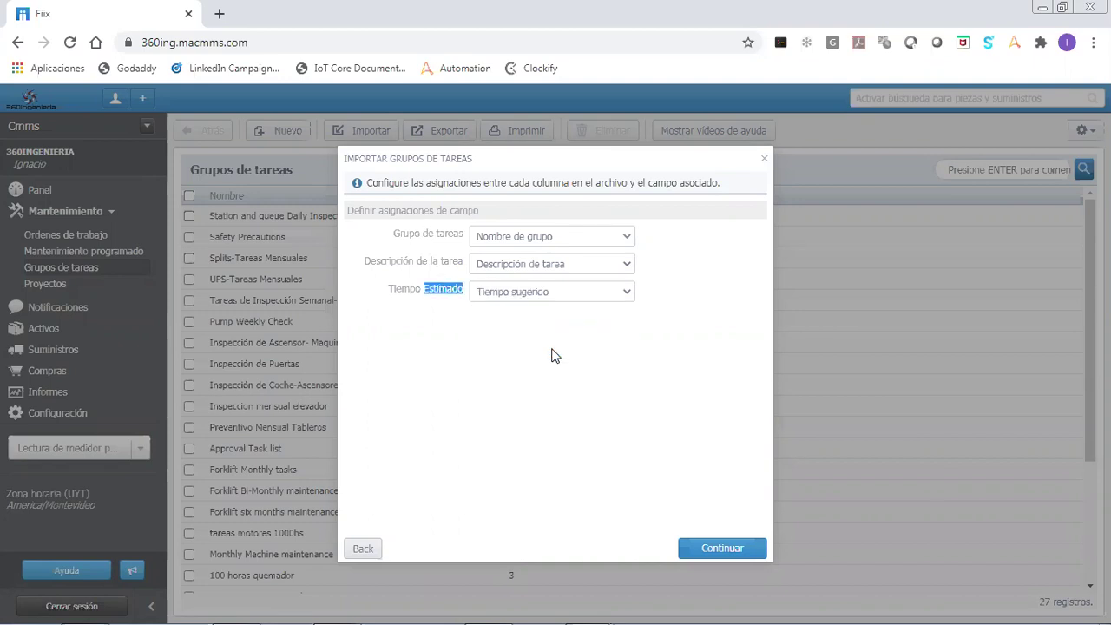
left_click(498, 345)
left_click_drag(401, 290, 478, 290)
left_click(492, 323)
left_click(726, 550)
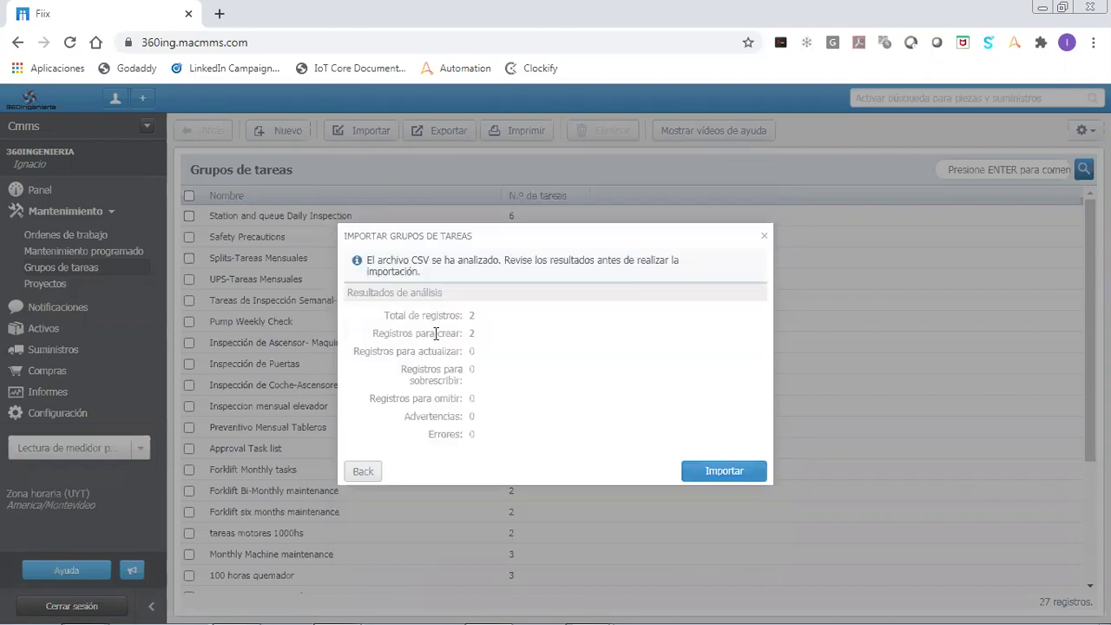
Review the analysed record totals, import the task groups and close the import results.
triple_click(443, 317)
mouse_move(477, 316)
left_mouse_down()
mouse_move(444, 317)
mouse_move(462, 327)
left_mouse_up()
left_click(435, 324)
double_click(403, 333)
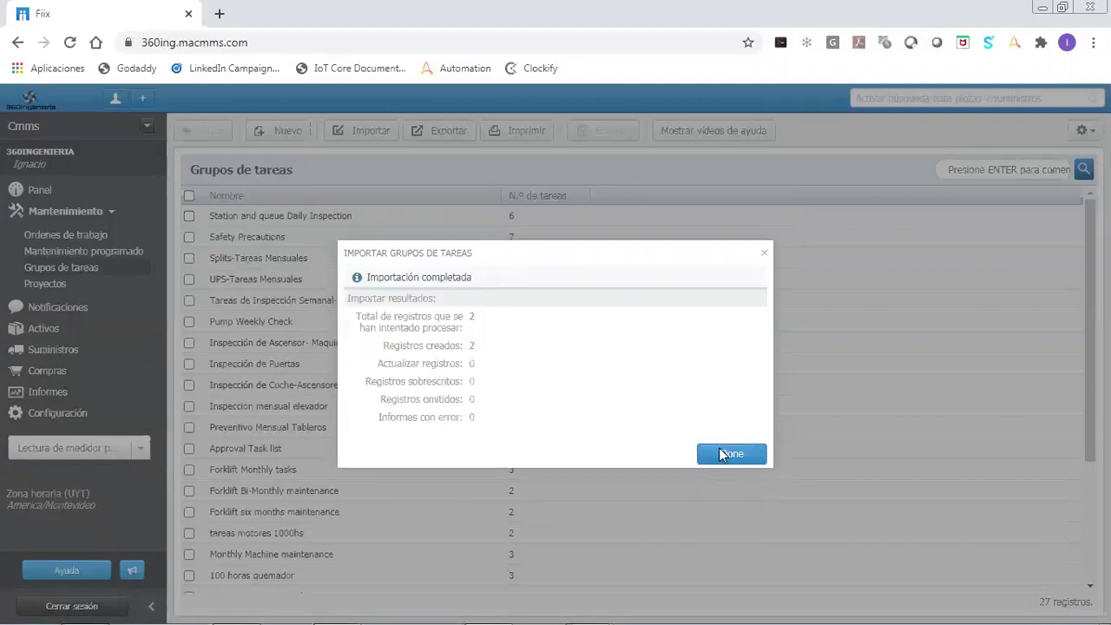
left_click(729, 454)
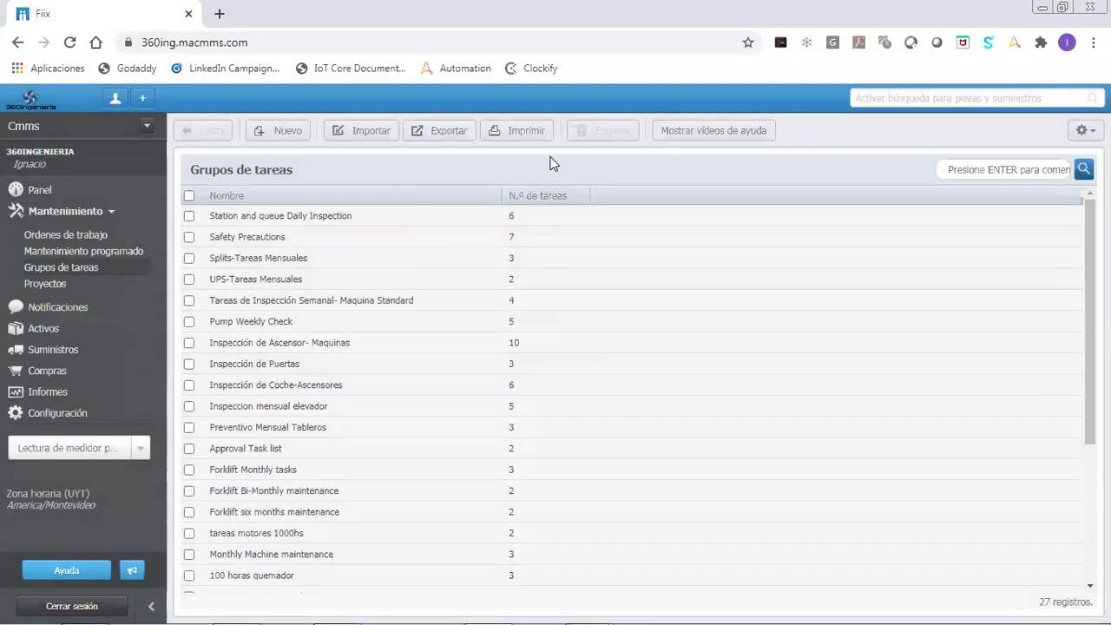
Check the task list of the imported group Preventivo de Sistema de Drenajes, then close it.
scroll(1071, 478, "down", 5)
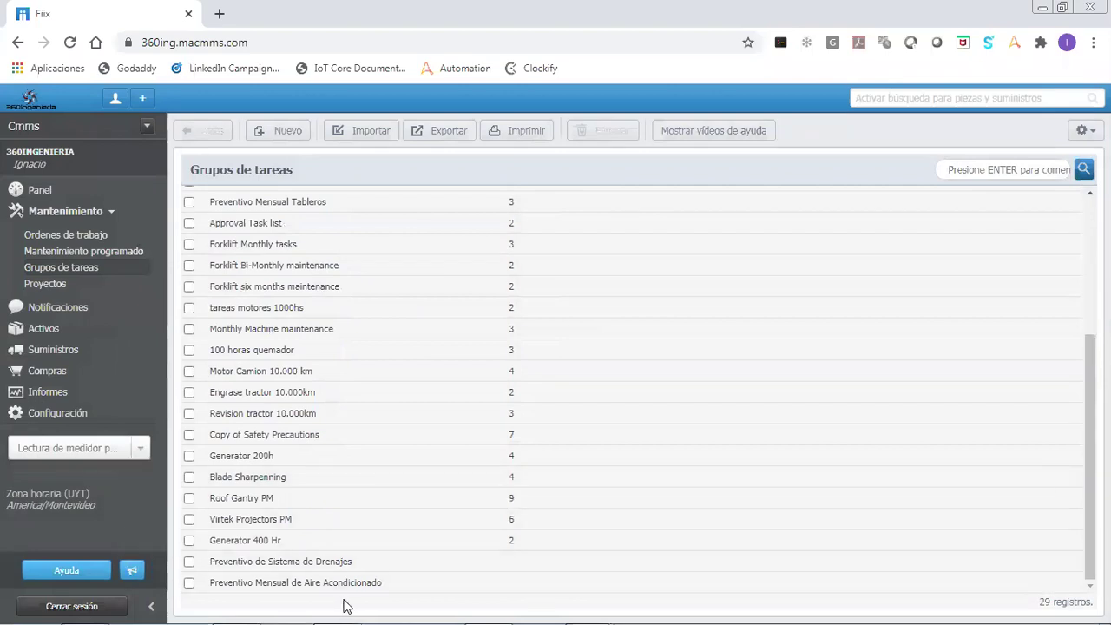
mouse_move(335, 563)
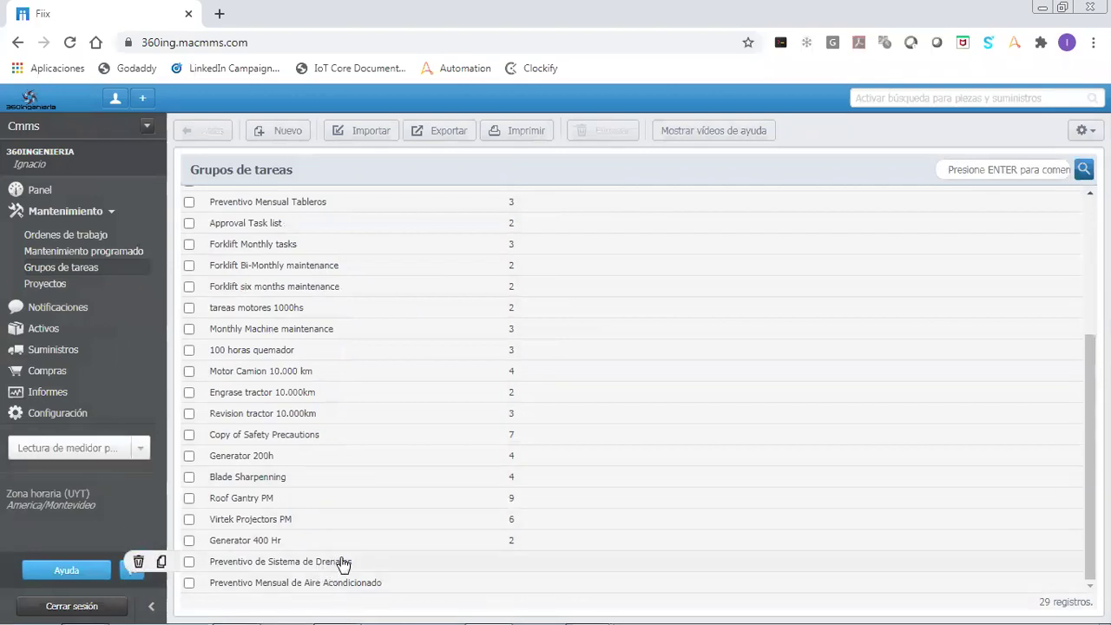
left_click(356, 564)
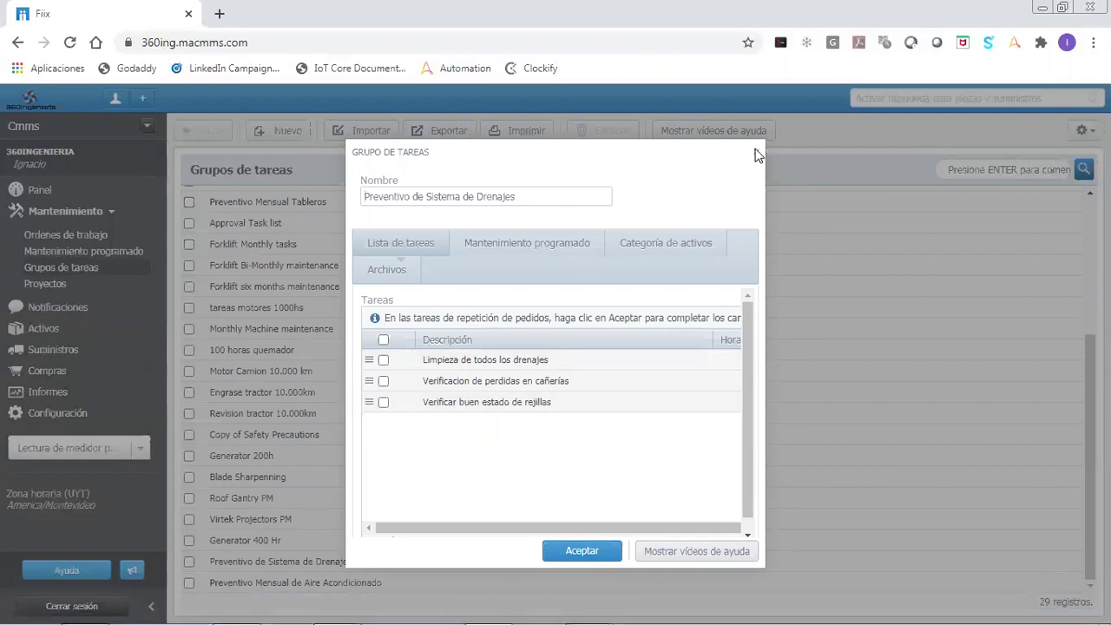
left_click(318, 566)
scroll(348, 486, "down", 5)
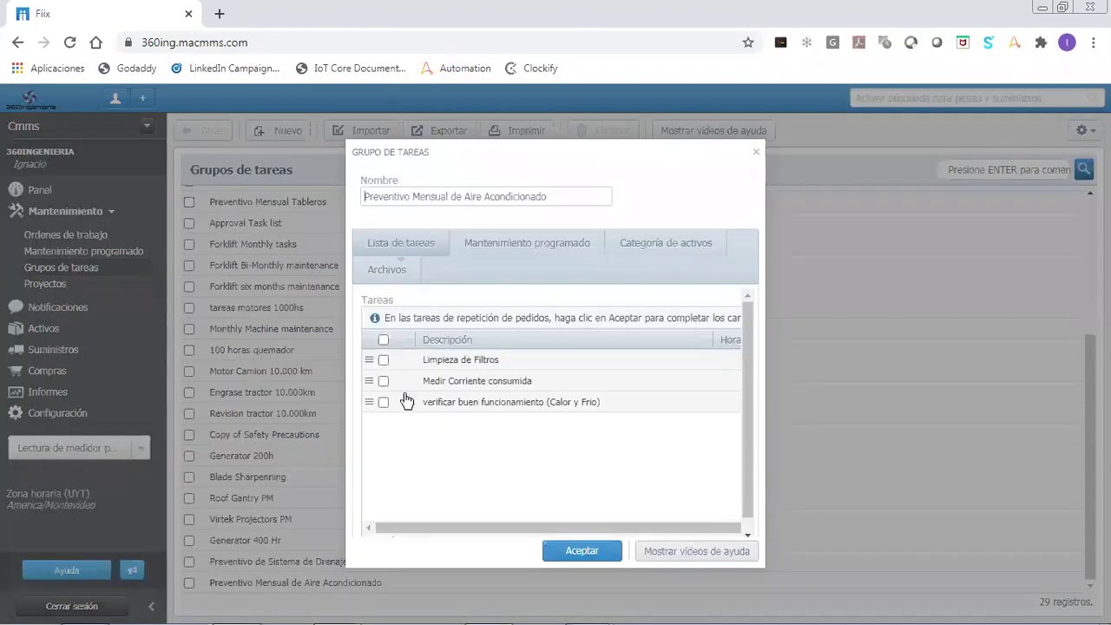
In the group Preventivo Mensual de Aire Acondicionado, set the type of the task Medir Corriente consumida to Meter reading.
left_click(282, 583)
mouse_move(538, 395)
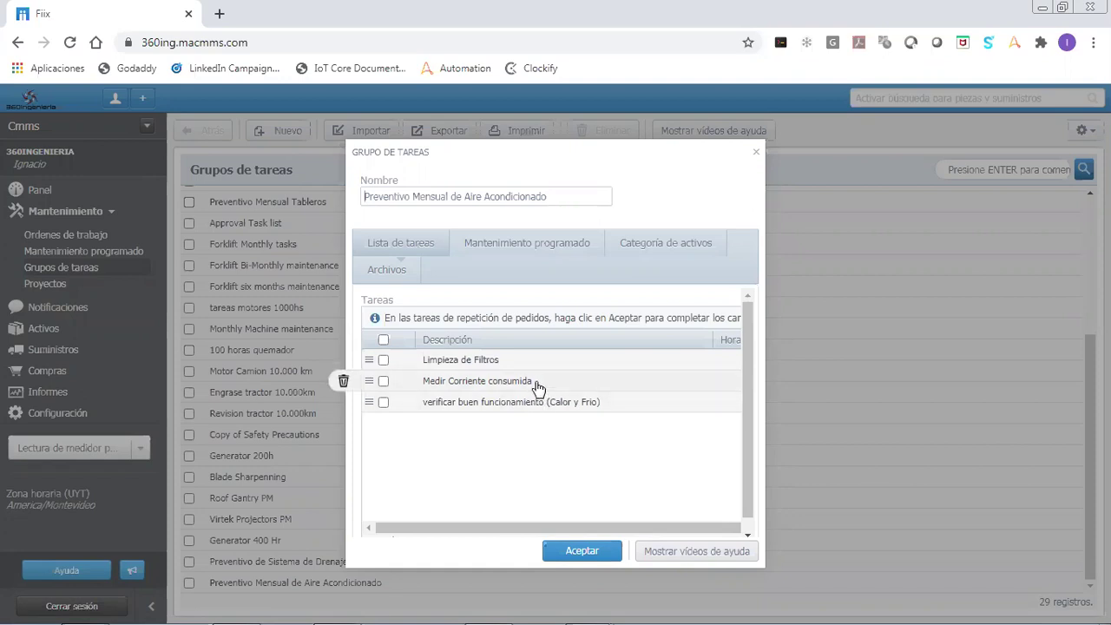
mouse_move(508, 378)
left_click(530, 380)
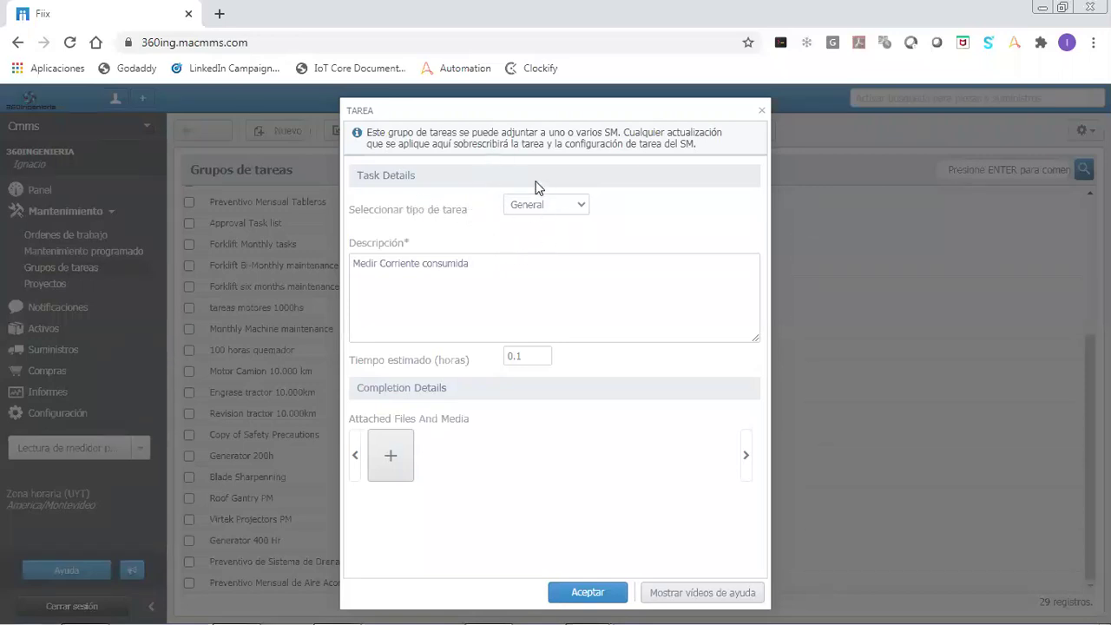
left_click(579, 210)
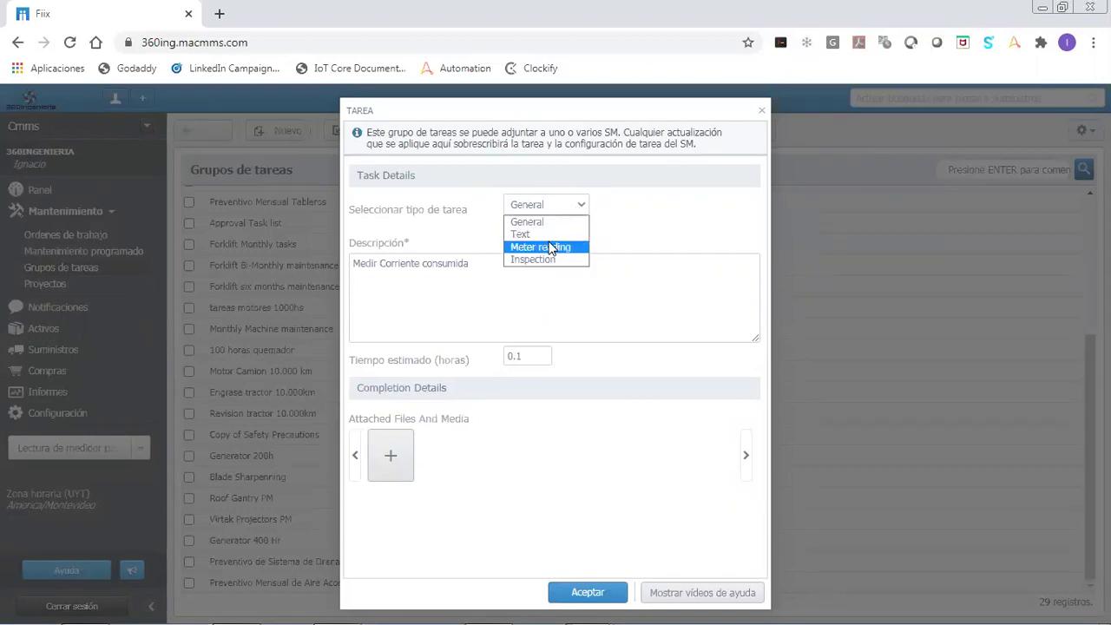
left_click(550, 247)
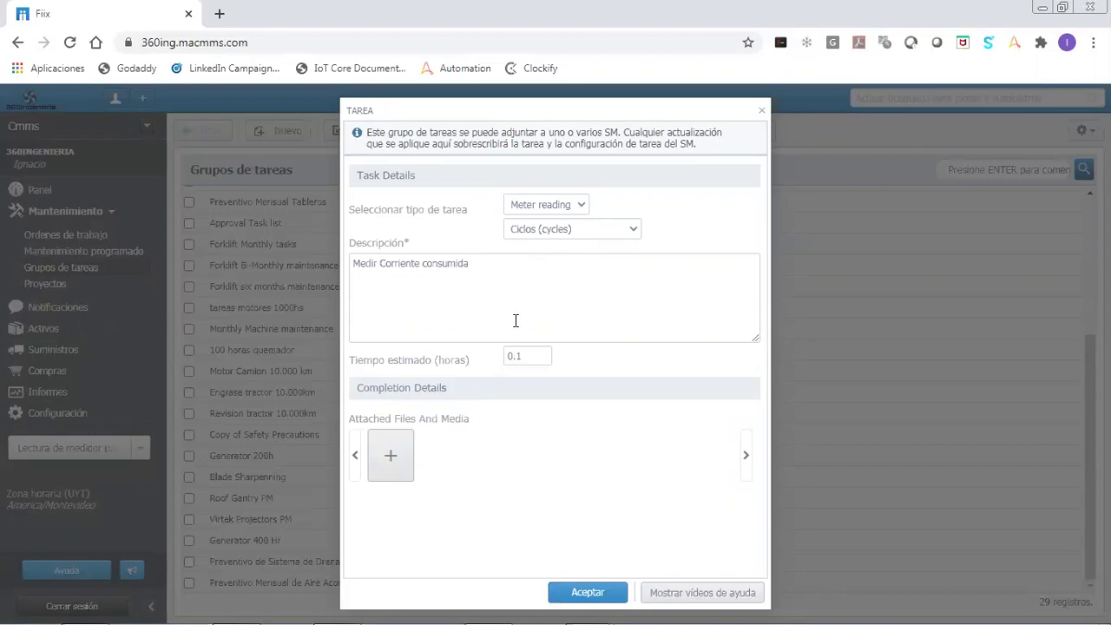
Look through the available meter reading units for one that suits electric current.
left_click(558, 233)
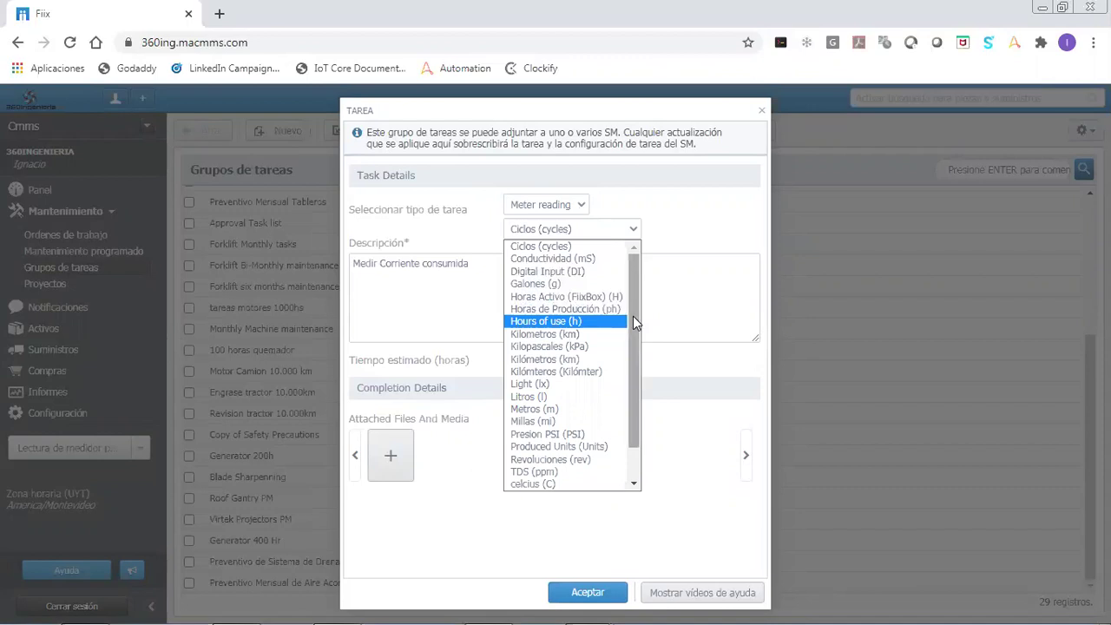
left_click_drag(633, 321, 631, 359)
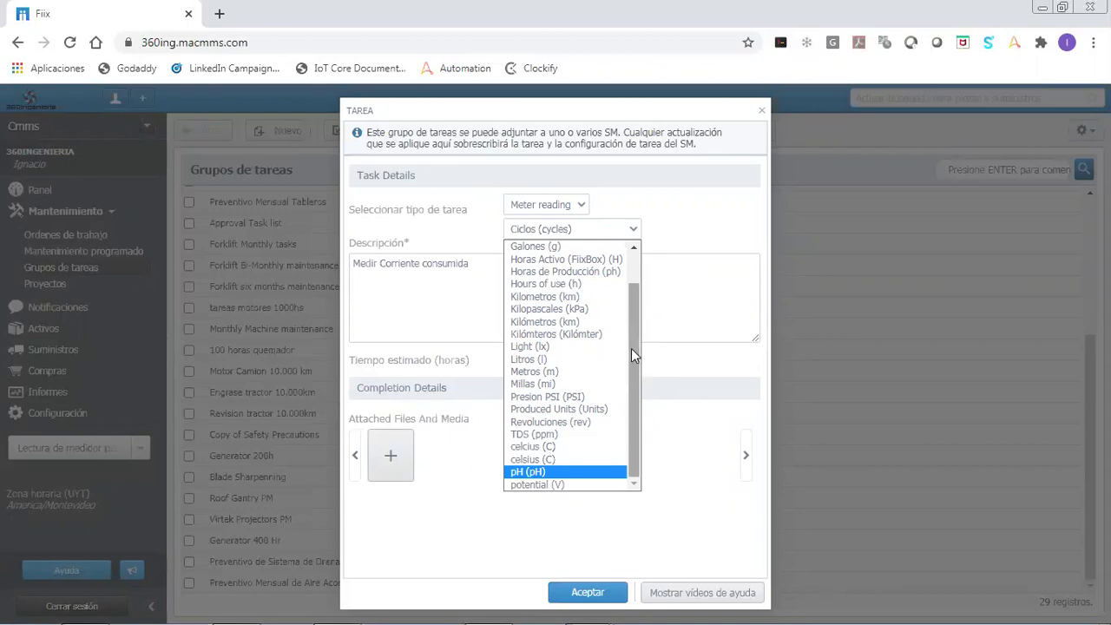
left_click_drag(630, 300, 639, 279)
scroll(620, 439, "down", 1)
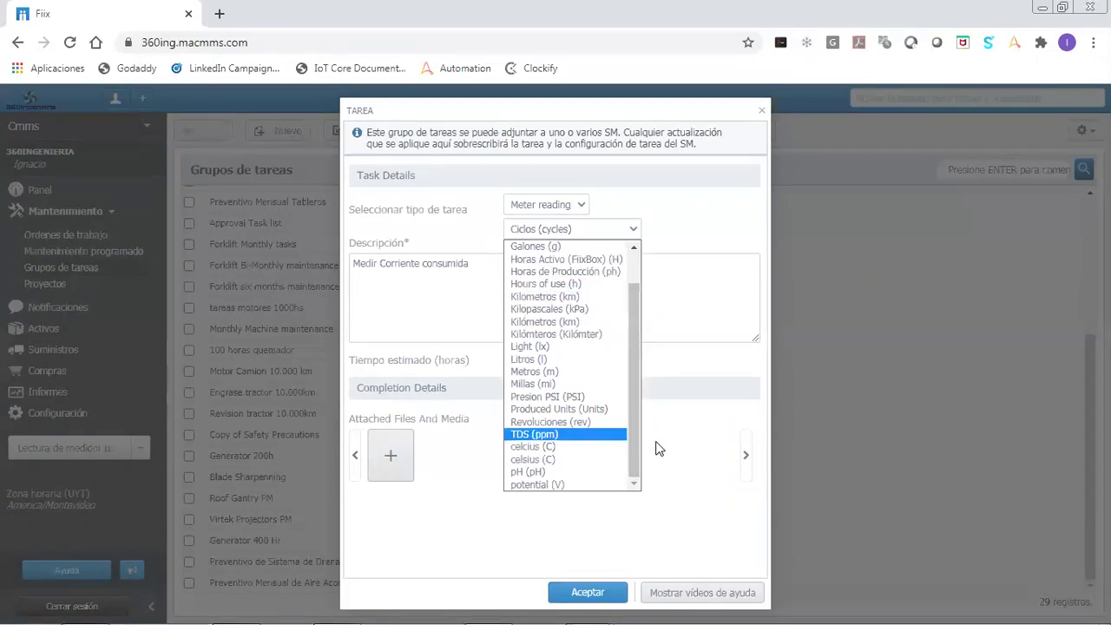
left_click(657, 449)
Save the Medir Corriente consumida task, widen the column before Descripción, and save the task group.
left_click(589, 592)
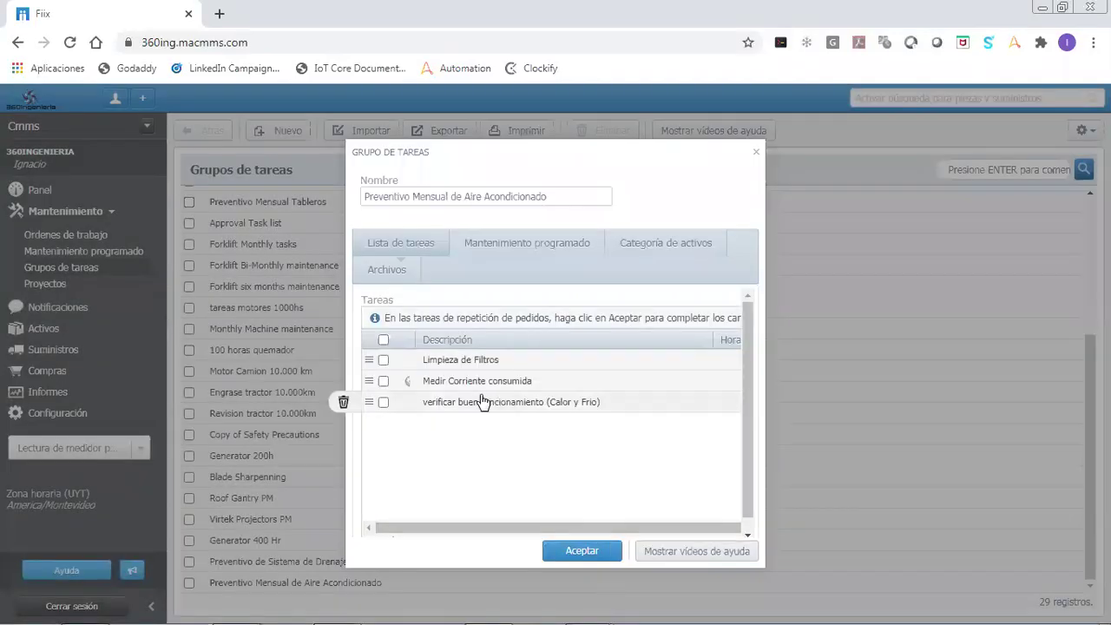
left_click_drag(412, 336, 444, 338)
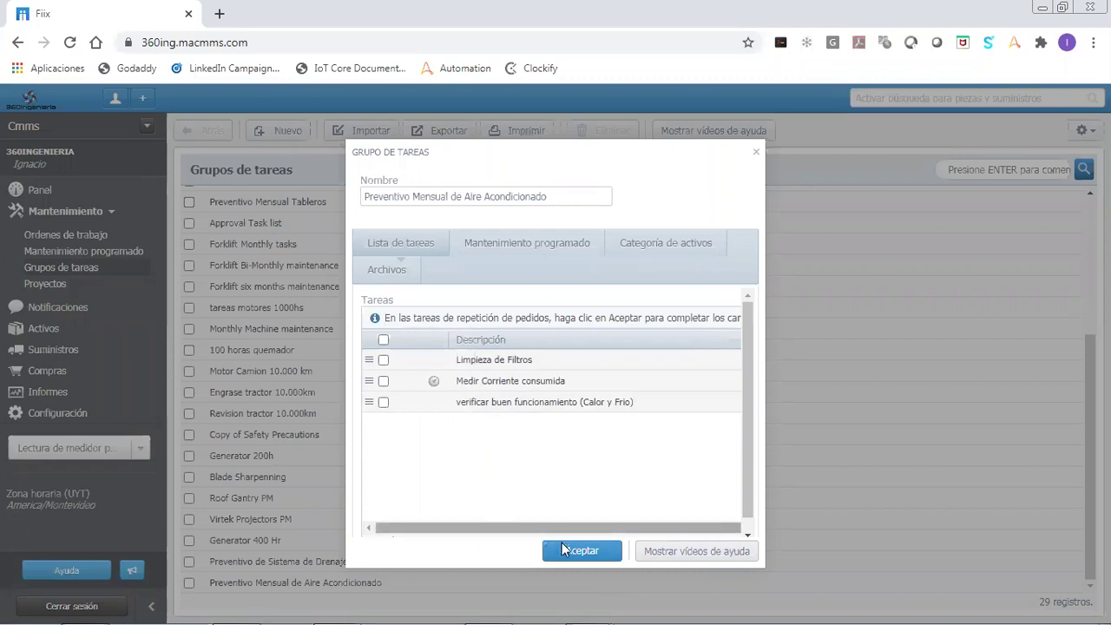
left_click(581, 550)
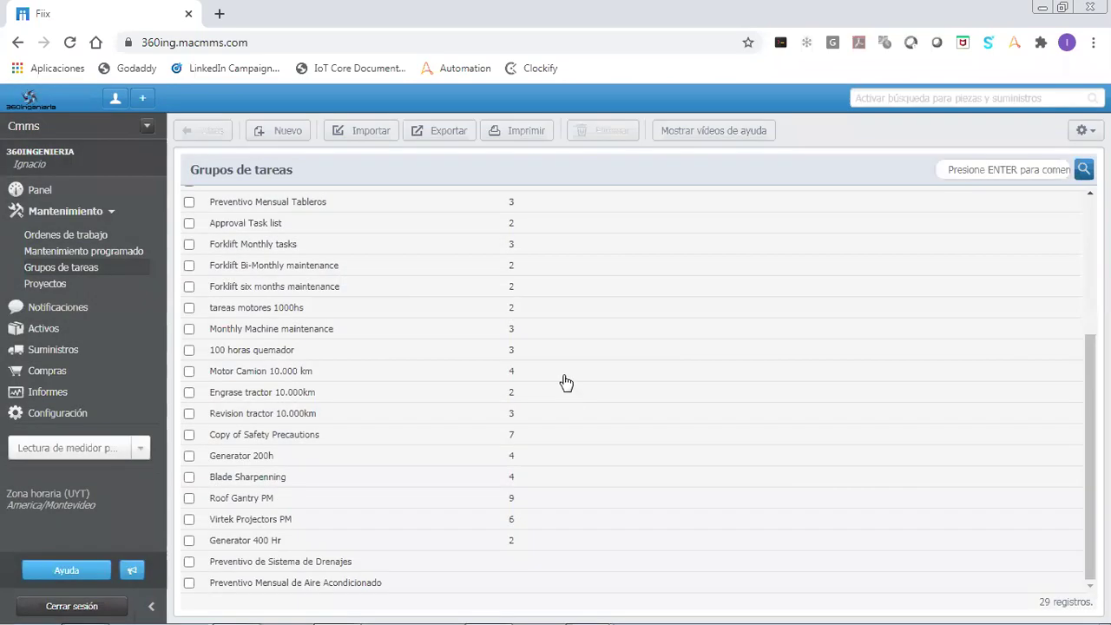
Open the lookup tables (Tablas de búsqueda) of the CMMS configuration and add a new meter reading unit.
left_click(57, 415)
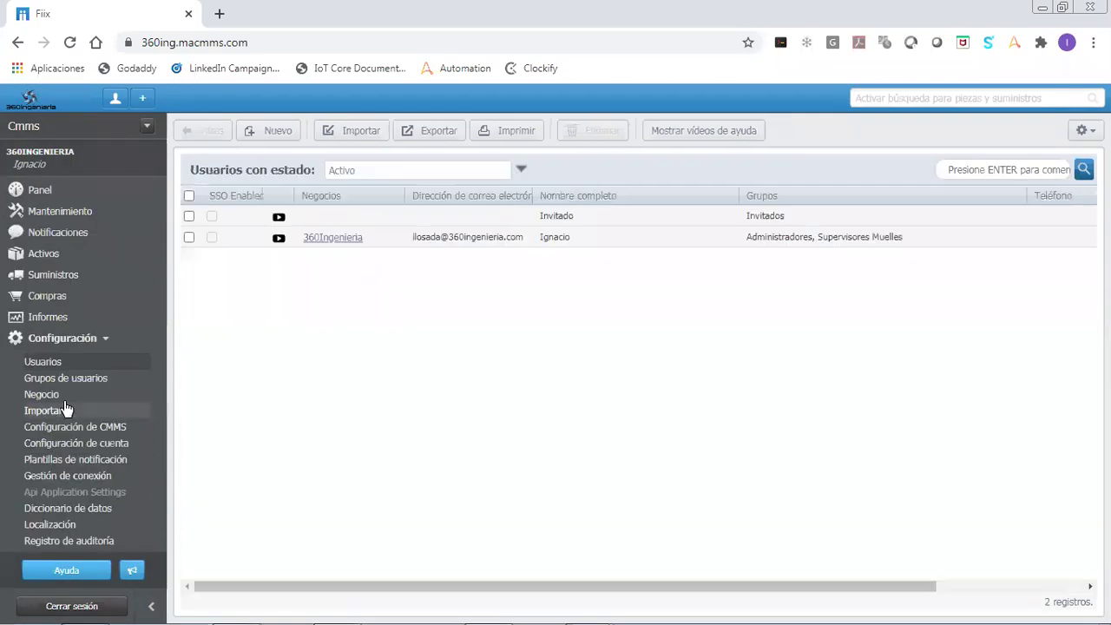
left_click(87, 428)
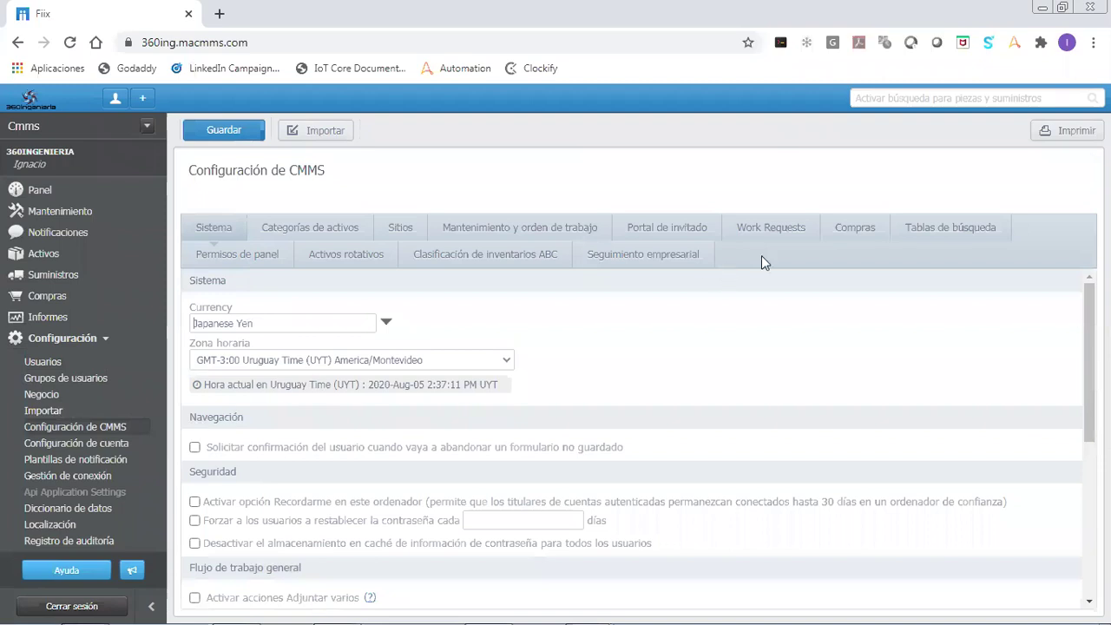
left_click(918, 227)
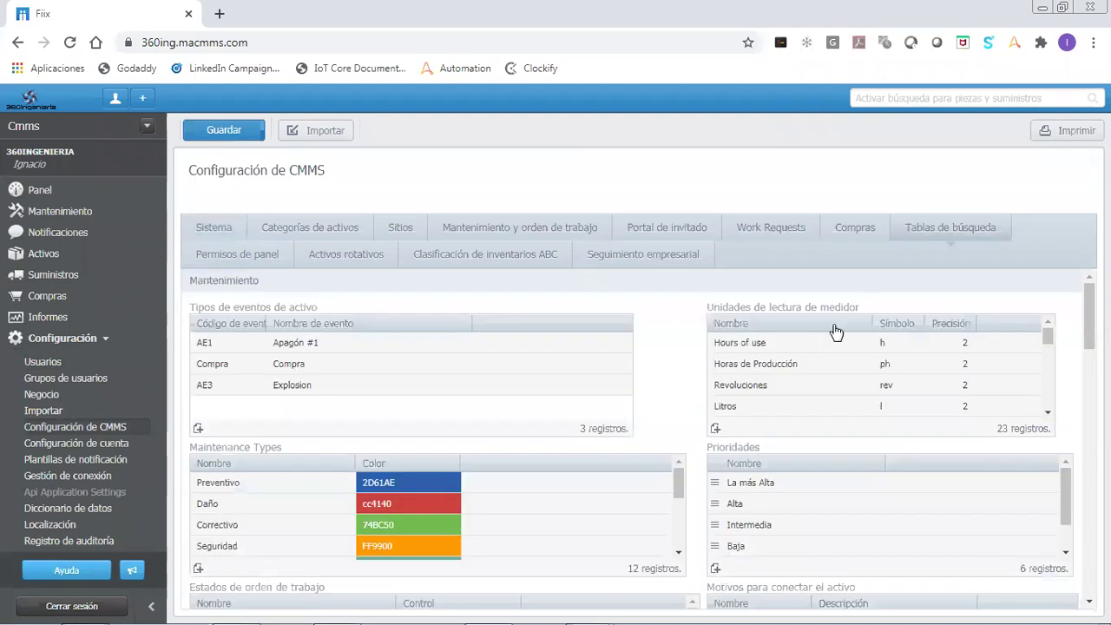
triple_click(786, 307)
left_click_drag(1044, 343, 1044, 407)
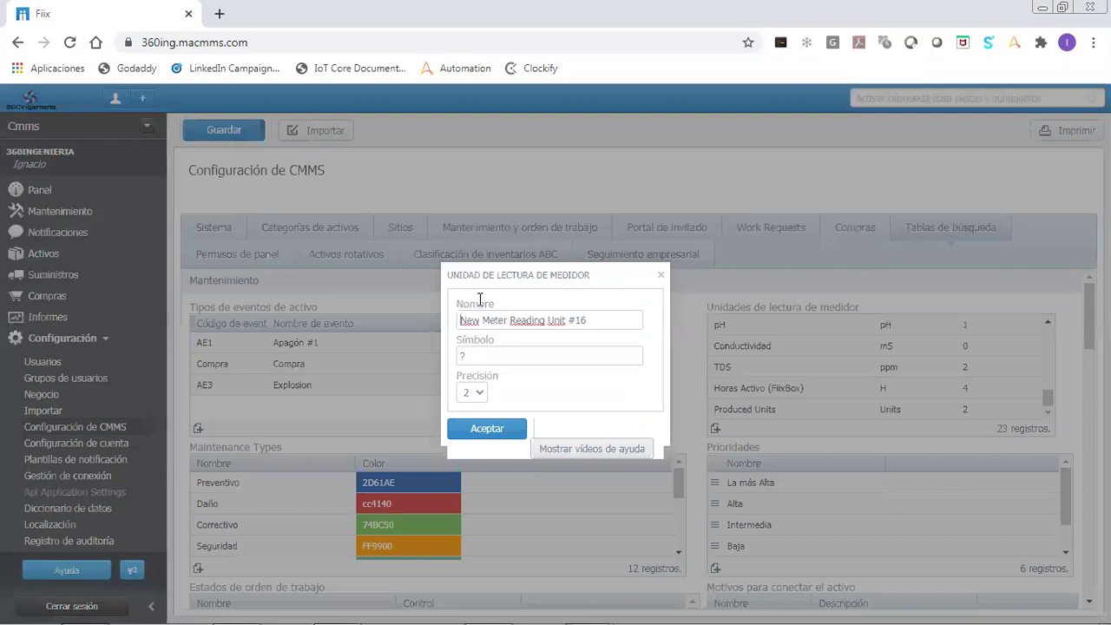
Name the new meter reading unit Ampere with symbol A and precision 1, save it, and check the unit list.
triple_click(493, 319)
type("A")
type("A")
double_click(486, 375)
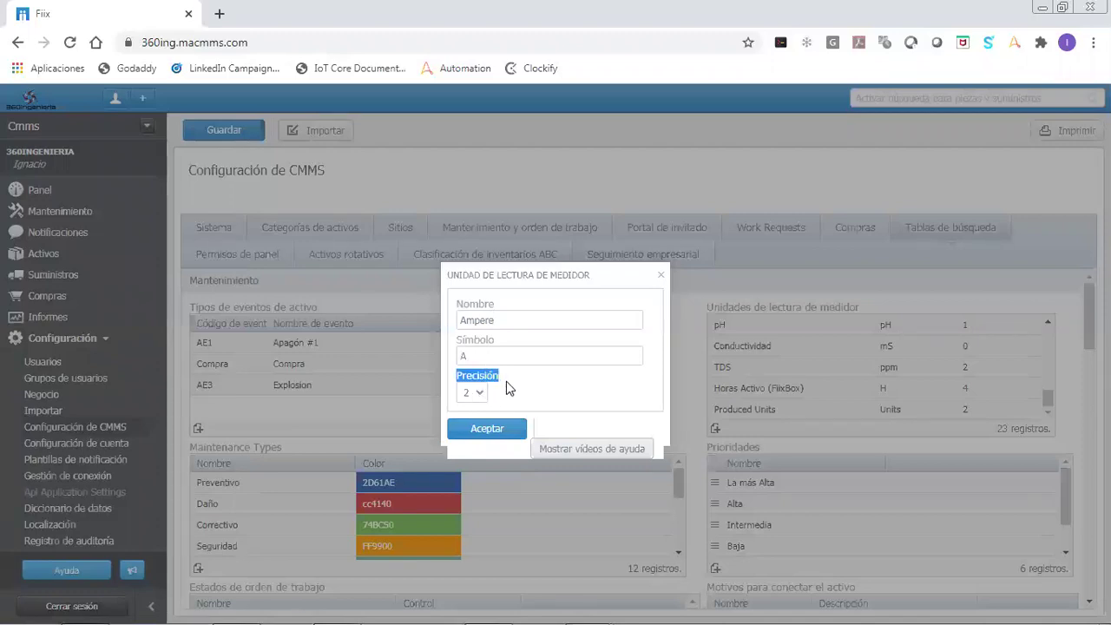
left_click(480, 395)
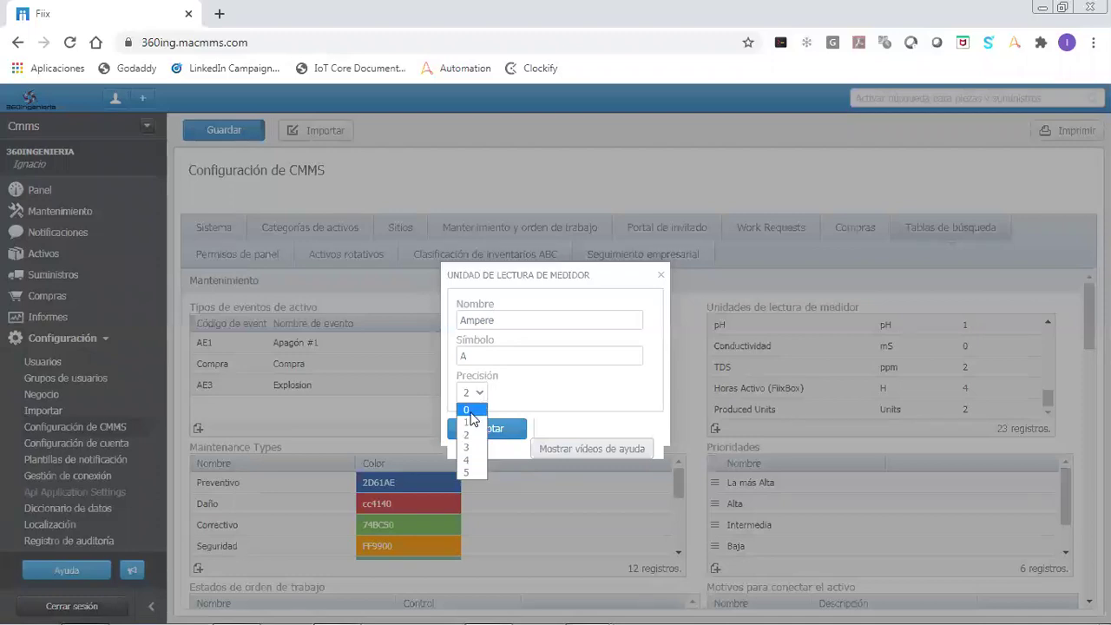
left_click(477, 425)
left_click(476, 431)
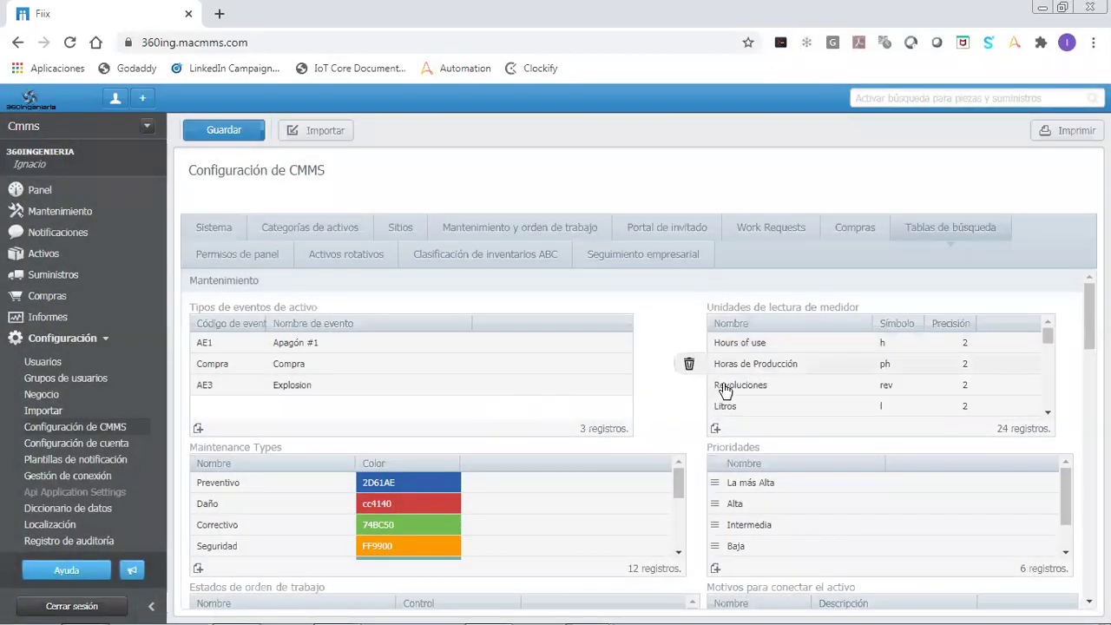
scroll(974, 360, "down", 5)
scroll(867, 382, "up", 10)
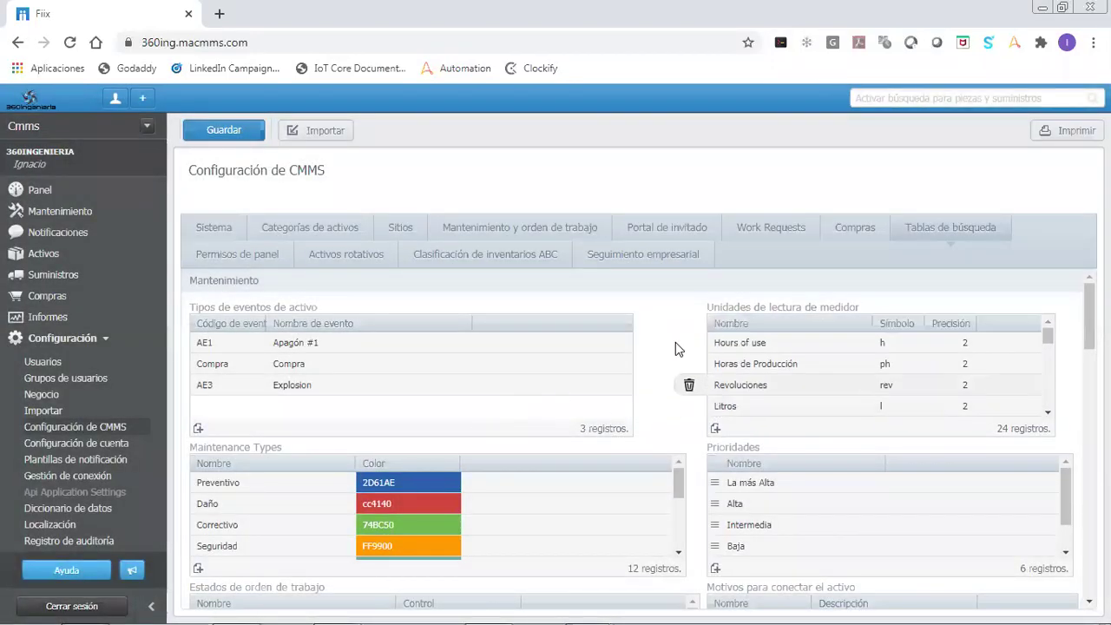
Open the Medir Corriente consumida task in the Preventivo Mensual de Aire Acondicionado task group.
left_click(80, 208)
left_click(63, 265)
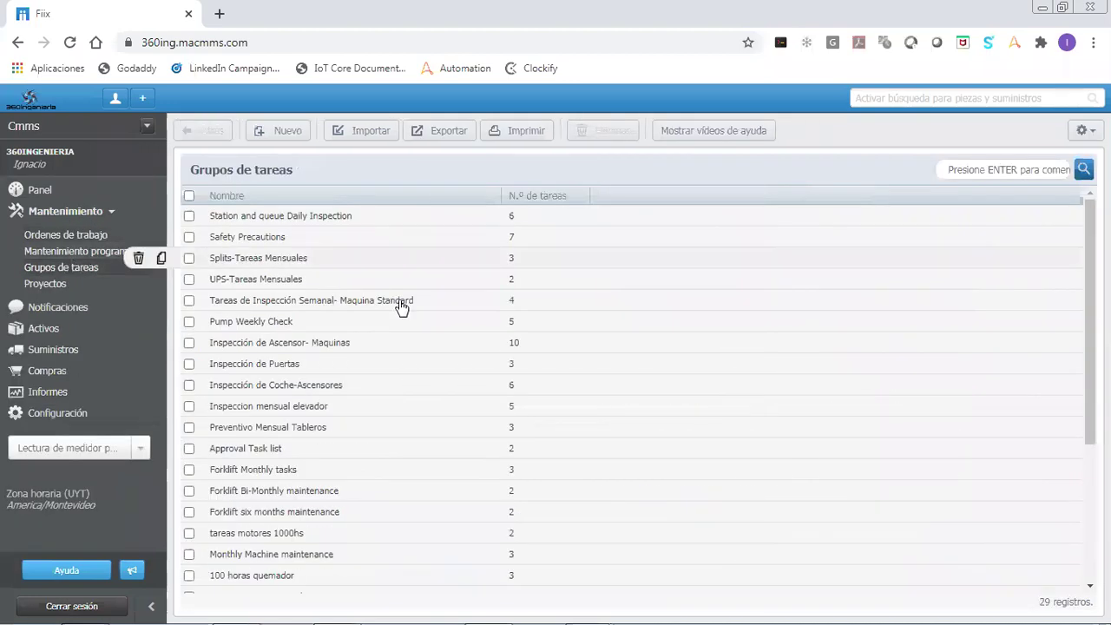
scroll(530, 346, "down", 3)
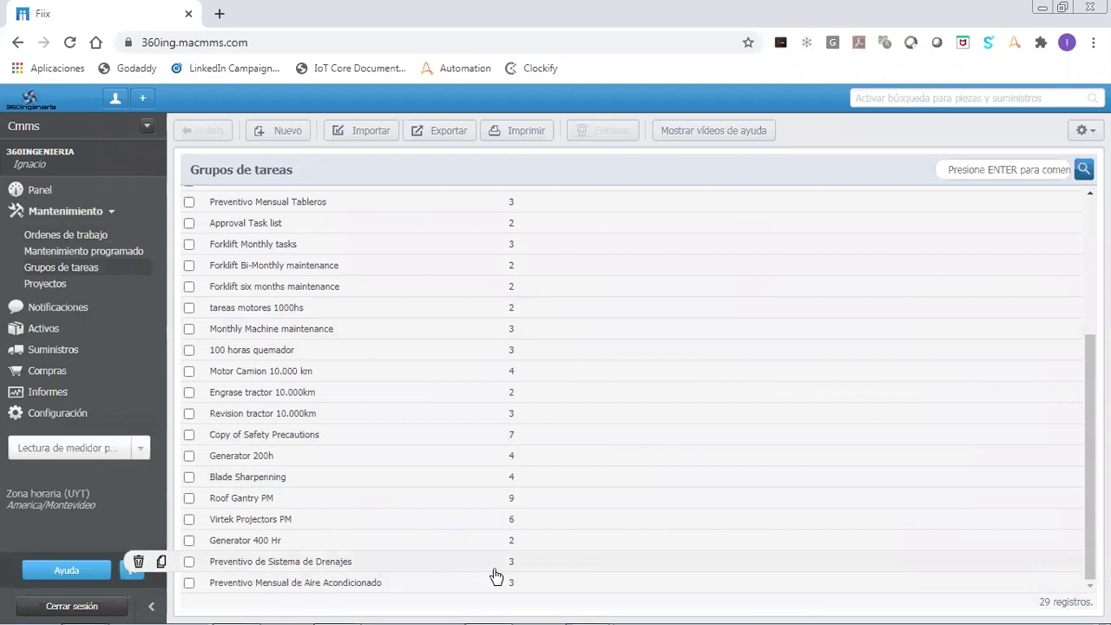
left_click(437, 582)
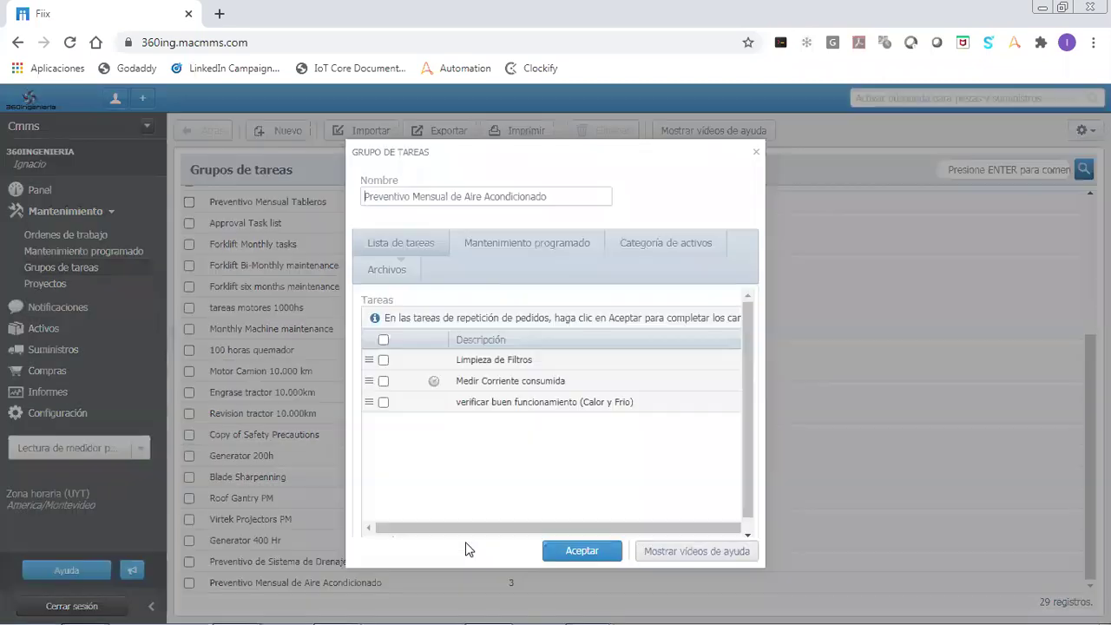
left_click(466, 384)
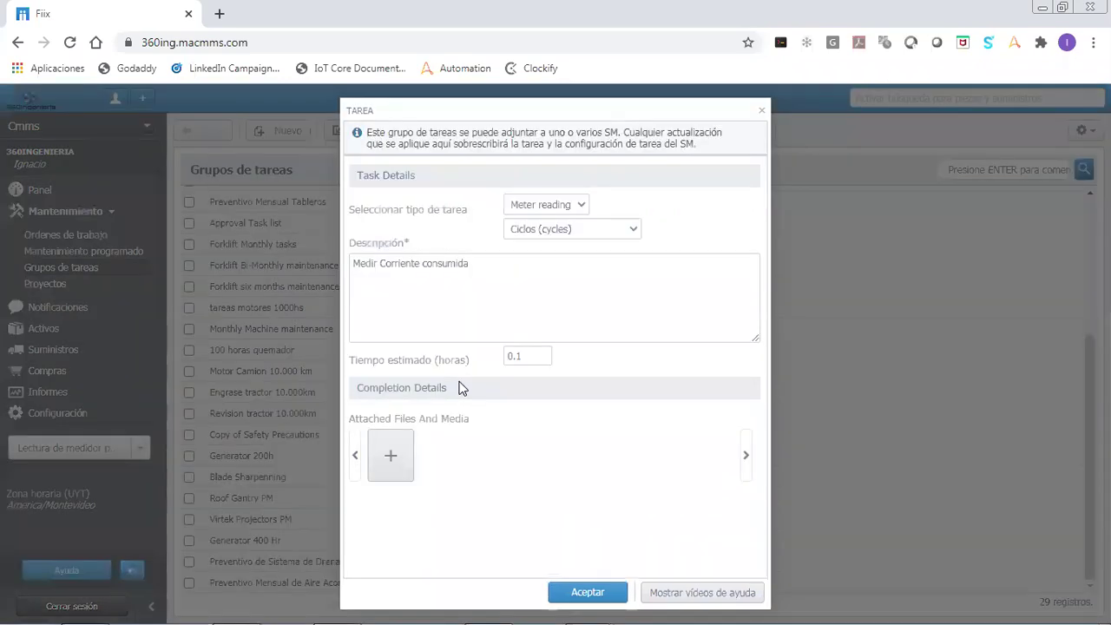
Set the meter reading unit of the Medir Corriente consumida task to Ampere (A) and accept the task.
left_click(536, 229)
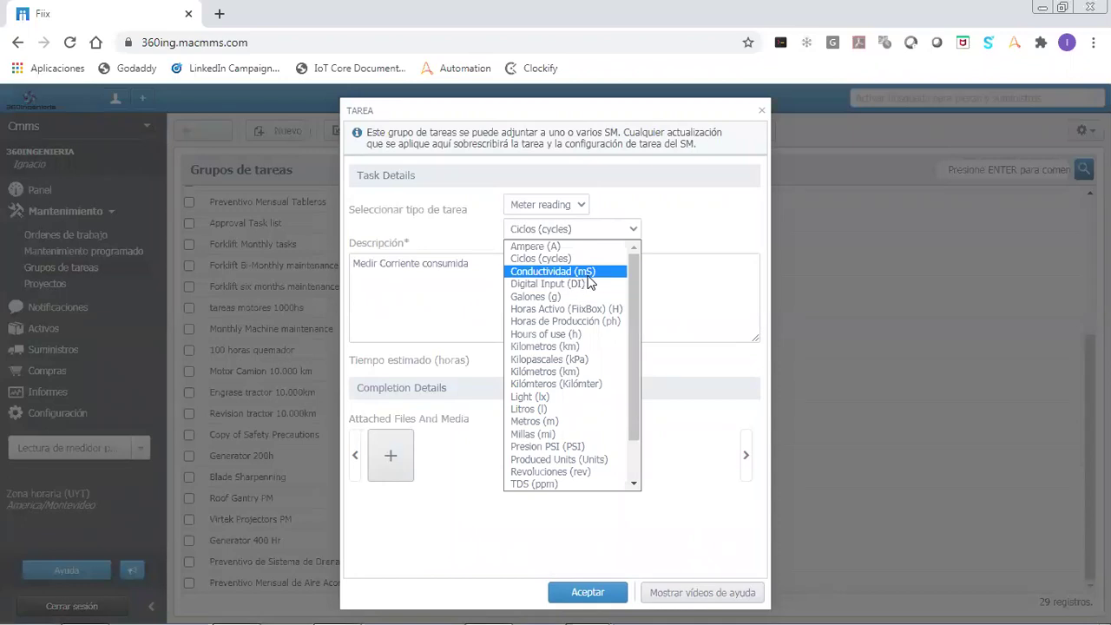
scroll(580, 365, "down", 2)
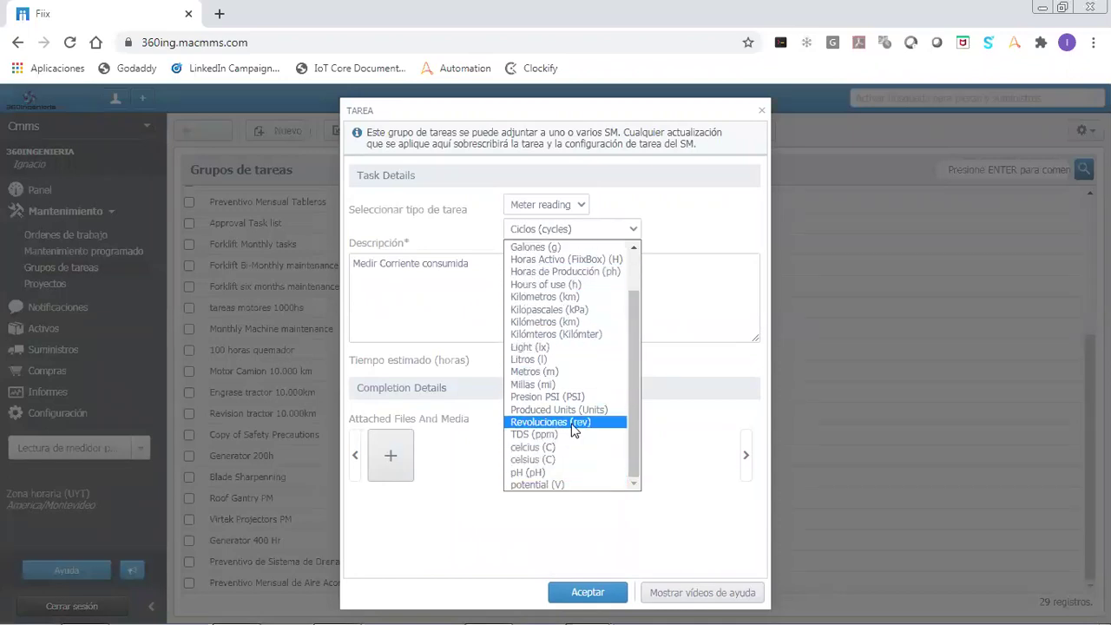
scroll(573, 429, "up", 2)
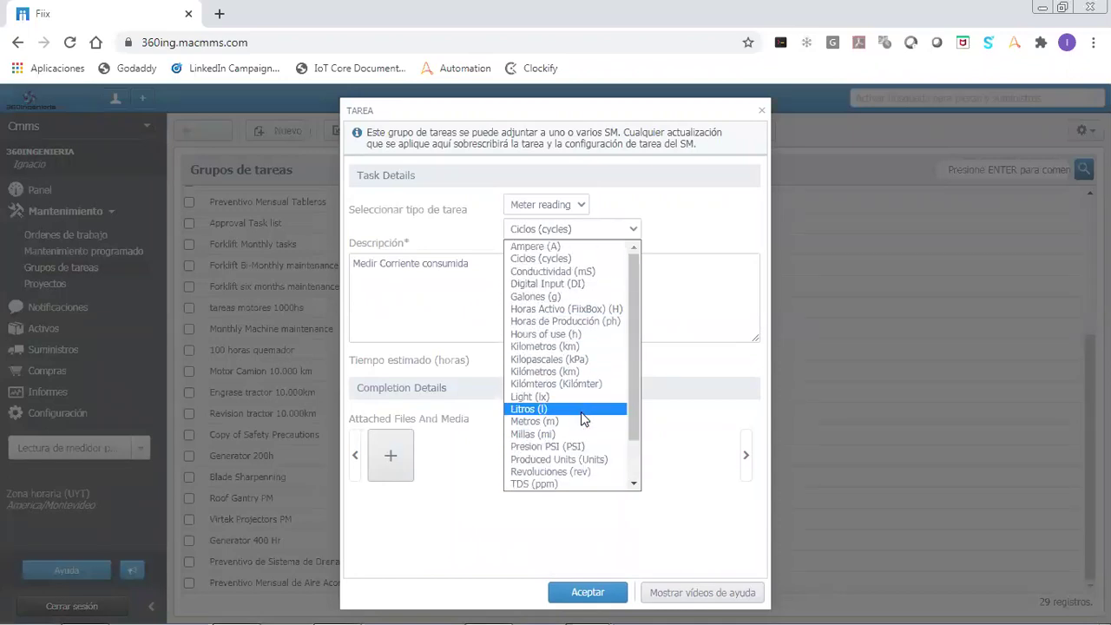
left_click(555, 247)
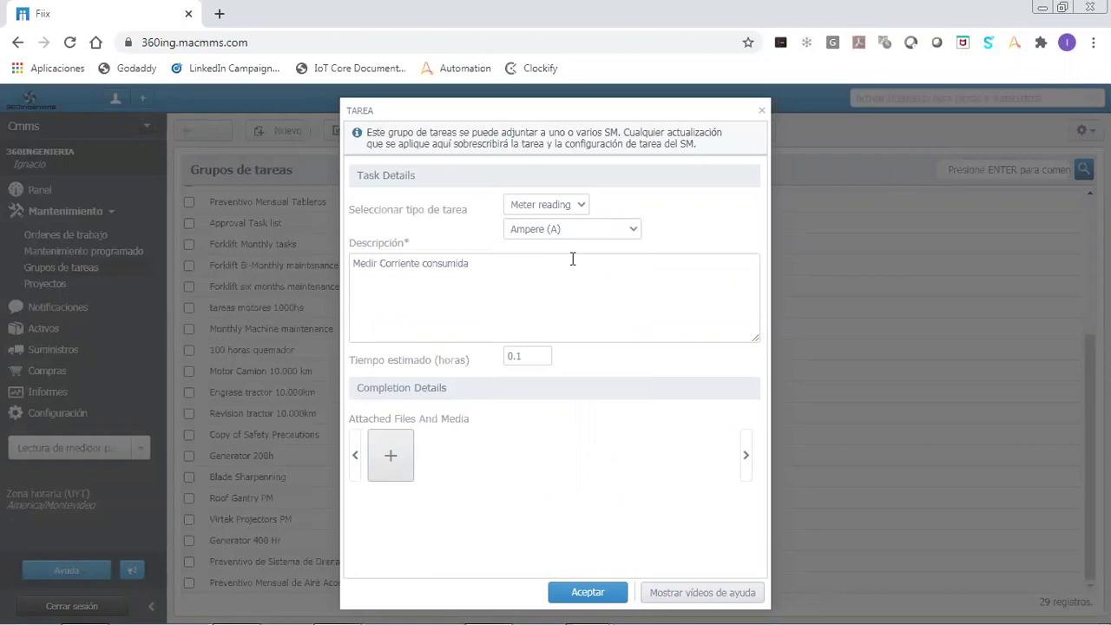
left_click(580, 598)
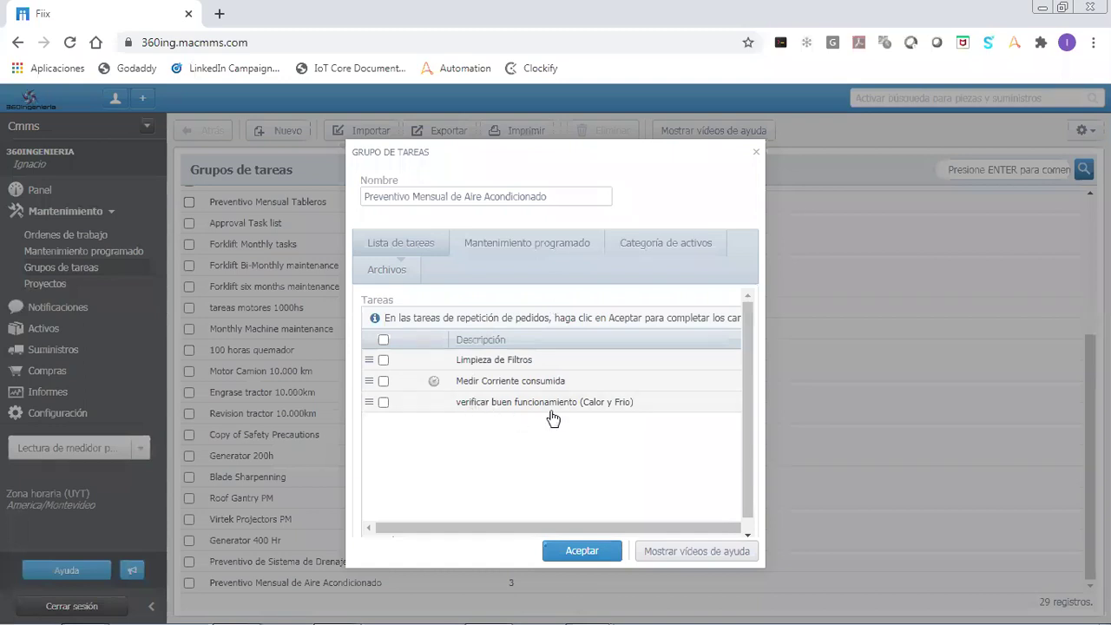
Change the type of the verificar buen funcionamiento (Calor y Frio) task to Inspection.
left_click(457, 398)
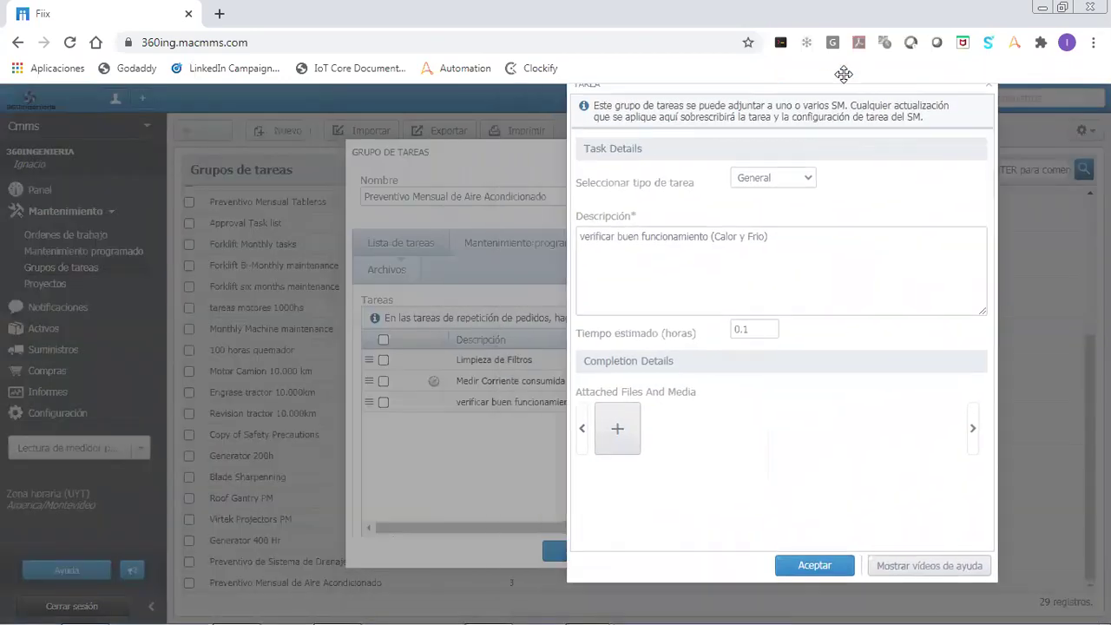
left_click_drag(557, 117, 844, 85)
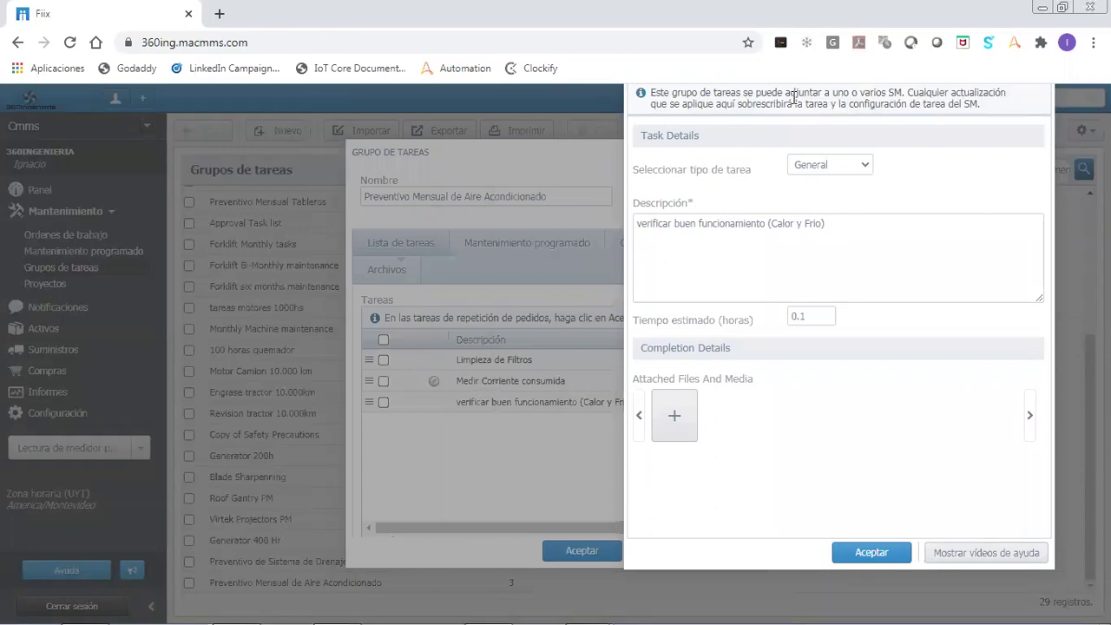
left_click_drag(699, 135, 608, 177)
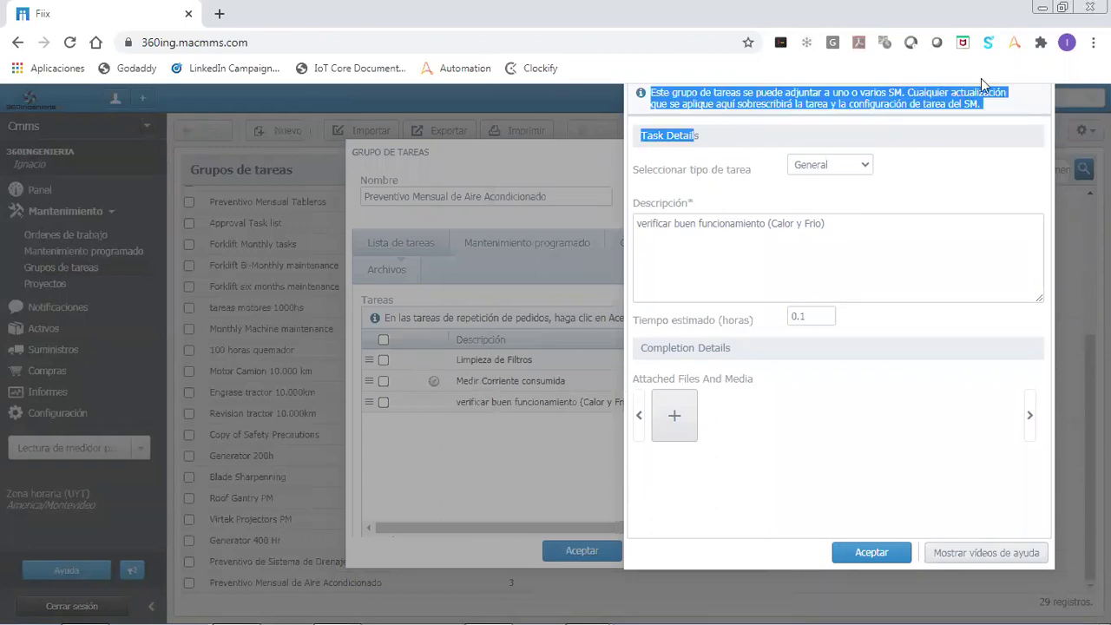
left_click(894, 151)
left_click(864, 174)
left_click(812, 218)
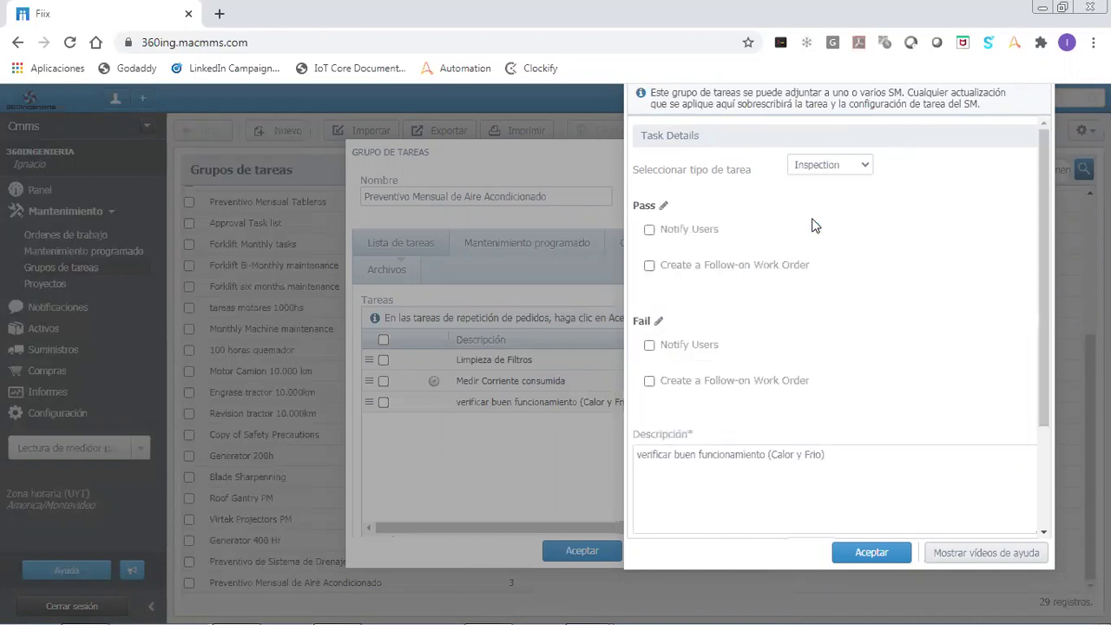
mouse_move(1034, 181)
left_mouse_down()
mouse_move(1025, 249)
mouse_move(1031, 195)
left_mouse_up()
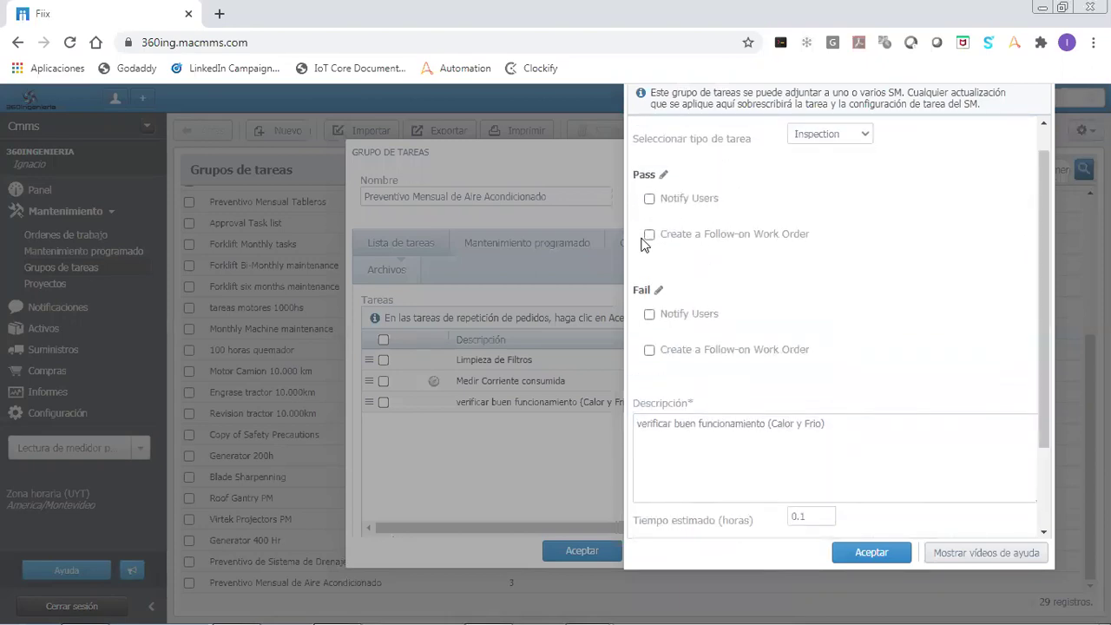
Rename the inspection outcomes from Pass to Ok and from Fail to Falla.
left_click(646, 177)
left_click(709, 166)
left_click(665, 177)
double_click(663, 175)
type("Ok")
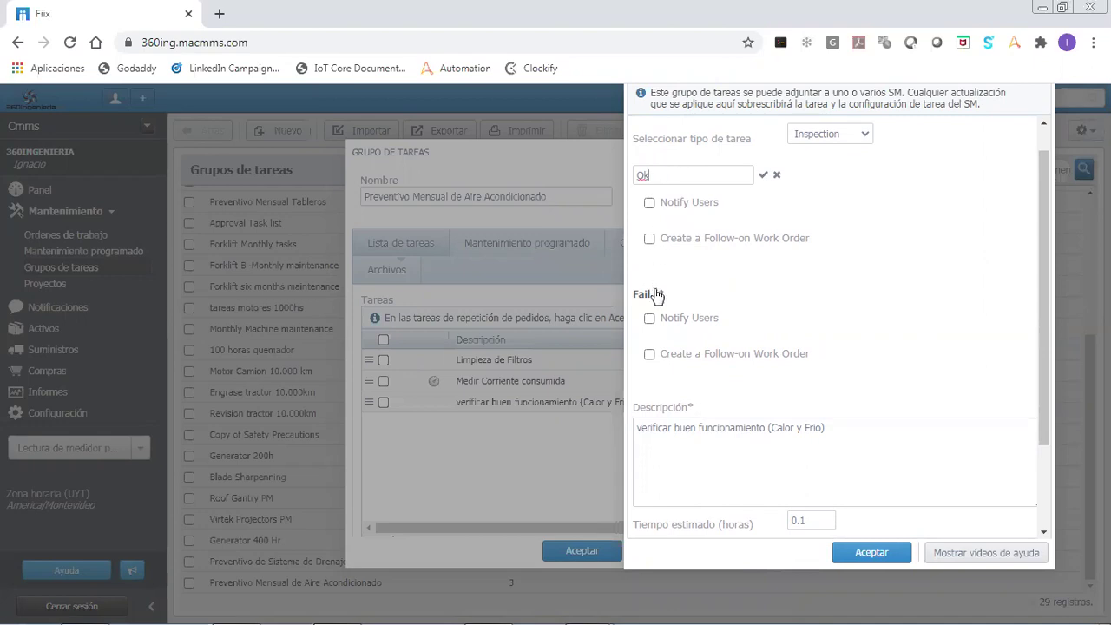
left_click(656, 295)
type("Falla")
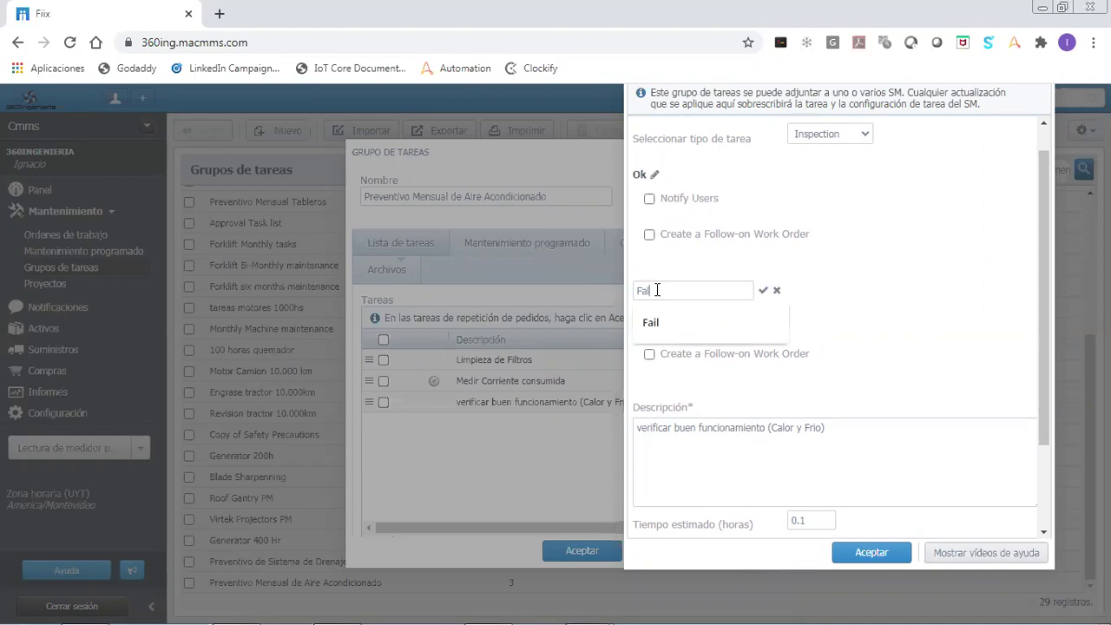
left_click(761, 290)
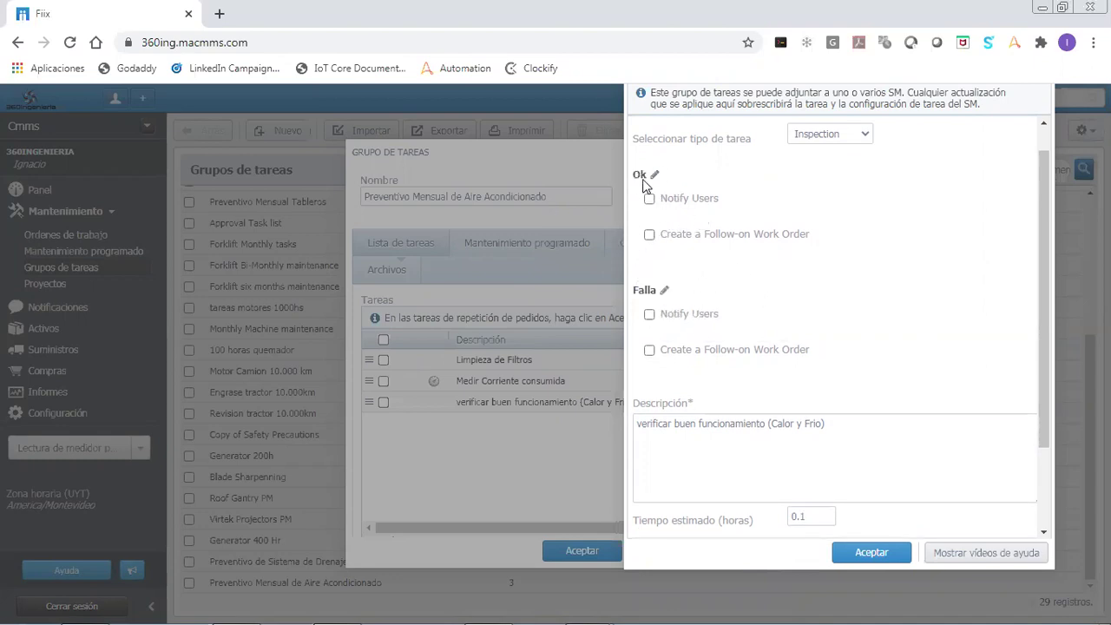
Accept the inspection task and save the Preventivo Mensual de Aire Acondicionado task group.
double_click(646, 288)
left_click(863, 552)
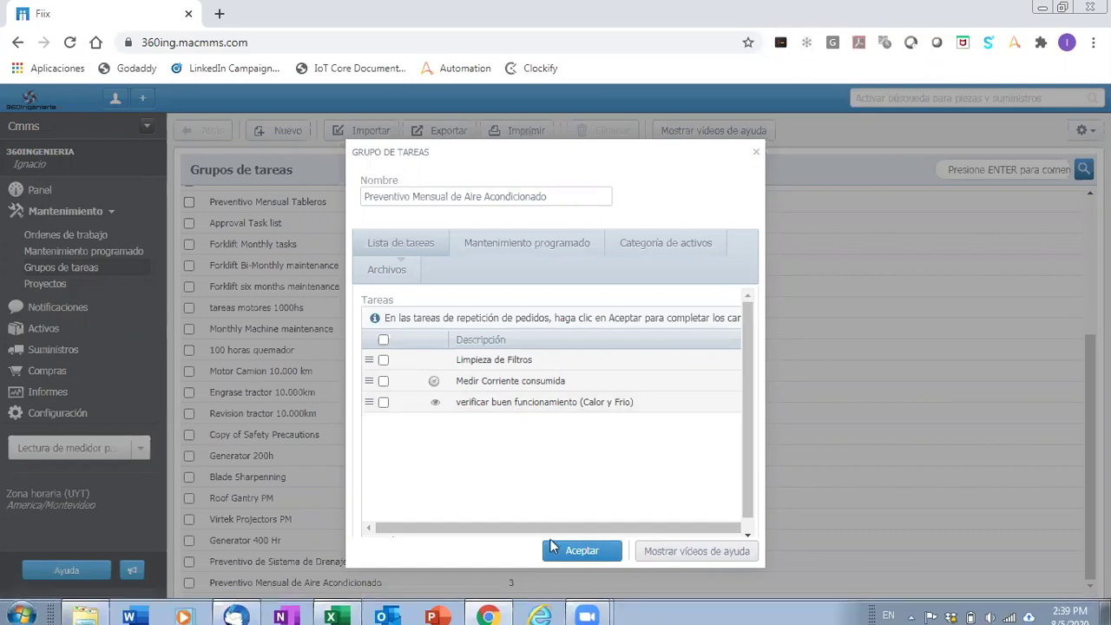
left_click(580, 551)
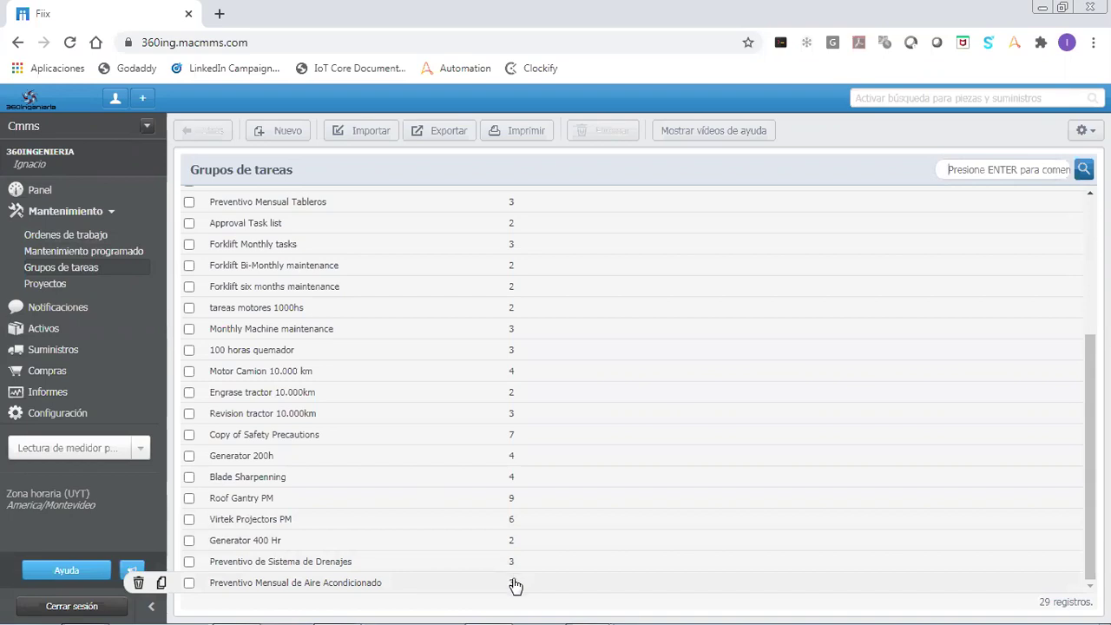
Create a new scheduled maintenance (Mantenimiento programado) for the Edificios Complejo Norte site.
left_click(82, 251)
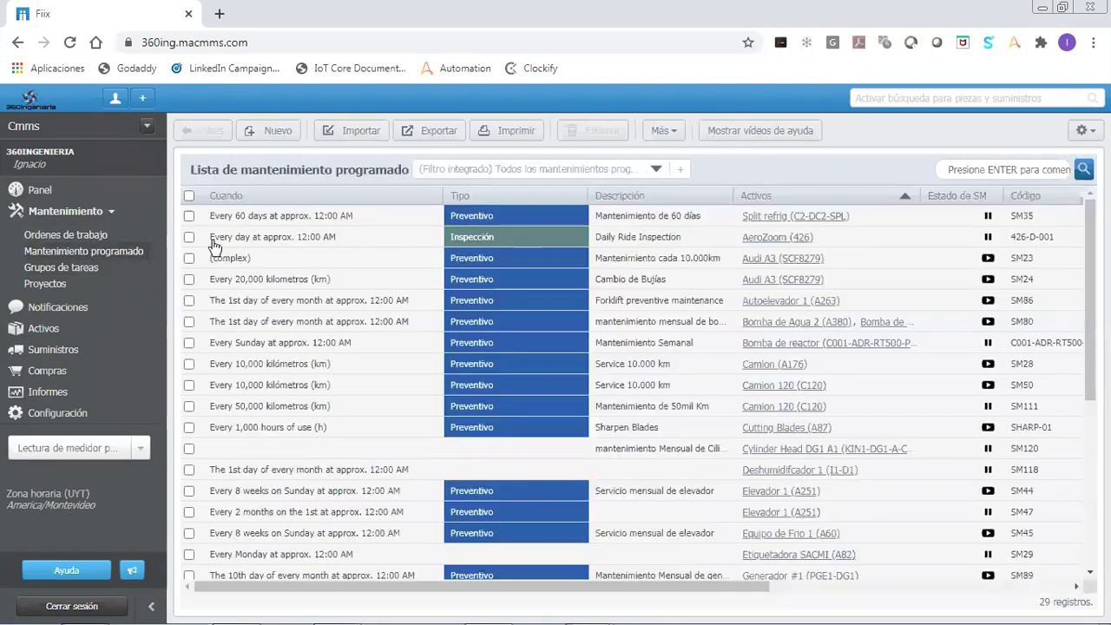
left_click(271, 132)
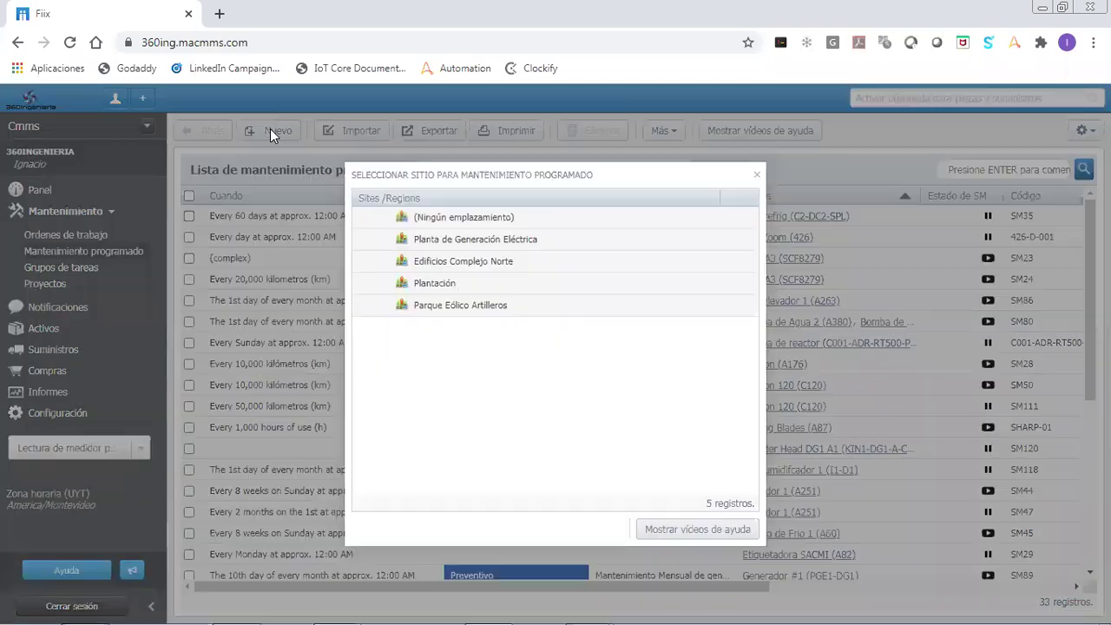
left_click(479, 265)
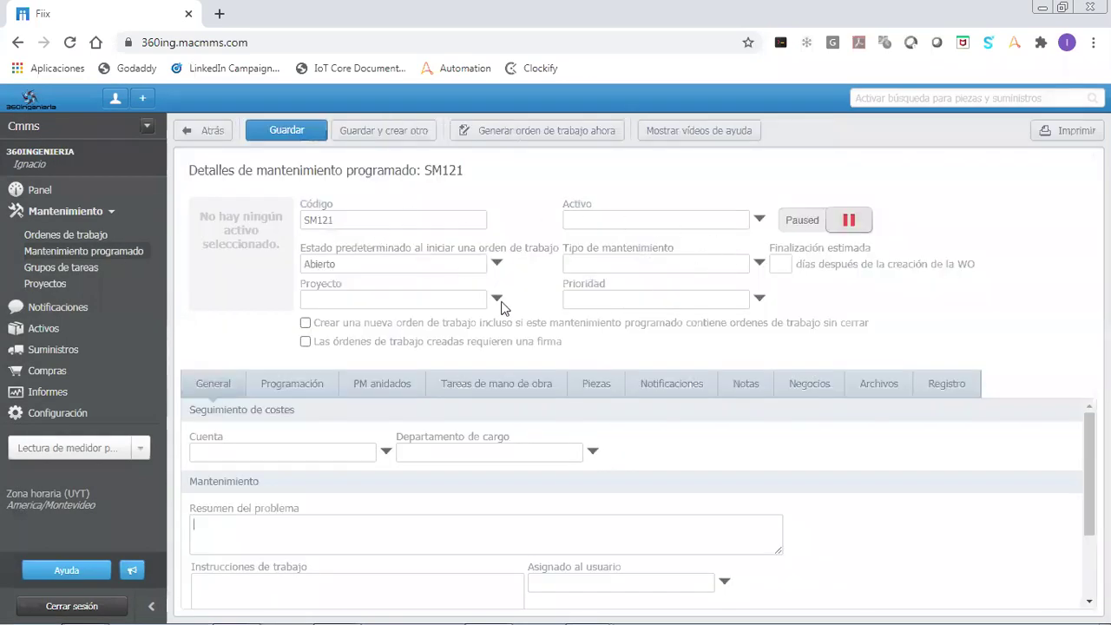
Assign the Aire Acondicionado asset from Edificio 1, Hall de acceso, to the scheduled maintenance.
double_click(570, 201)
left_click(760, 219)
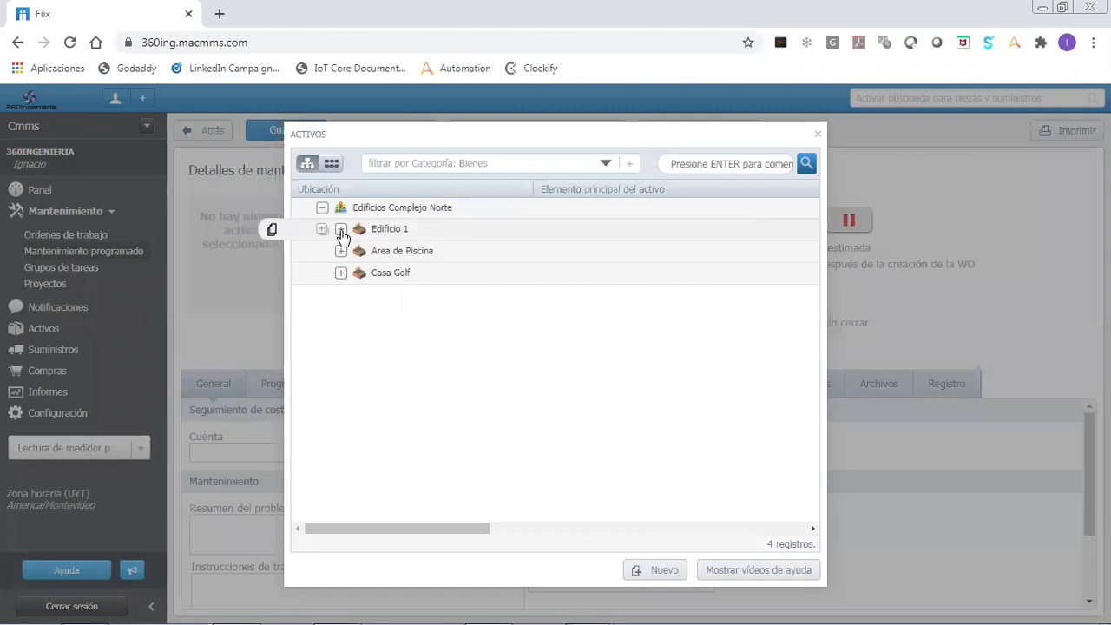
left_click(341, 230)
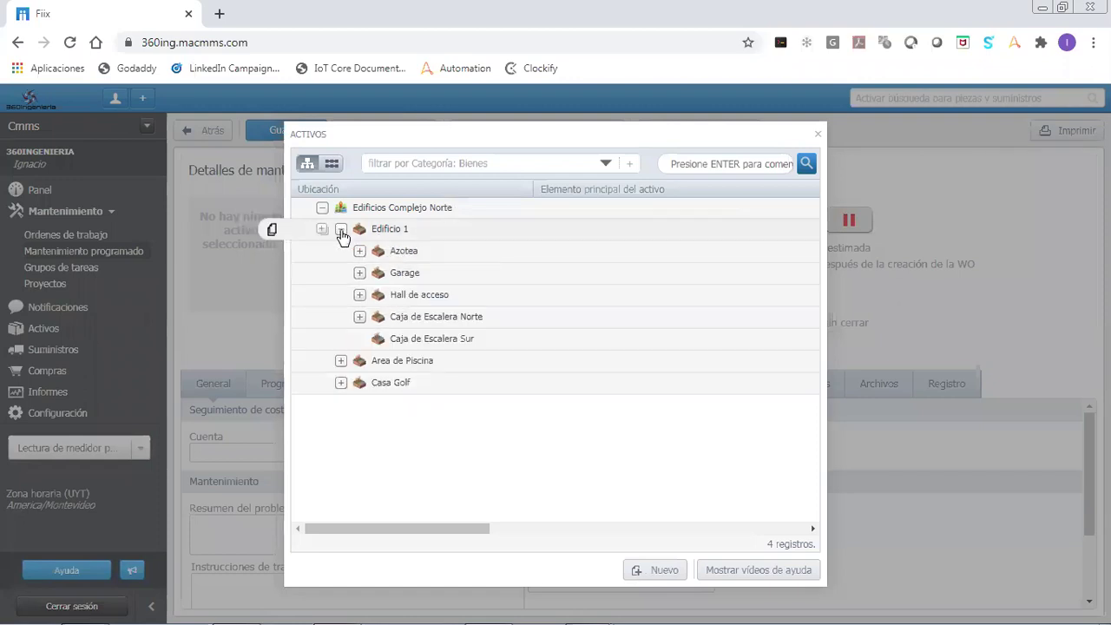
left_click(360, 295)
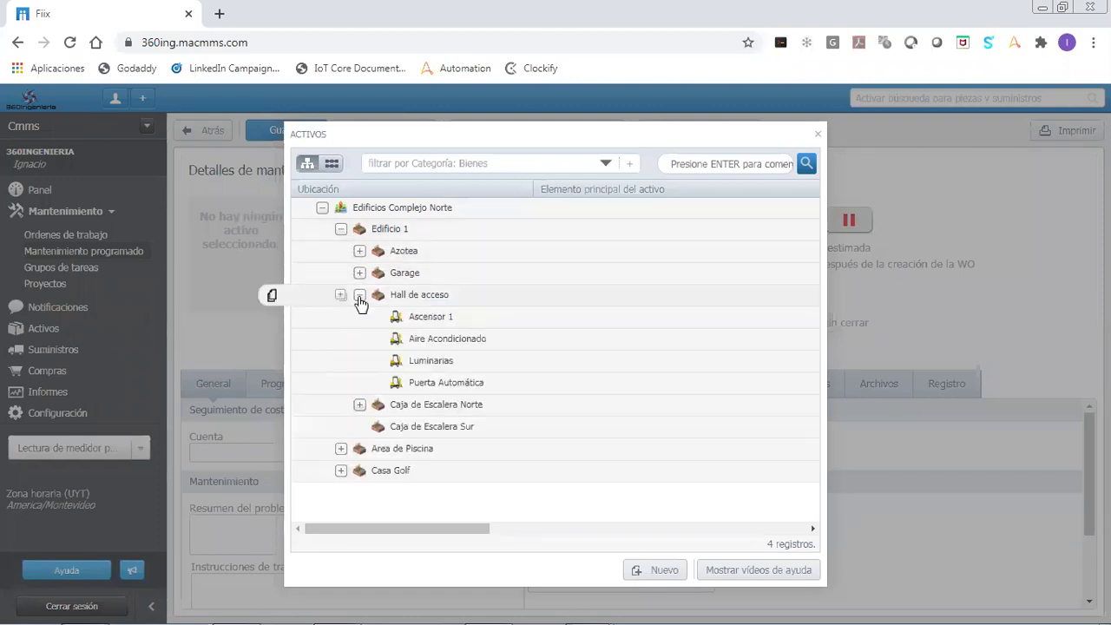
left_click(446, 338)
Review the scheduled maintenance's code and the default status for its work orders.
double_click(329, 219)
double_click(330, 204)
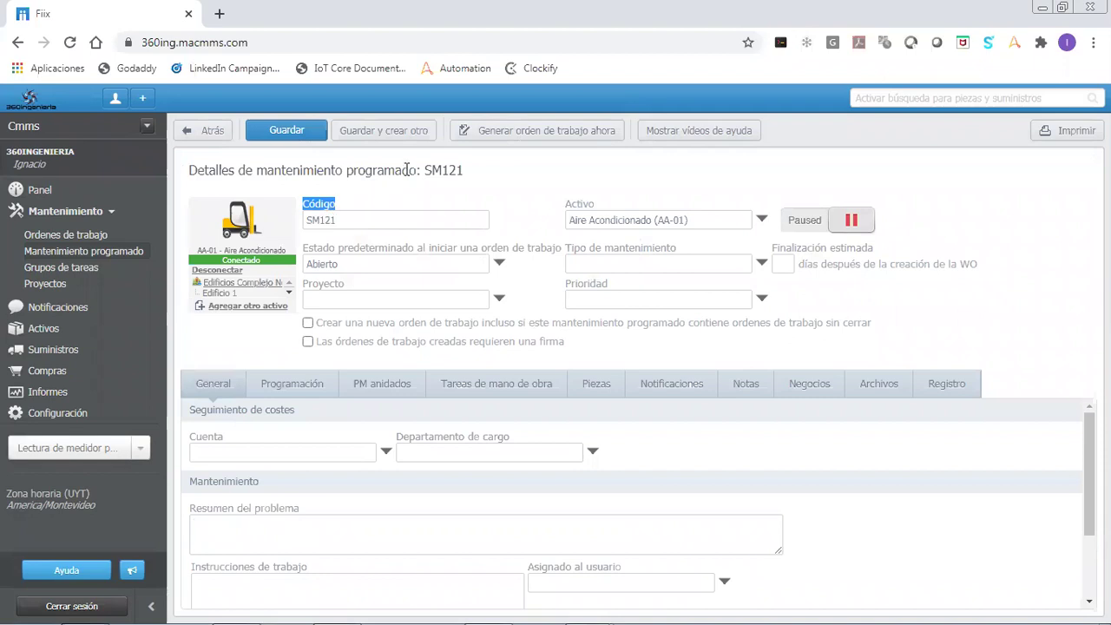
triple_click(451, 171)
left_click(421, 194)
double_click(329, 222)
left_click(376, 216)
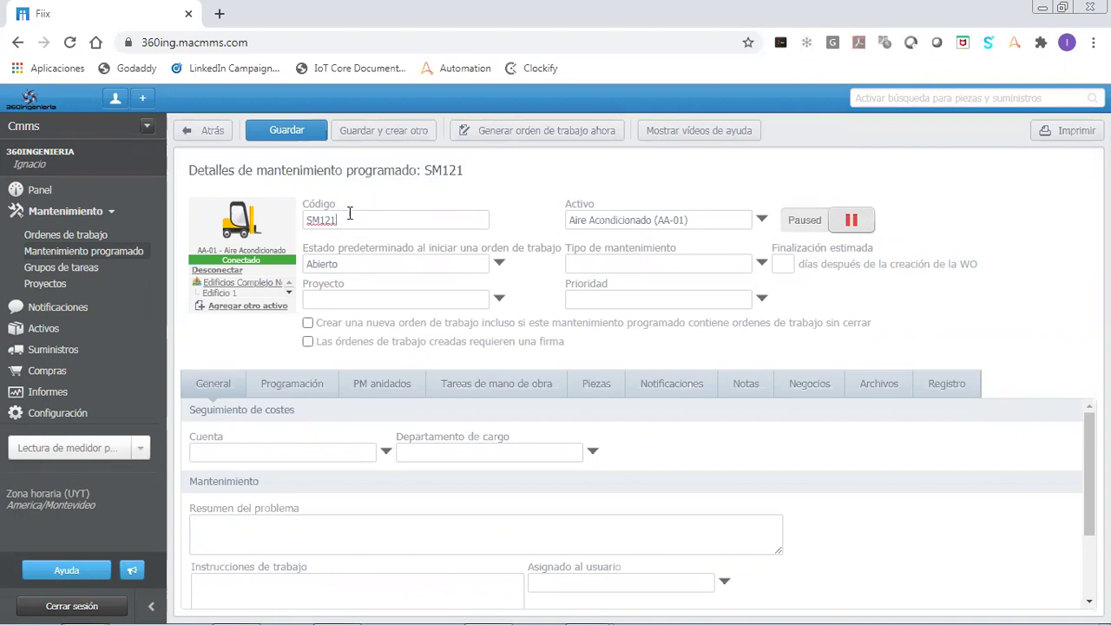
triple_click(382, 248)
left_click(329, 263)
double_click(329, 263)
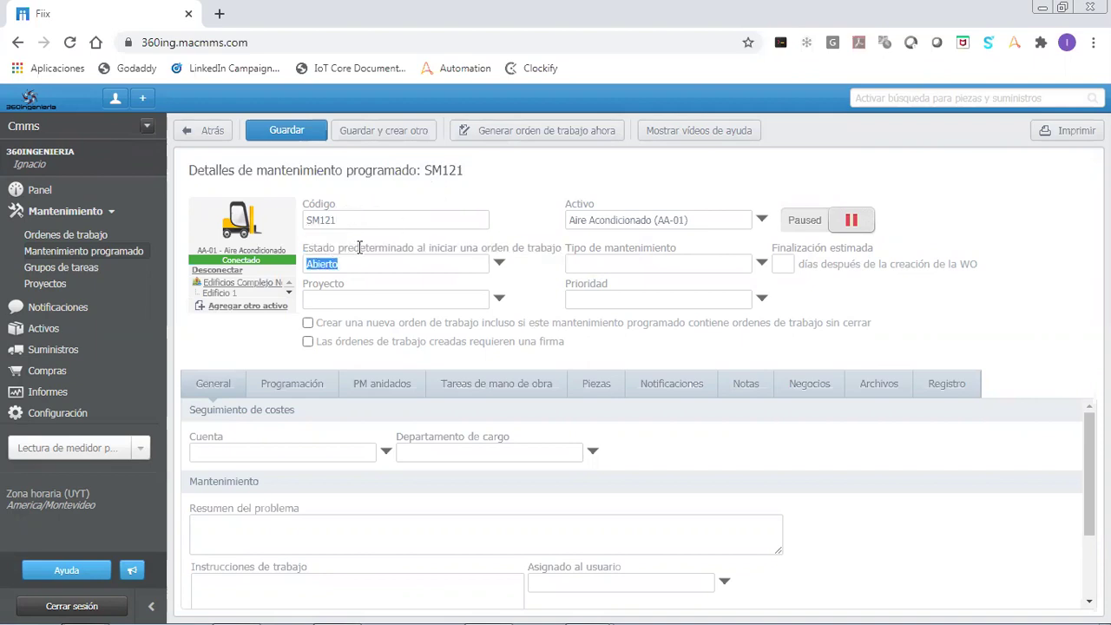
left_click(364, 259)
Set the maintenance type to Preventivo and the priority to Intermedia.
left_click(761, 264)
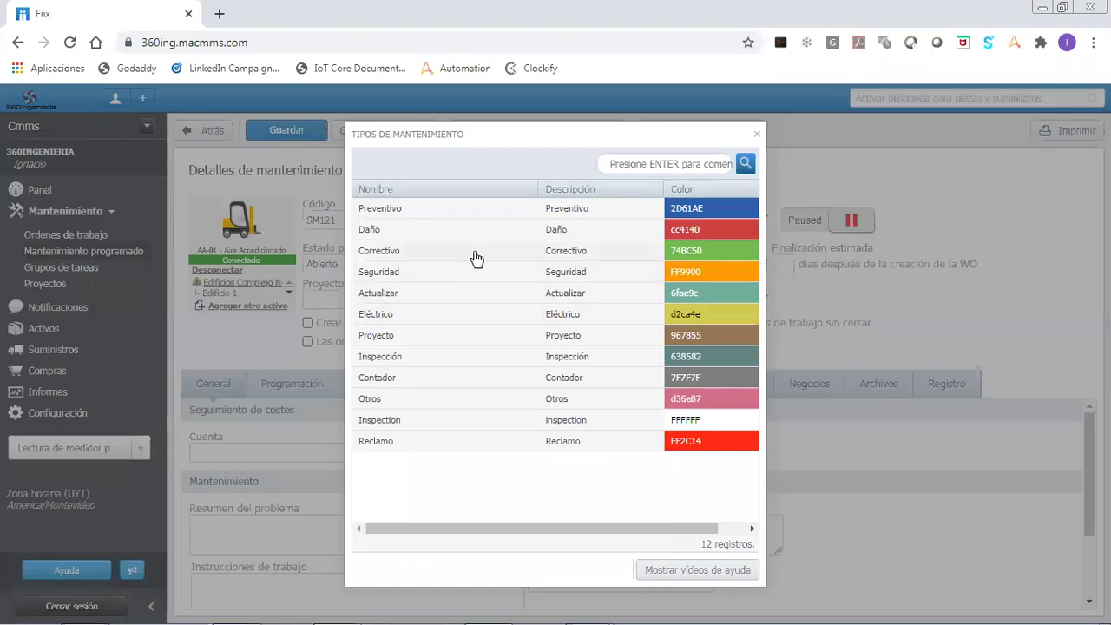
left_click(490, 214)
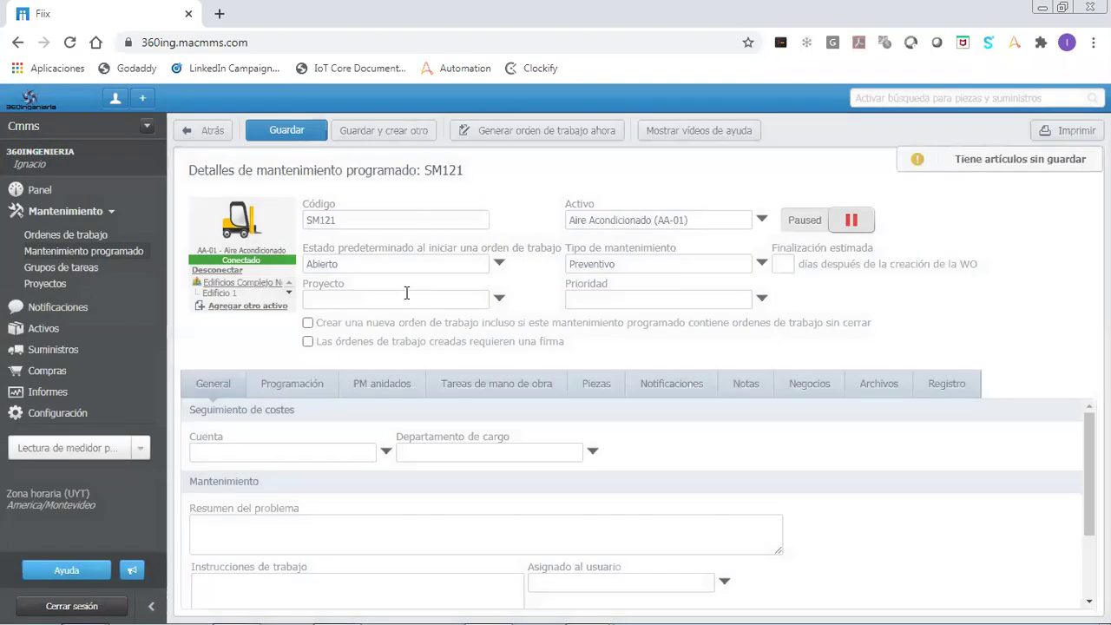
double_click(323, 286)
left_click(607, 295)
left_click(761, 299)
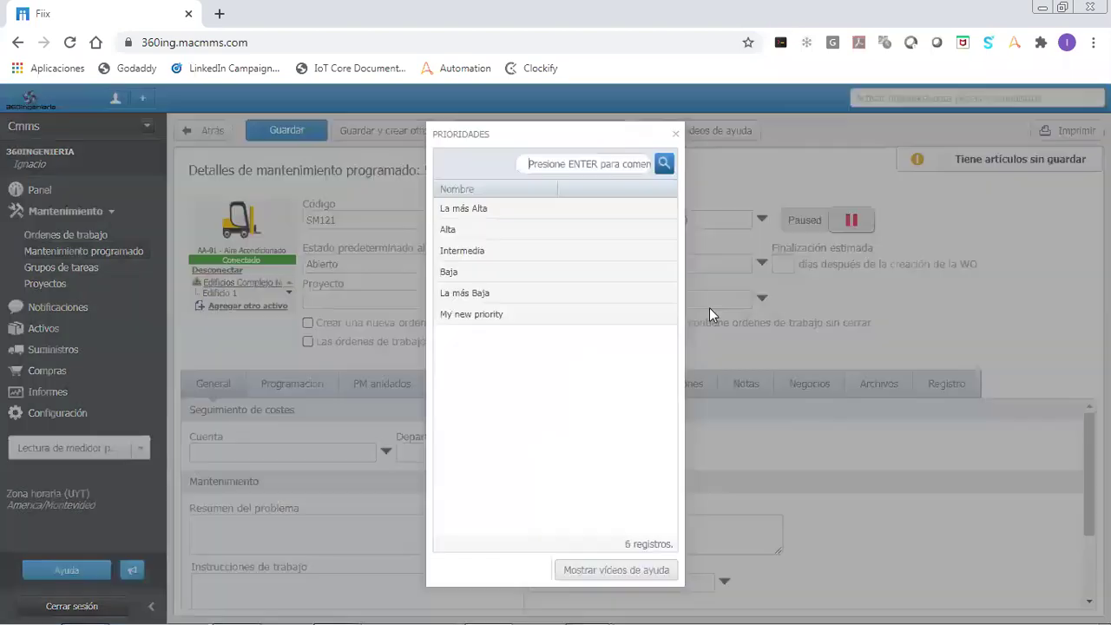
left_click(512, 250)
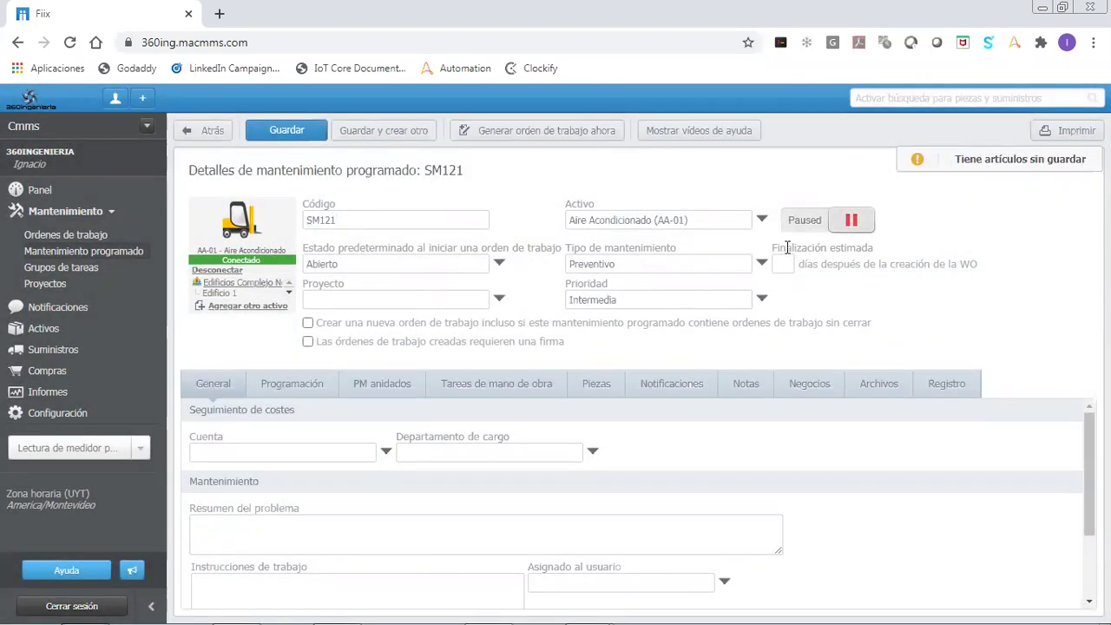
Set the estimated completion (Finalización estimada) to 7 days after the work order is created.
triple_click(787, 248)
left_click(784, 267)
double_click(805, 251)
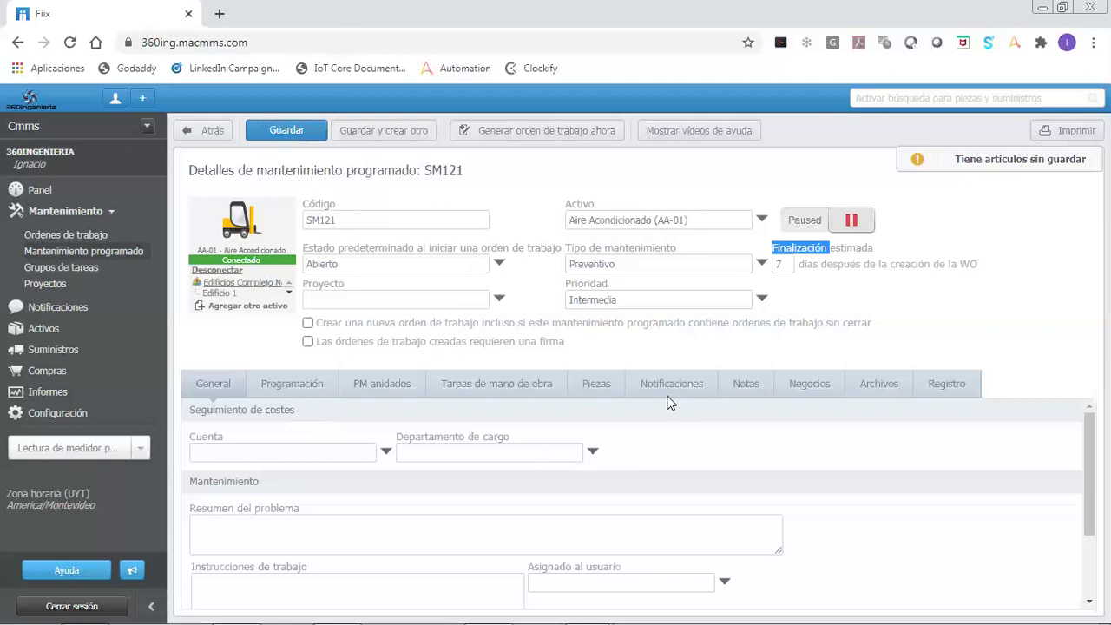
double_click(812, 264)
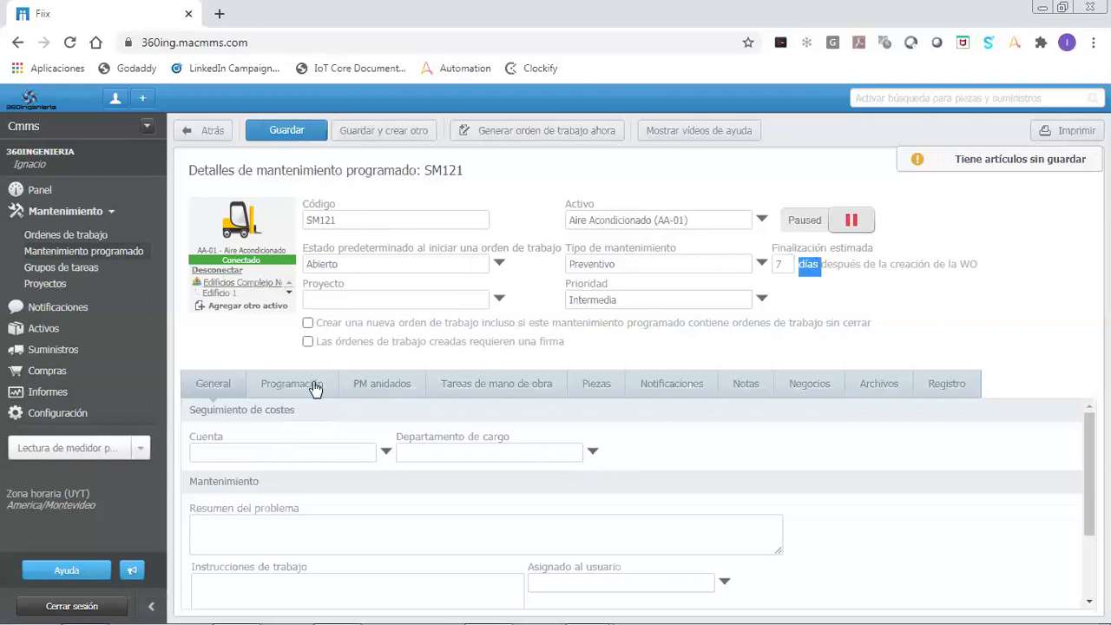
Enter "Mantenimiento Mensual de Aire Acondicionado" as the problem summary and save the scheduled maintenance.
left_click(278, 516)
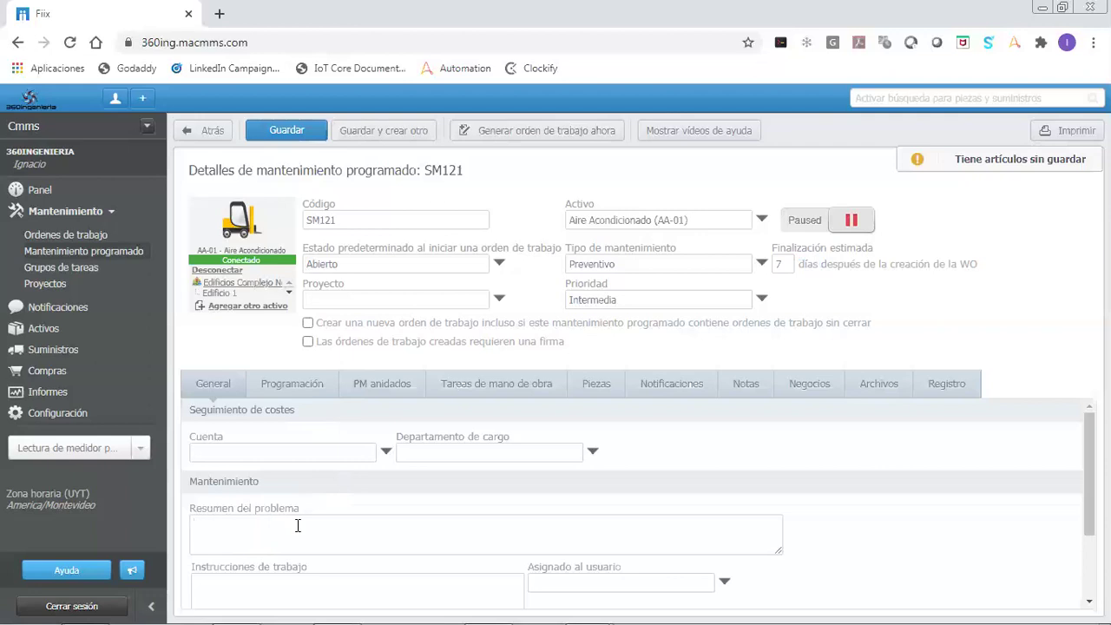
type("Manten")
type("imiento Semana")
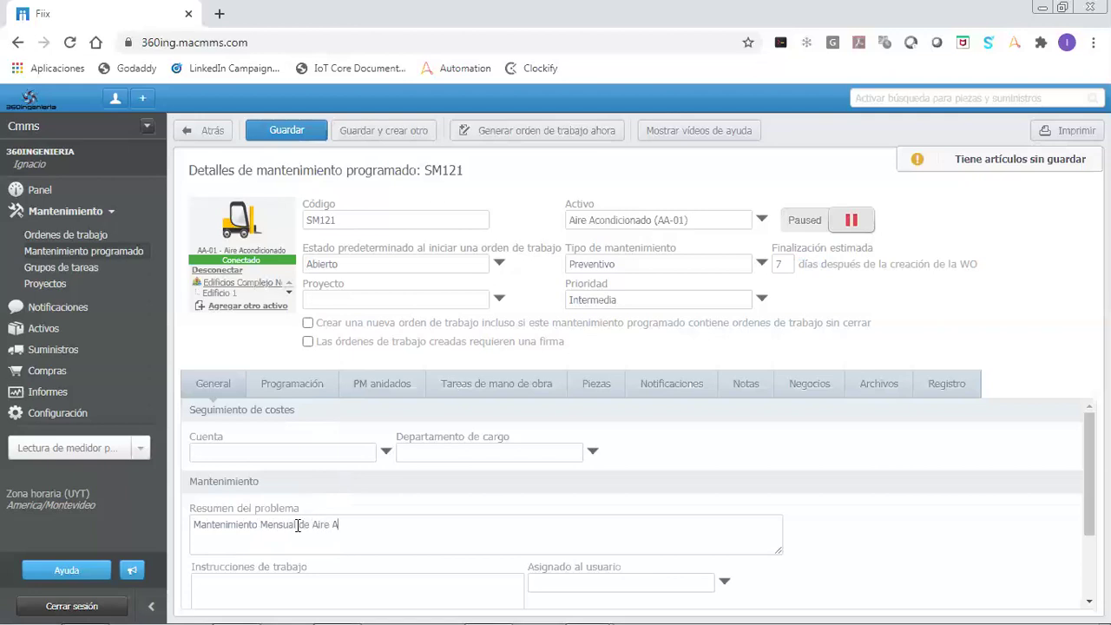
type("dicionado")
left_click(289, 132)
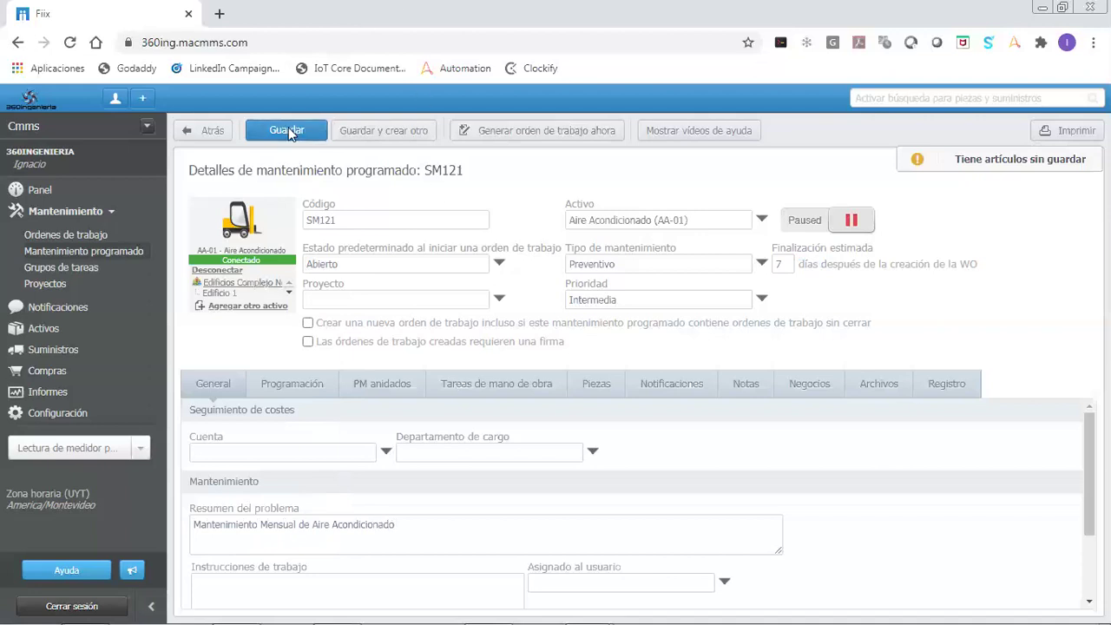
Add the Preventivo Mensual de Aire Acondicionado task group to the maintenance's labour tasks, searching the groups for "Aire".
left_click(489, 388)
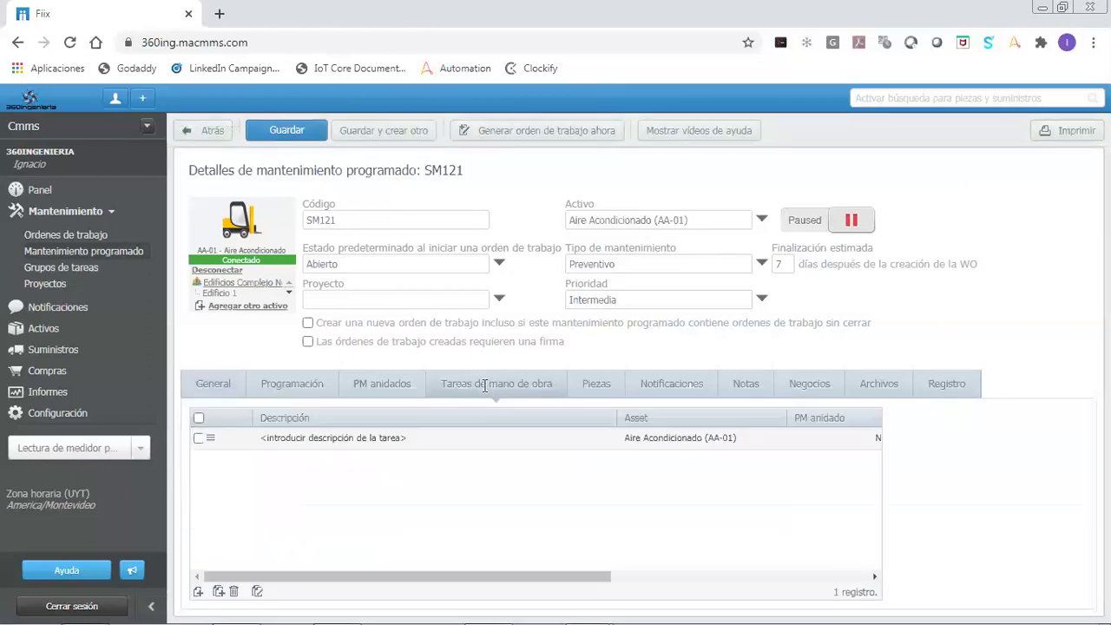
left_click(220, 591)
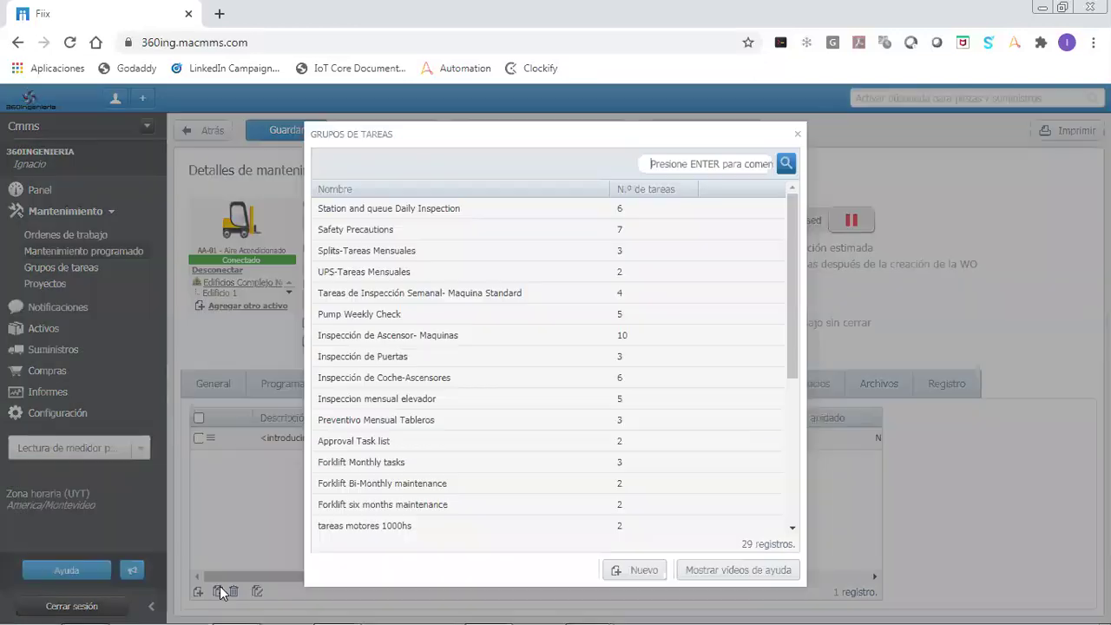
type("Aire")
key("Return")
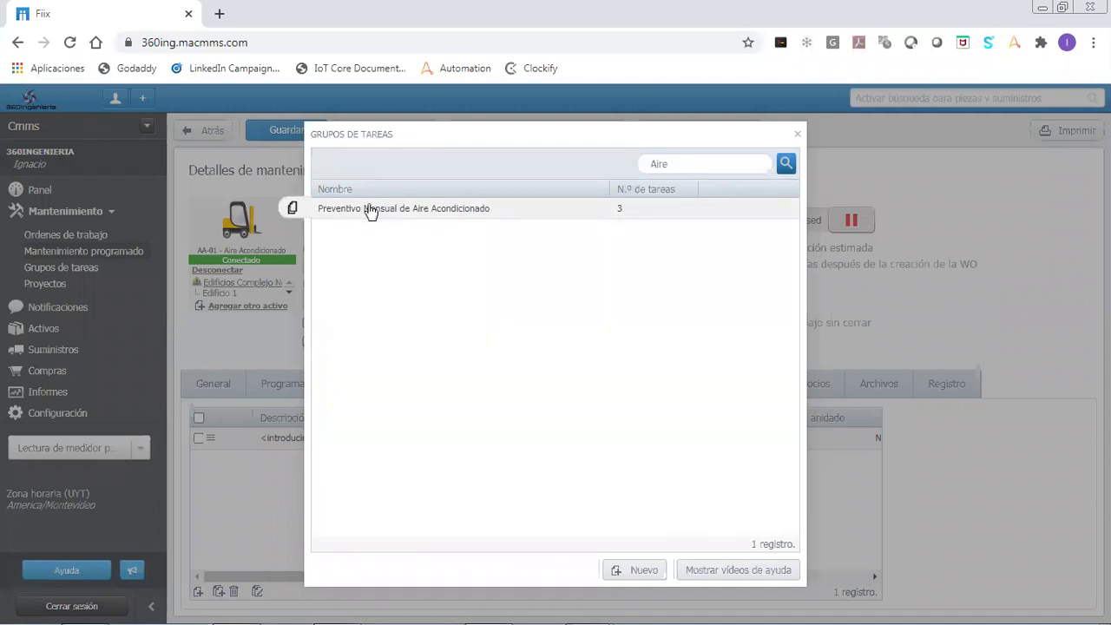
left_click(430, 212)
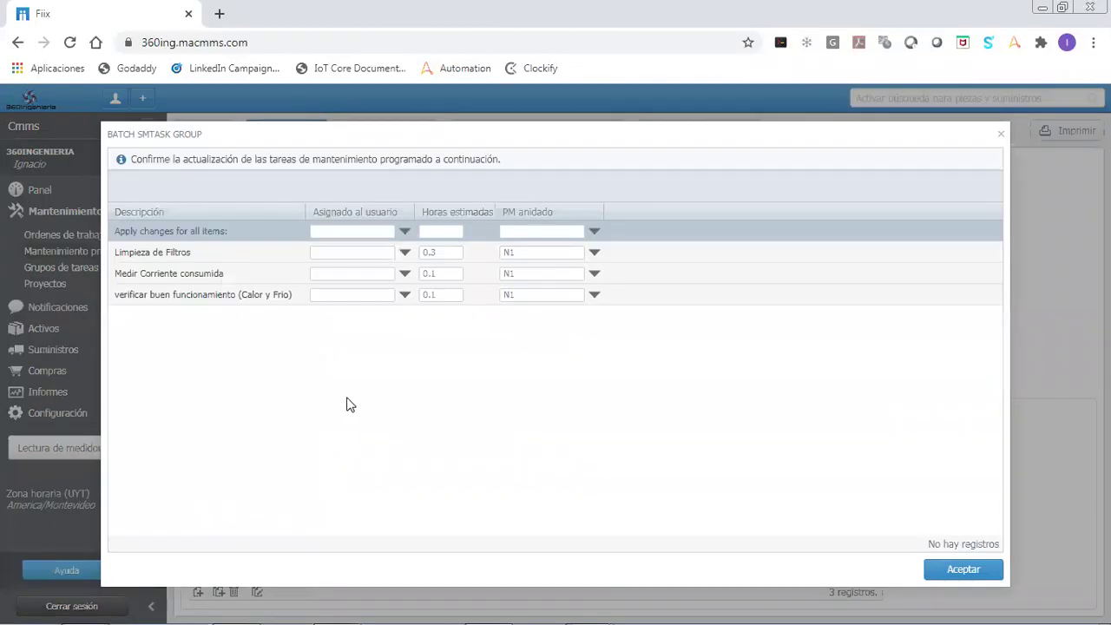
Assign the user linked to the 360Ingenieria business to all tasks of the group and accept the batch update.
left_click(404, 231)
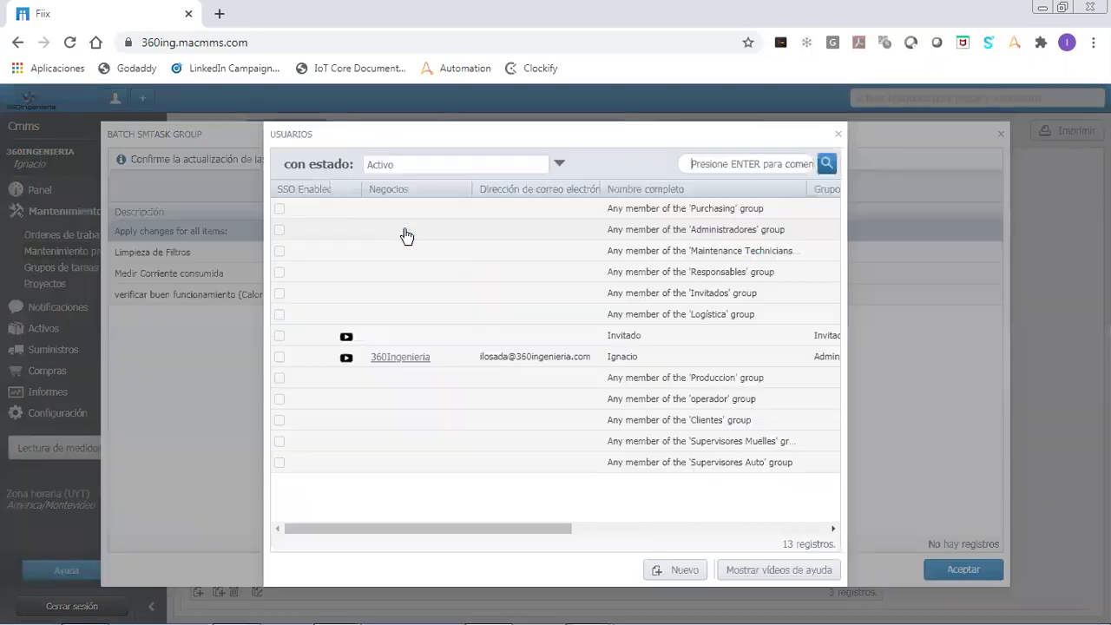
double_click(515, 359)
left_click(955, 569)
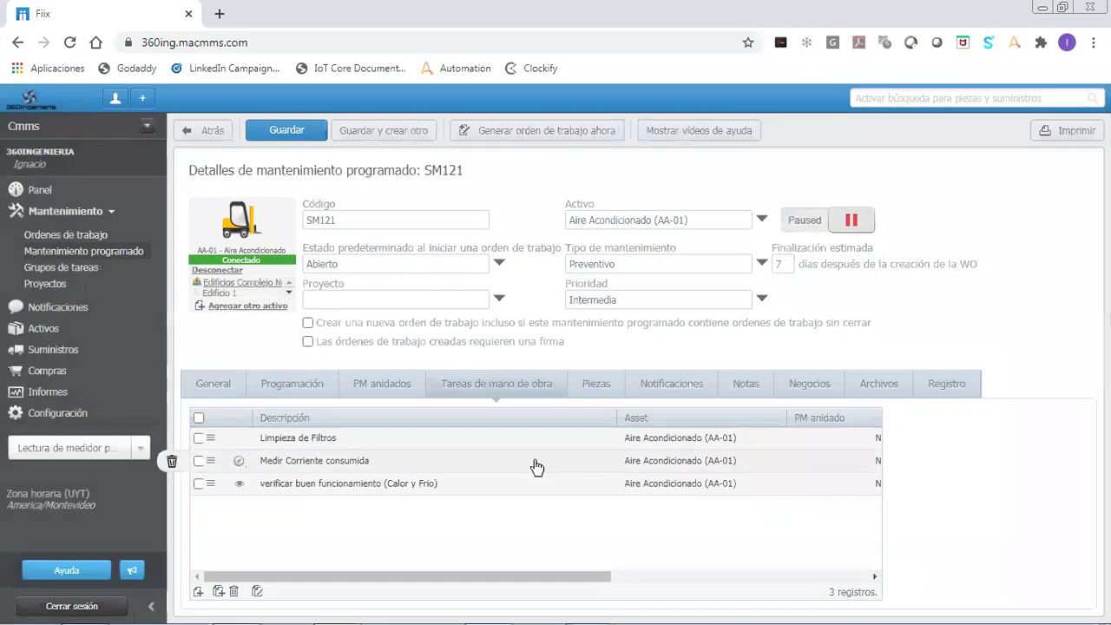
Review the added labour tasks and the work instructions, assigned user and estimated labour in the maintenance's general details.
left_click_drag(354, 574, 297, 601)
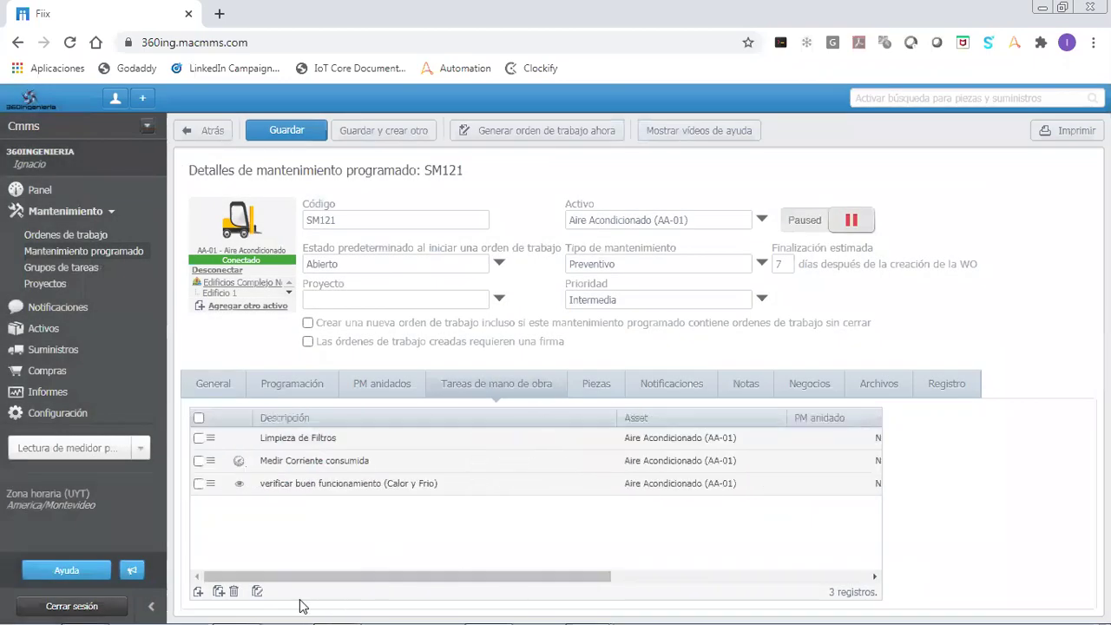
left_click(218, 385)
left_click_drag(1083, 447, 1081, 518)
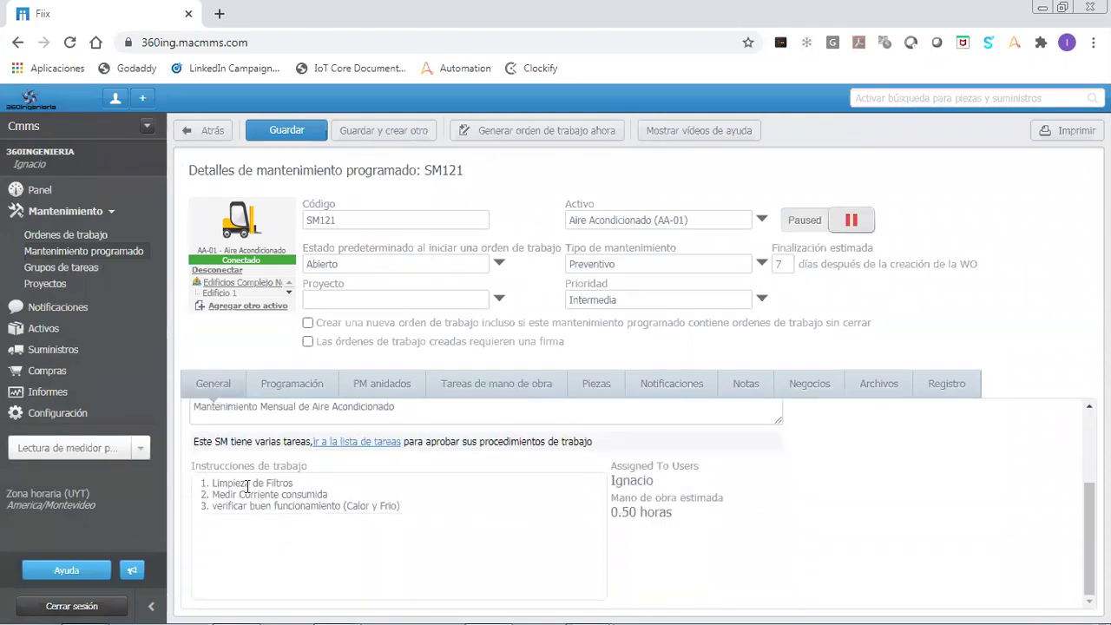
triple_click(280, 496)
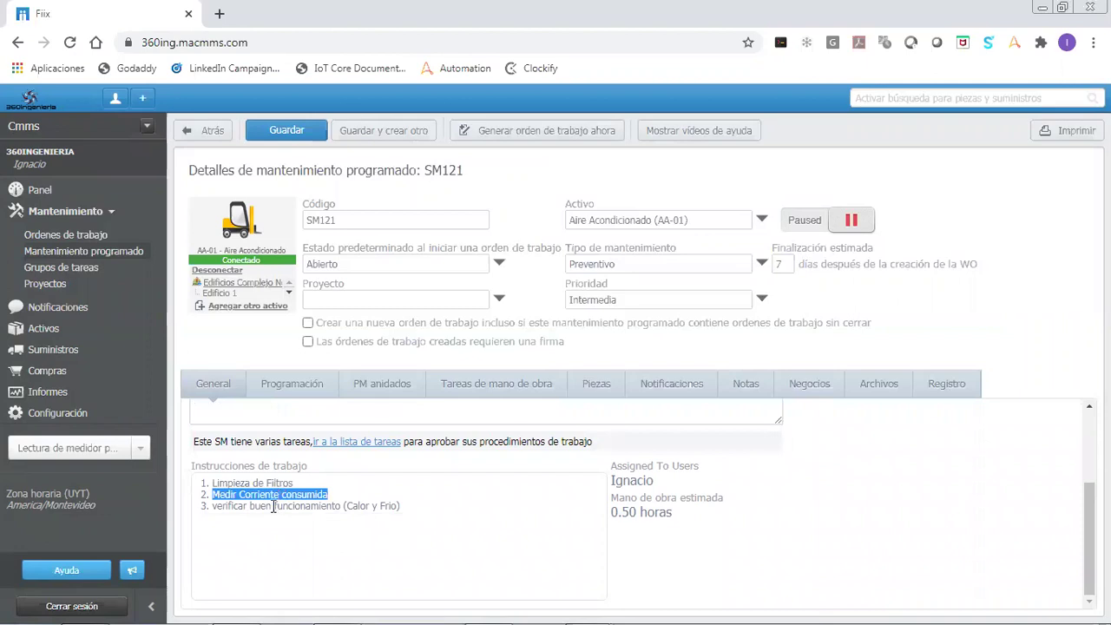
triple_click(273, 506)
left_click(440, 522)
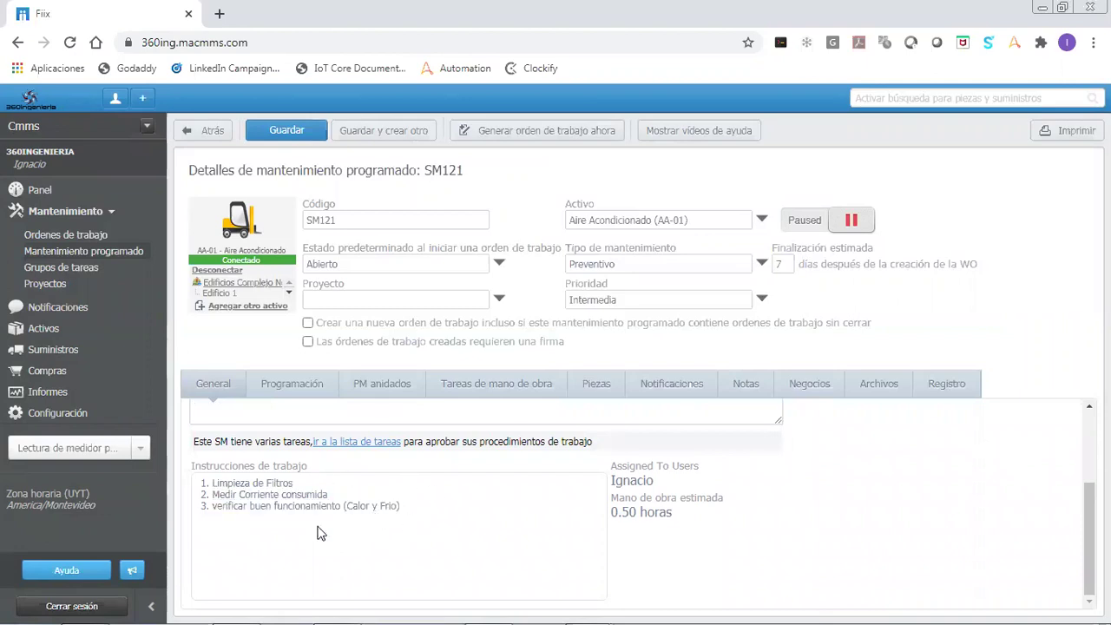
scroll(424, 547, "up", 3)
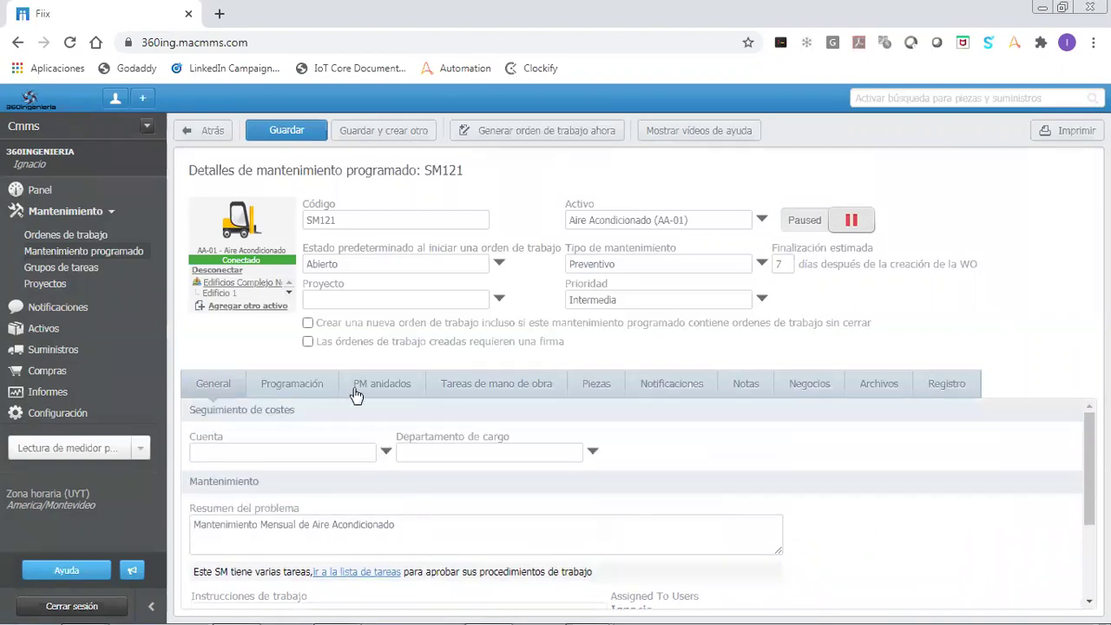
Check the scheduled maintenance's code and the wording of its problem summary.
double_click(331, 219)
left_click(379, 203)
double_click(274, 525)
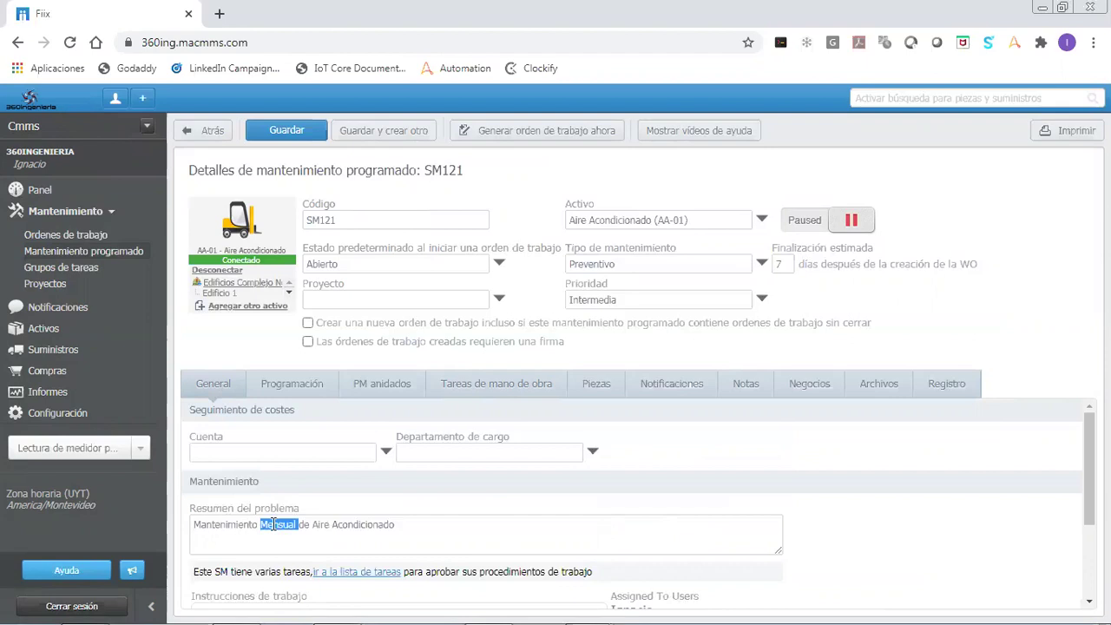
triple_click(274, 524)
left_click(278, 526)
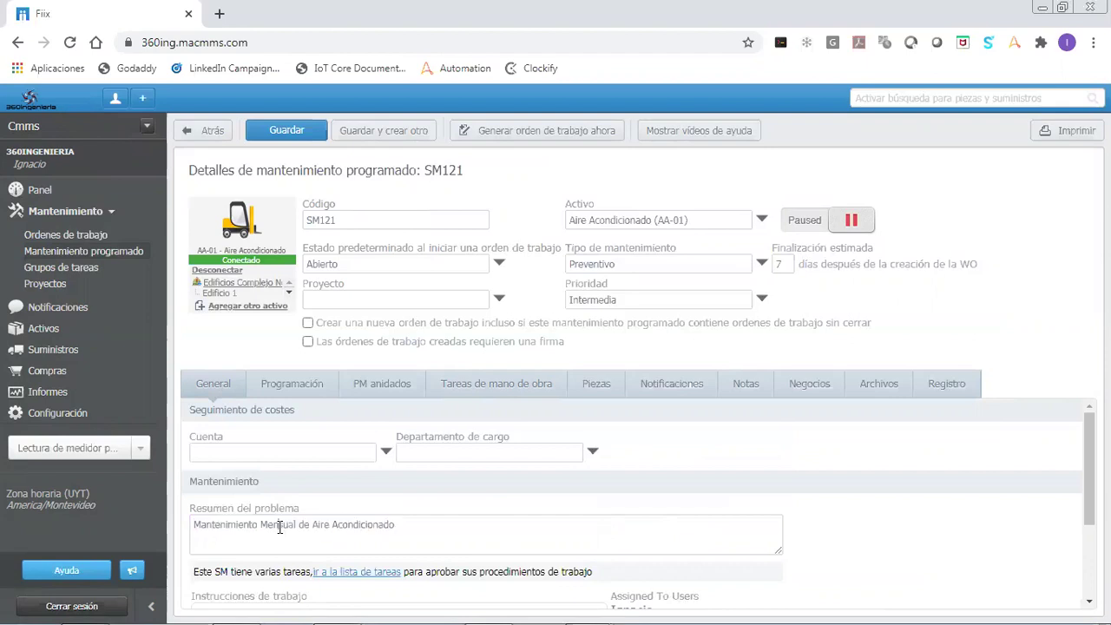
Start a new trigger in the maintenance's scheduling section, with work orders generated by a time schedule.
left_click(299, 386)
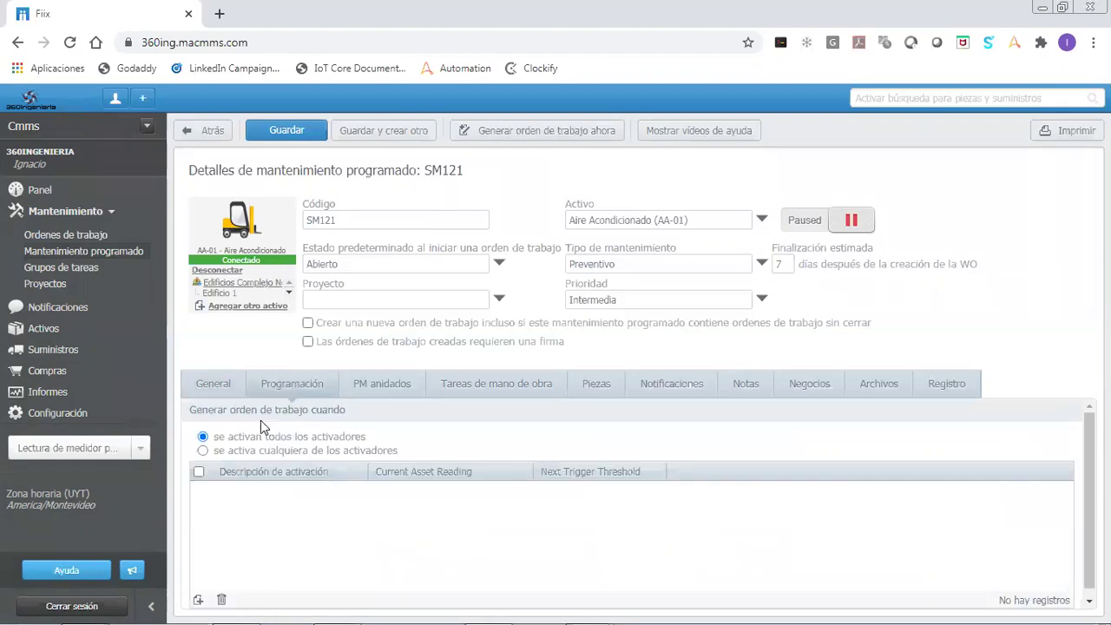
left_click(198, 601)
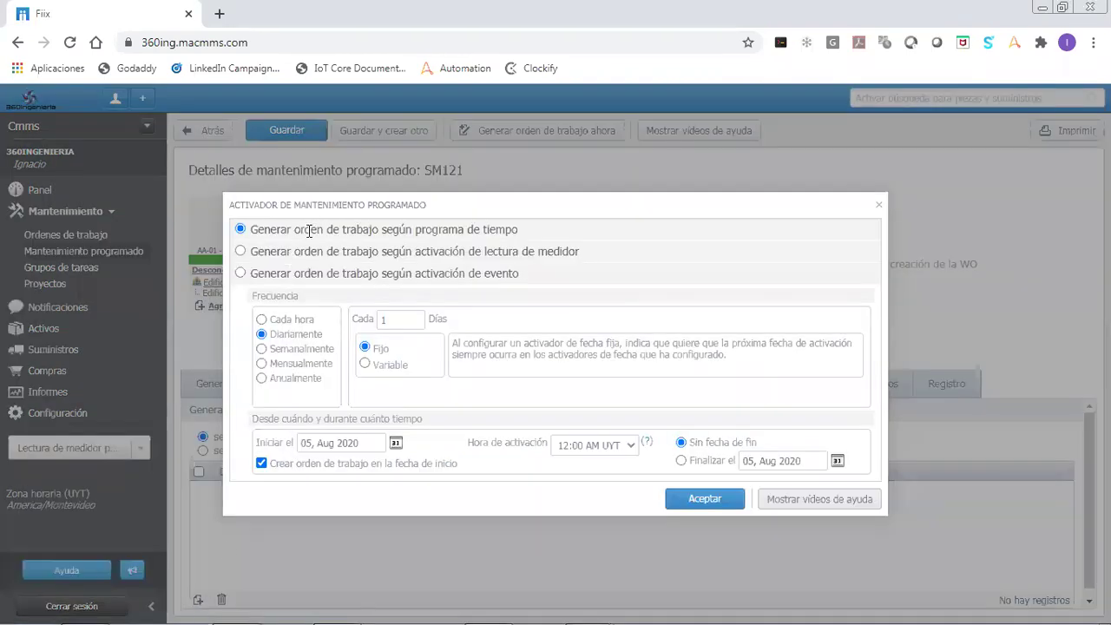
triple_click(343, 229)
left_click_drag(517, 227, 250, 229)
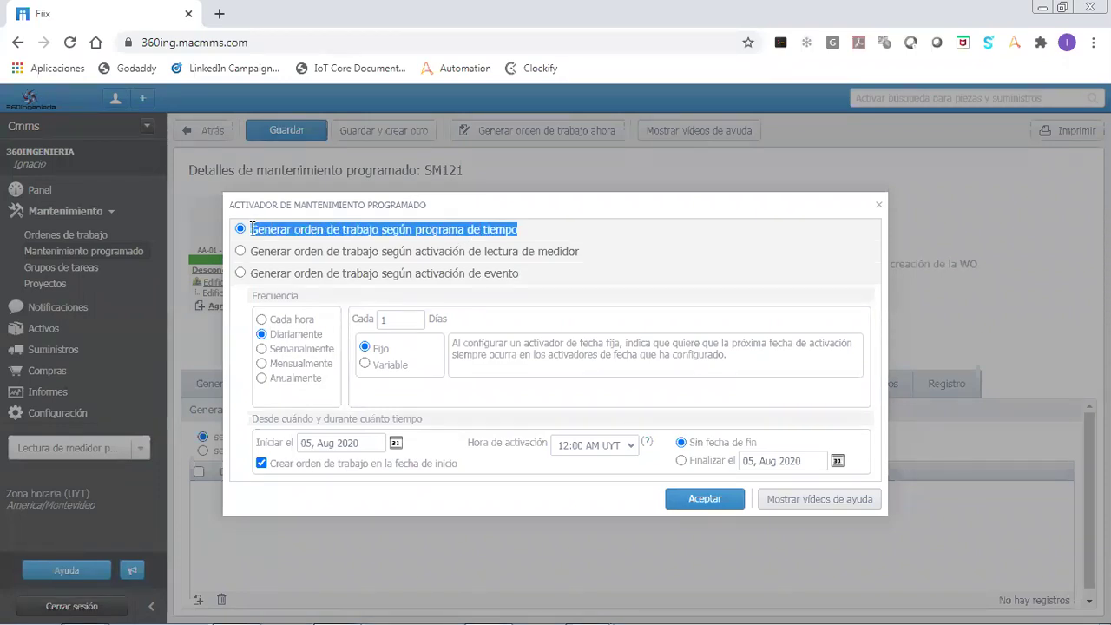
triple_click(444, 231)
Try a meter-reading trigger that generates a work order when Presion PSI (PSI) is below a threshold.
left_click(241, 251)
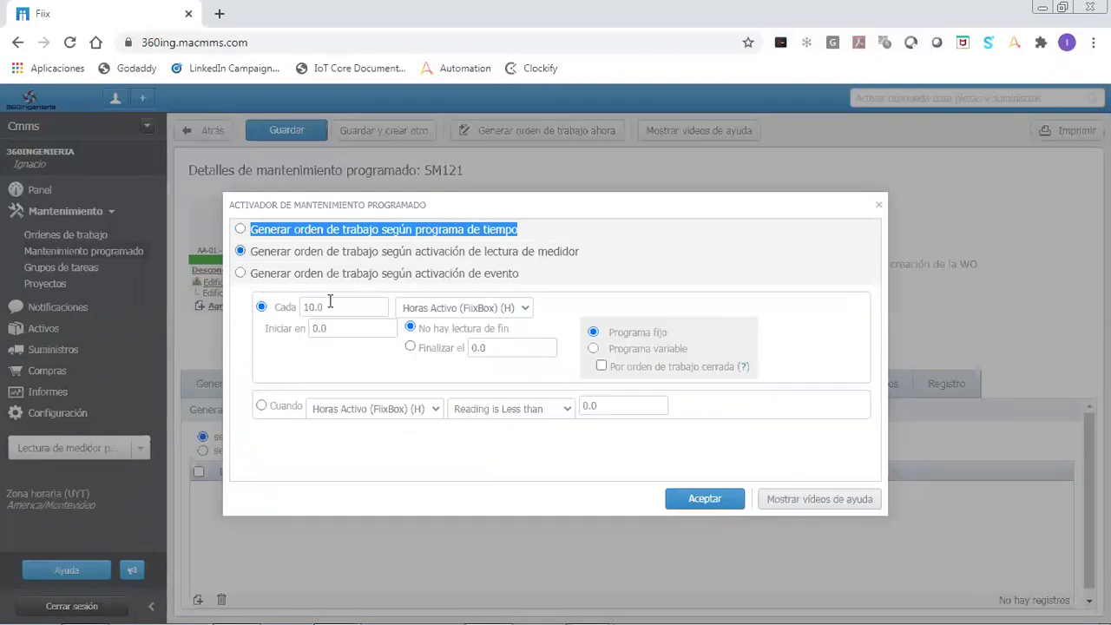
left_click(261, 405)
left_click(400, 408)
scroll(404, 367, "down", 2)
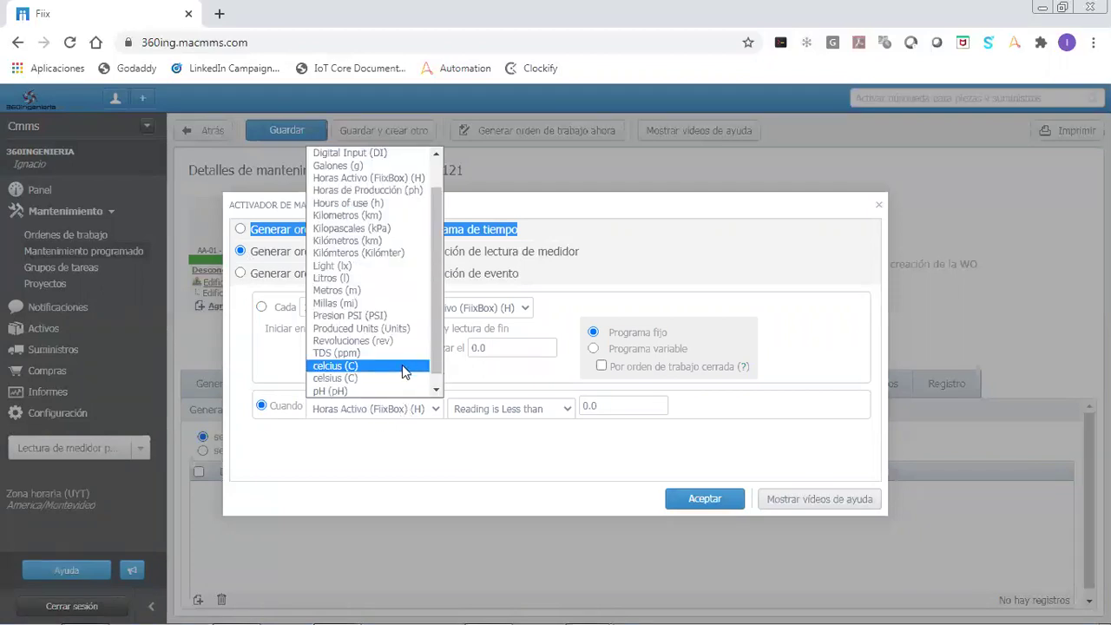
scroll(373, 260, "down", 1)
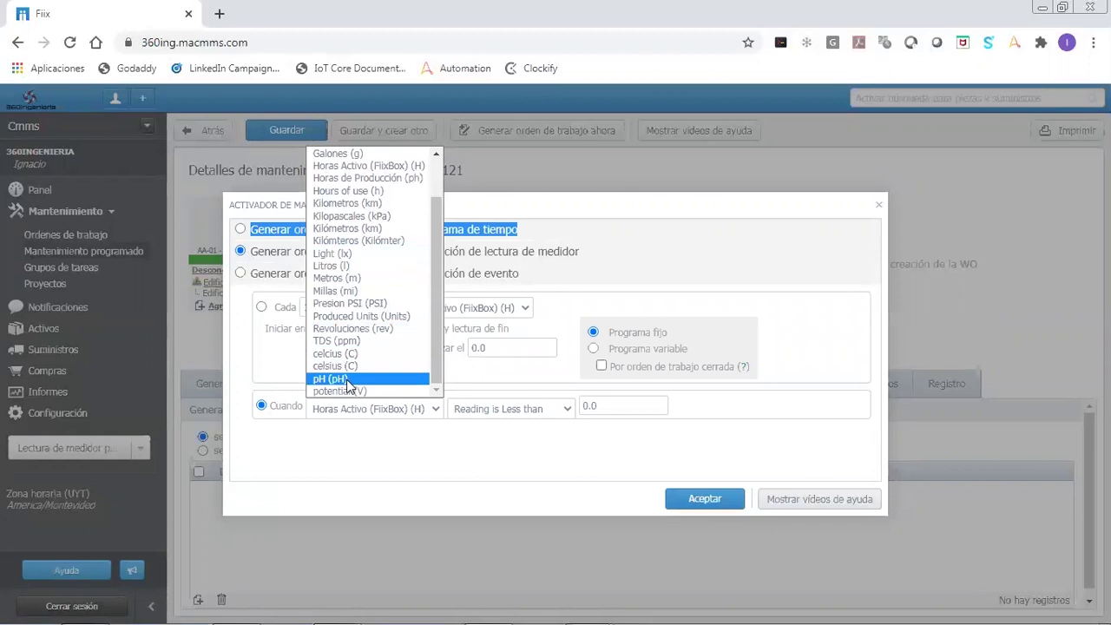
left_click(361, 302)
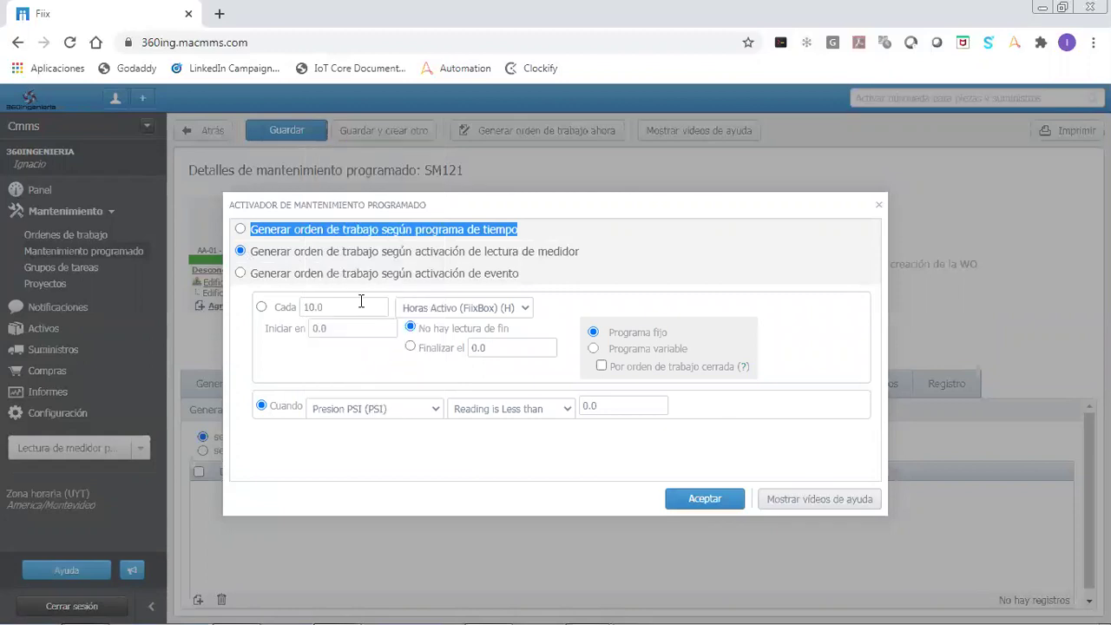
left_click(530, 409)
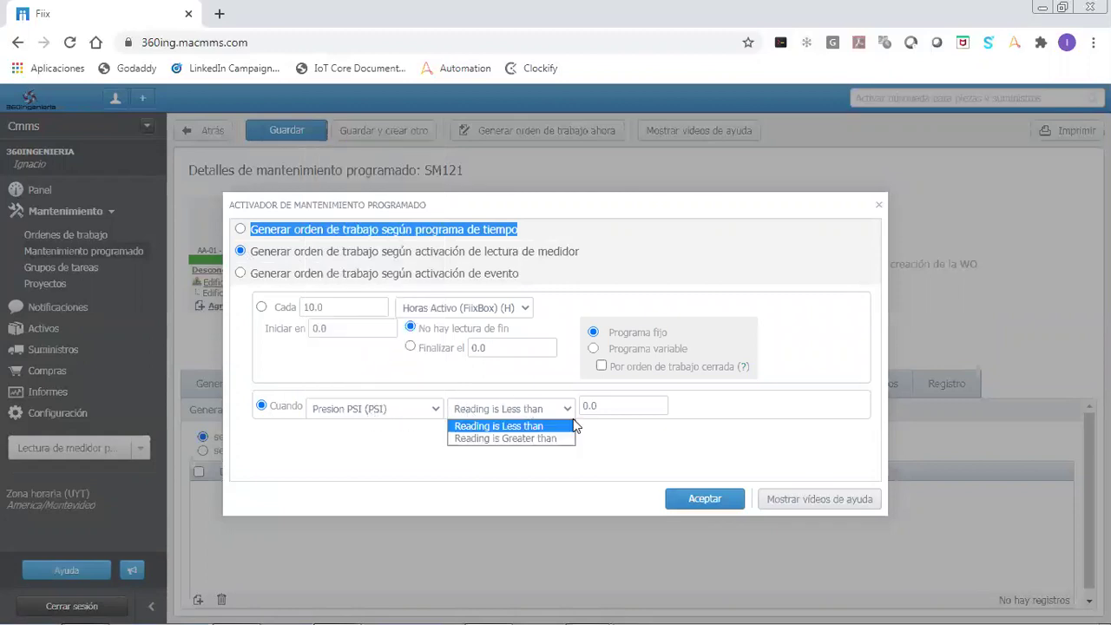
left_click(590, 405)
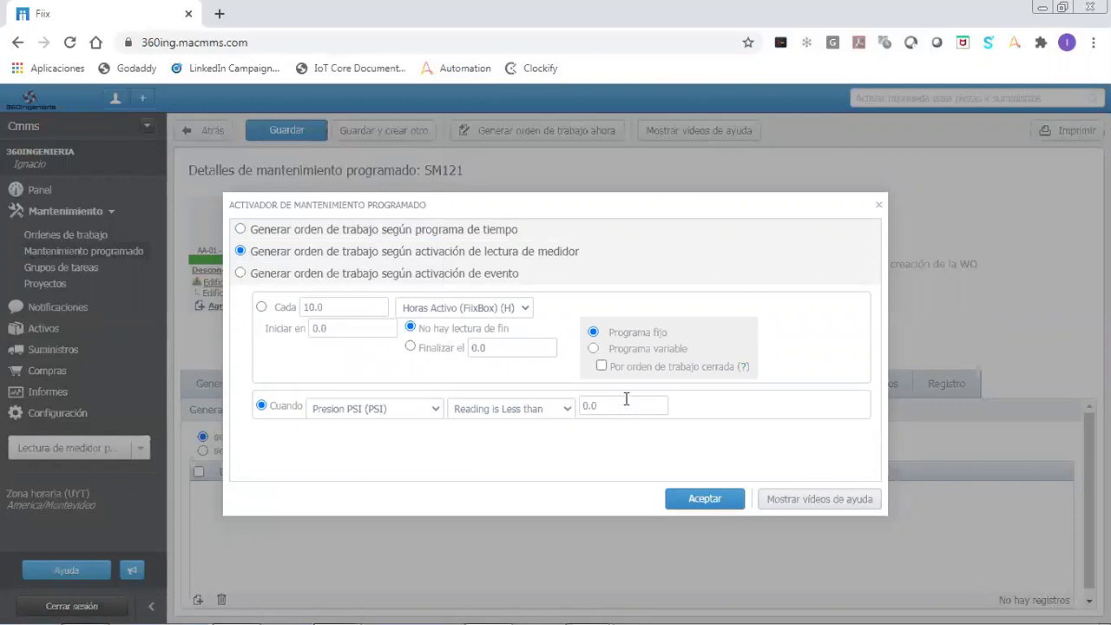
Set the trigger to a monthly time schedule on day 1 of every 1 month, keeping the date fixed (Fijo).
double_click(301, 230)
left_click(240, 229)
double_click(368, 230)
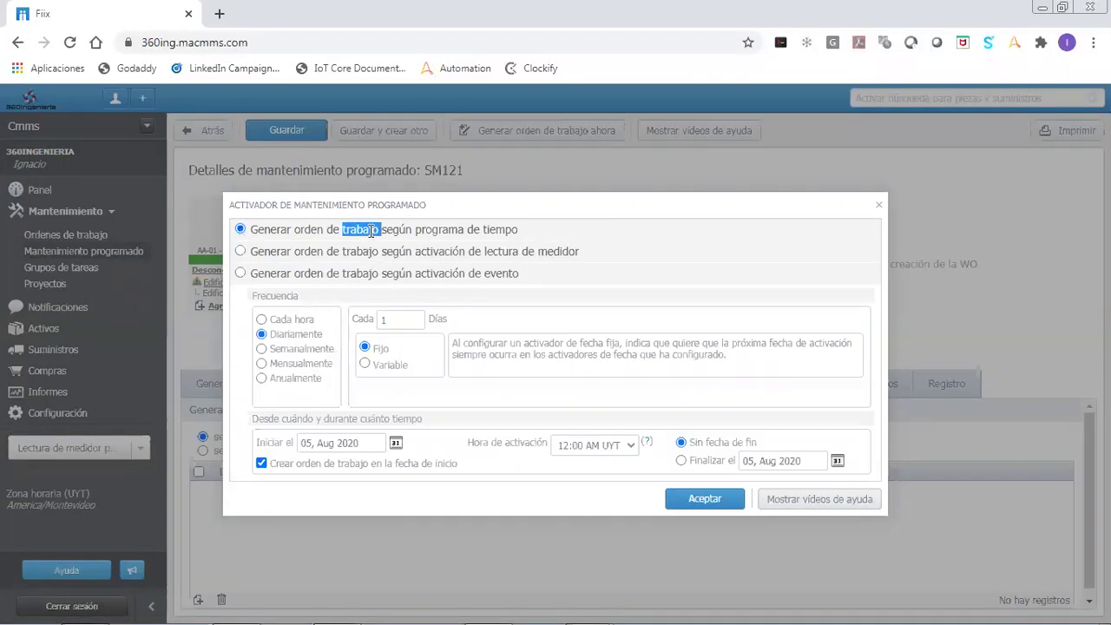
left_click(261, 362)
double_click(393, 317)
type("1")
key("Tab")
type("1")
double_click(379, 364)
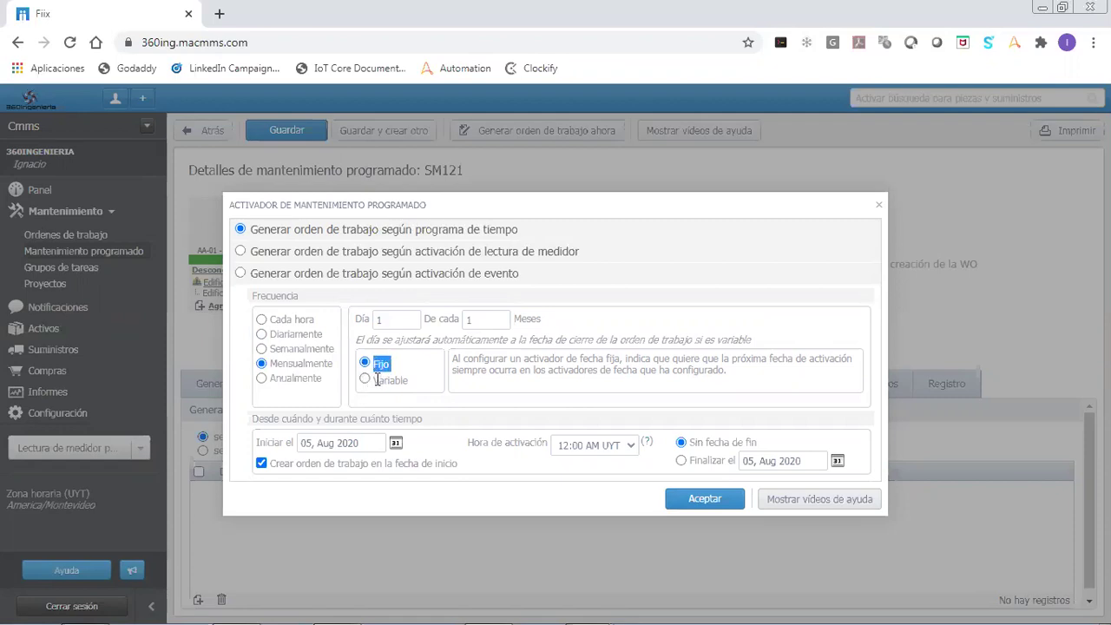
left_click(395, 365)
Turn off work order creation on the start date, accept the trigger and switch the scheduled maintenance to Running.
left_click(301, 443)
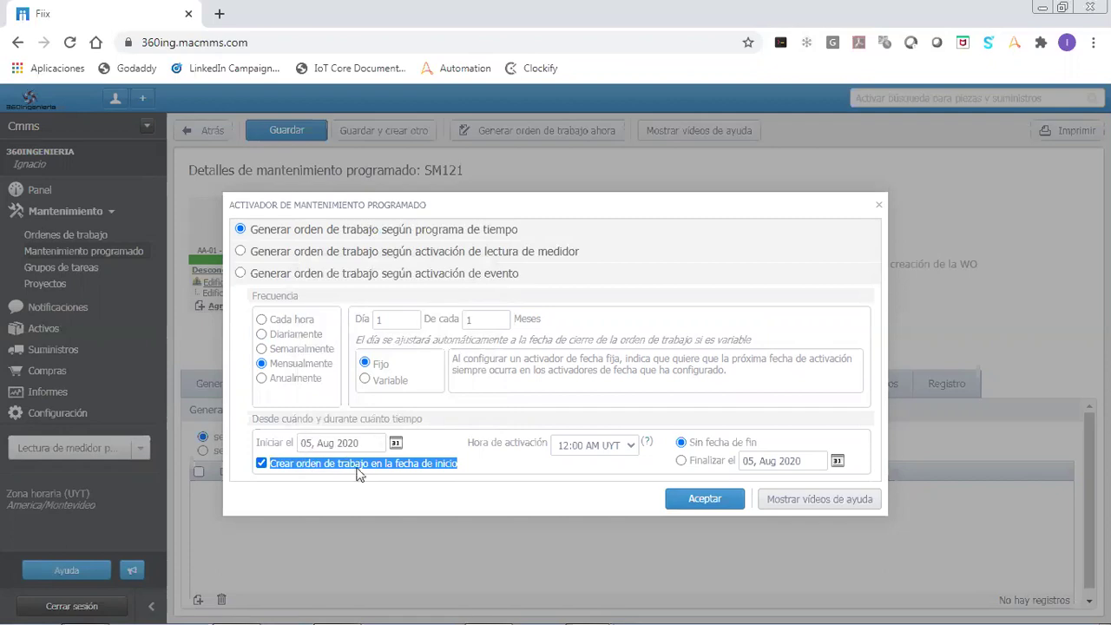
left_click(261, 464)
left_click(697, 500)
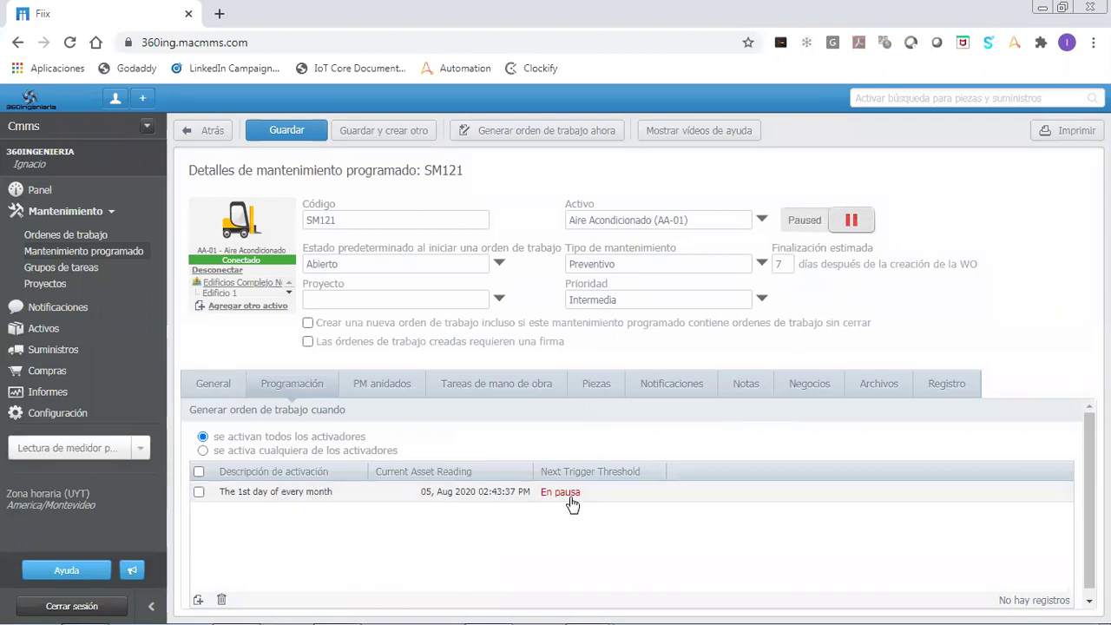
left_click(848, 222)
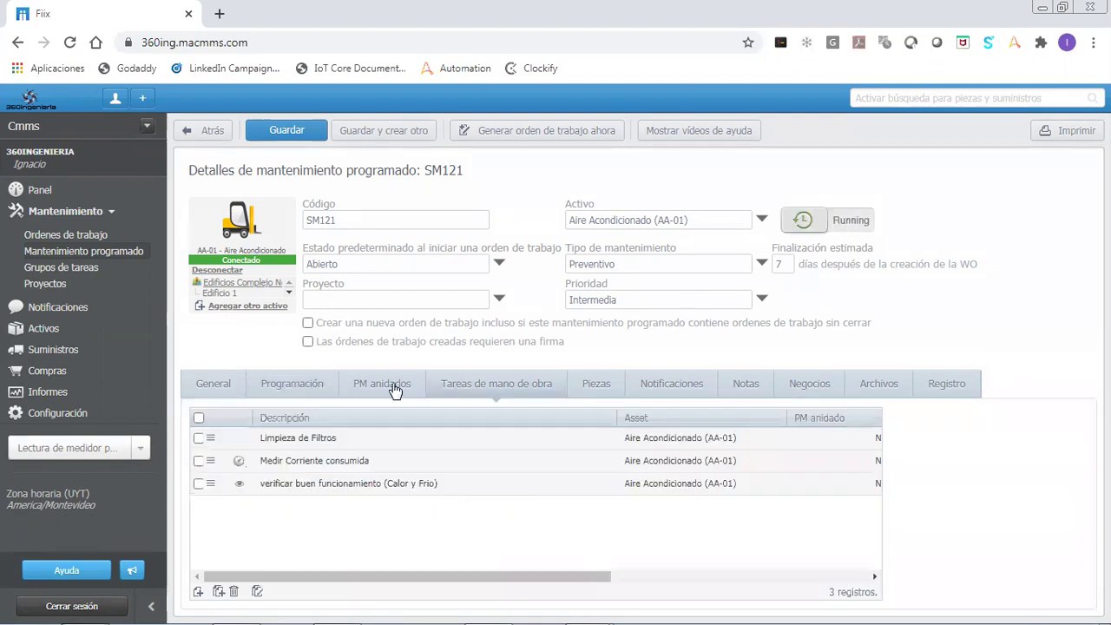
Review the maintenance's general details, work instructions, trigger schedule and default status for its work orders.
left_click(218, 393)
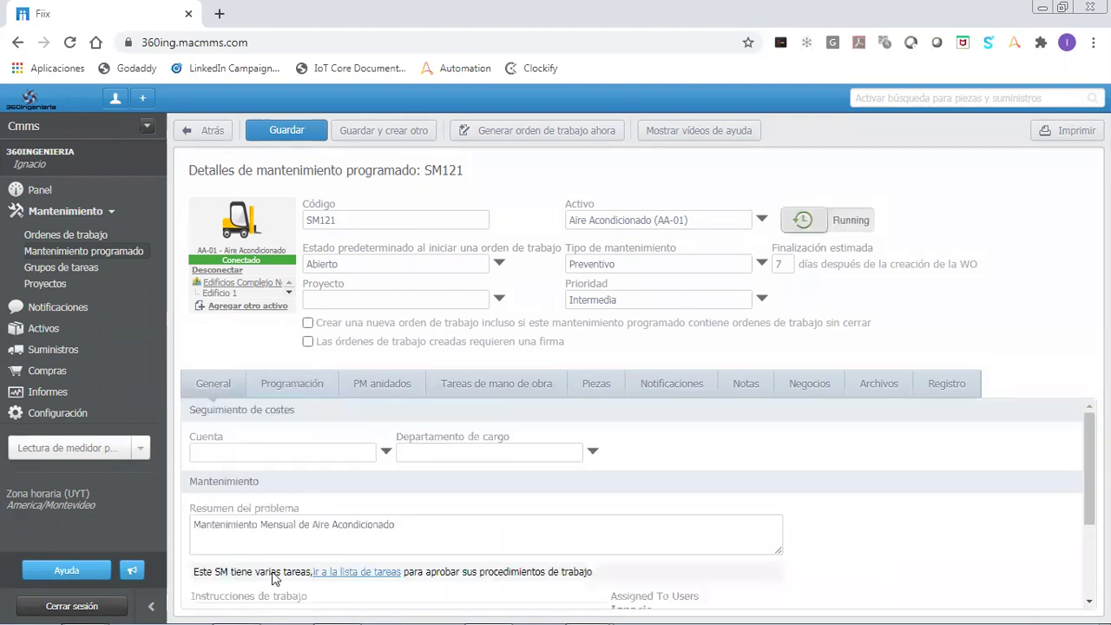
scroll(287, 565, "down", 3)
scroll(311, 502, "up", 3)
left_click(308, 385)
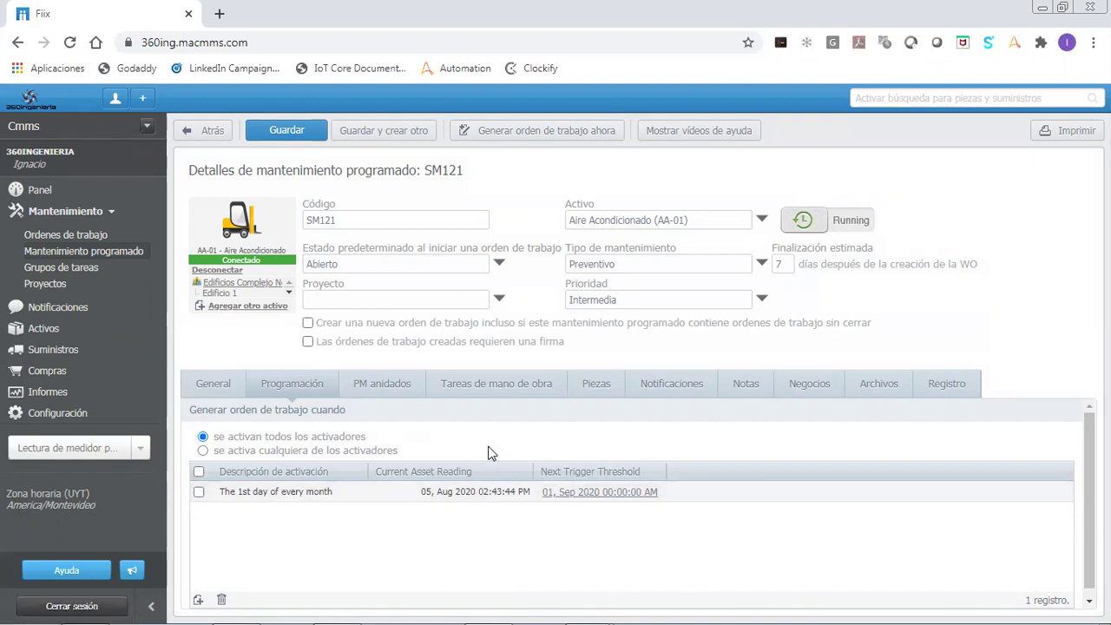
left_click(214, 388)
scroll(302, 521, "down", 2)
scroll(302, 522, "up", 3)
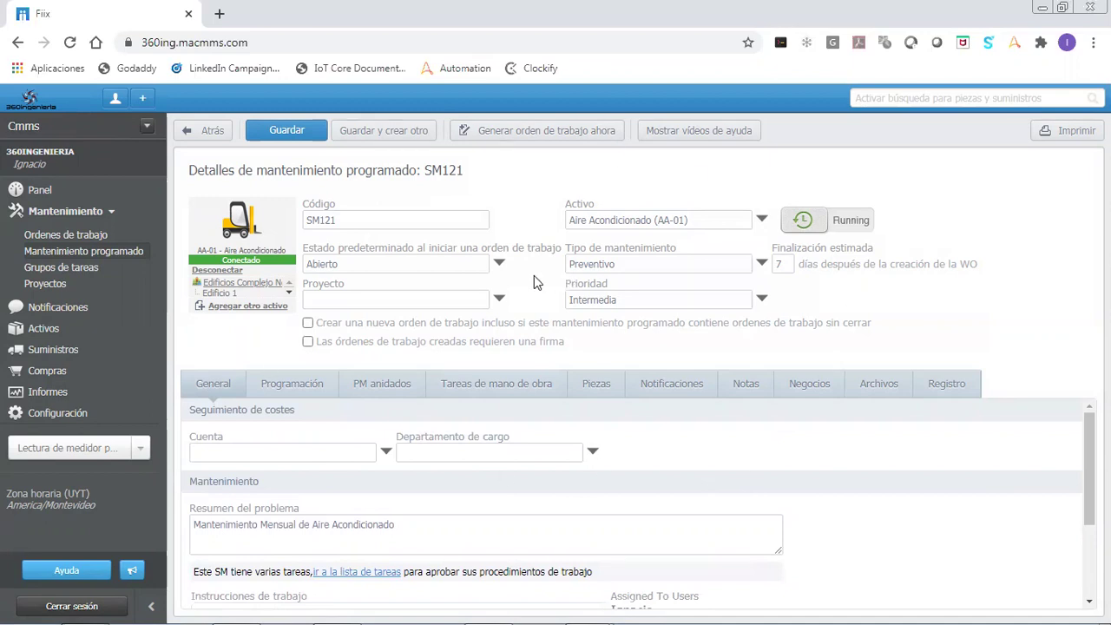
double_click(345, 259)
triple_click(368, 249)
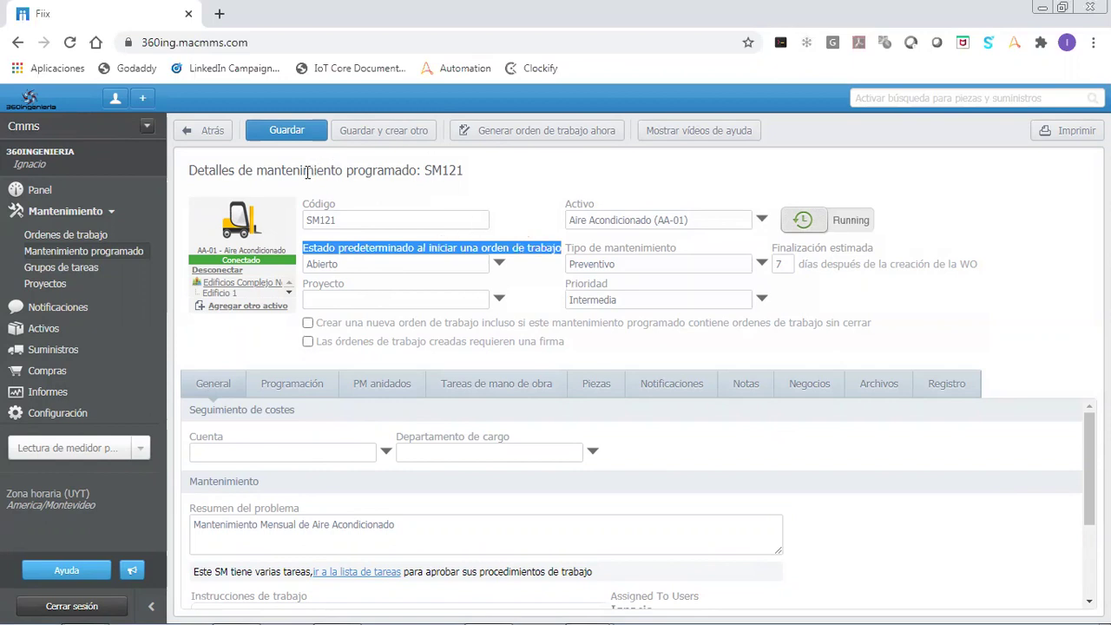
Start a copy of the Aire Acondicionado asset in Edificio 1's Hall de acceso and name it Aire Acondicionado 2.
left_click(44, 329)
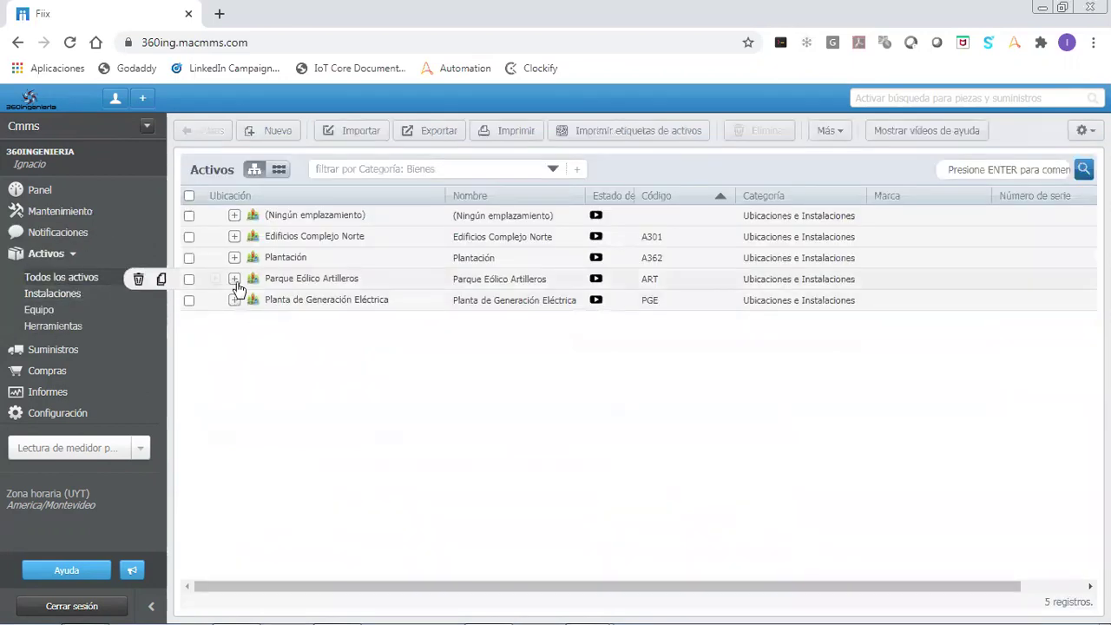
left_click(234, 238)
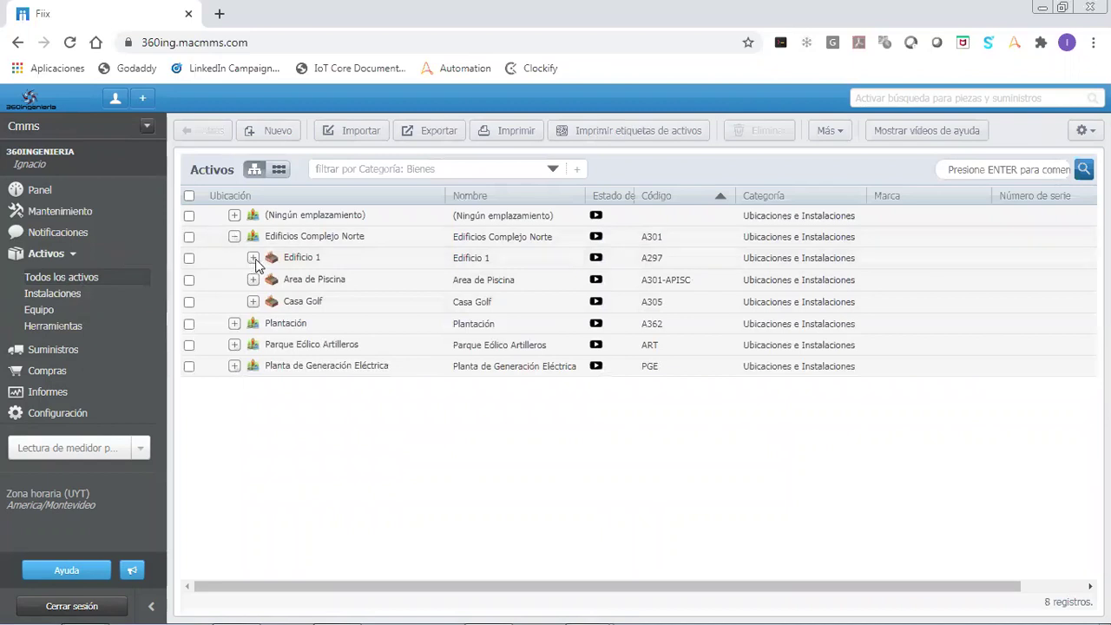
left_click(252, 259)
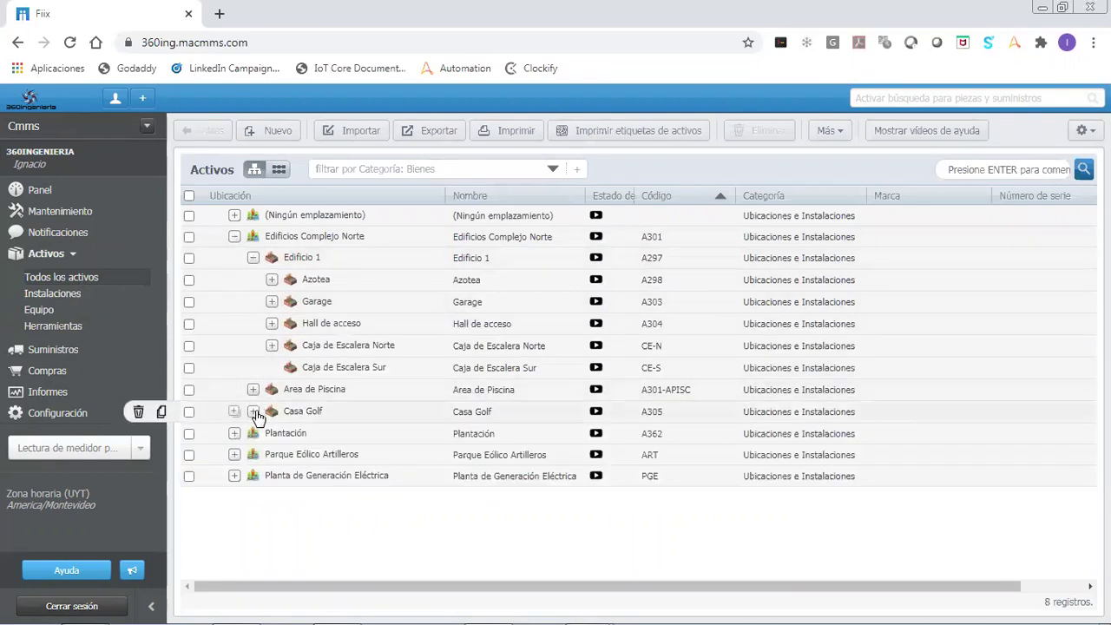
left_click(271, 323)
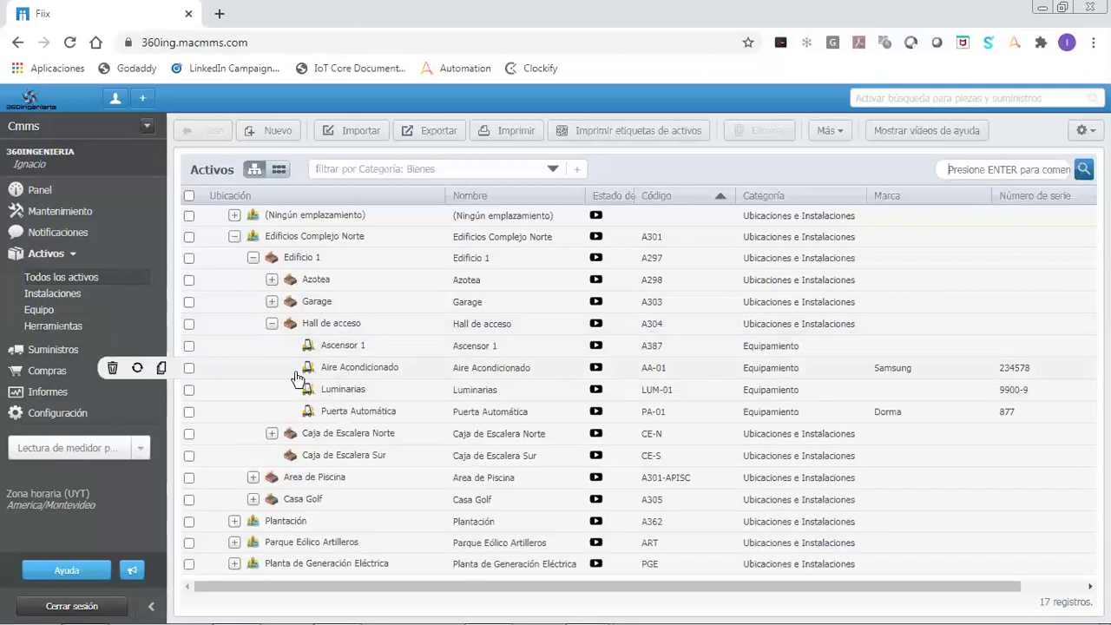
left_click(164, 365)
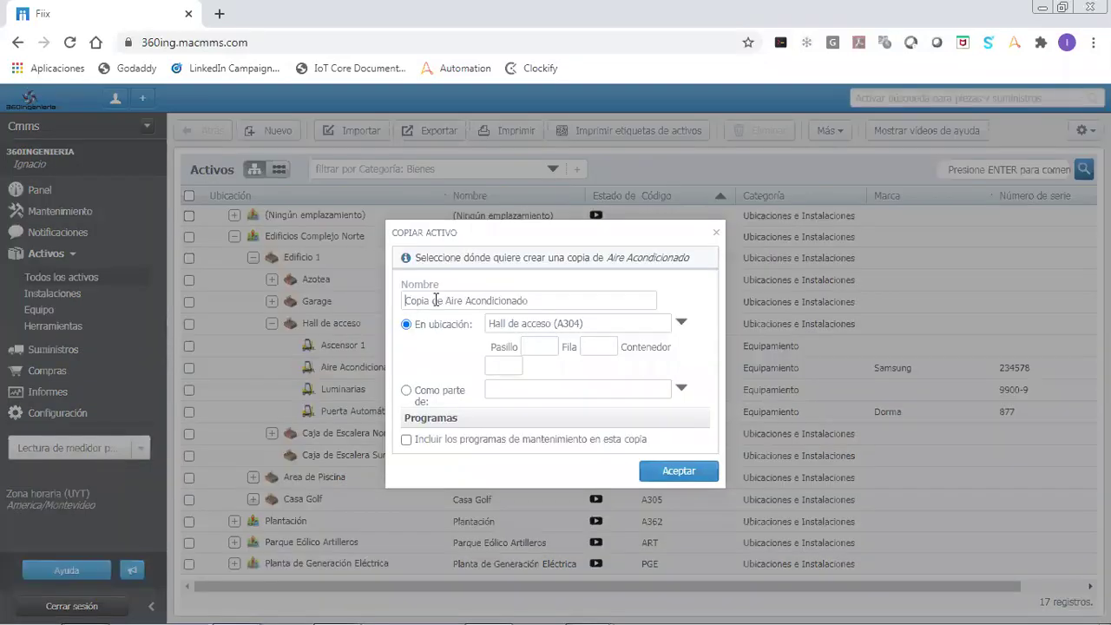
left_click_drag(445, 298, 392, 321)
key("BackSpace")
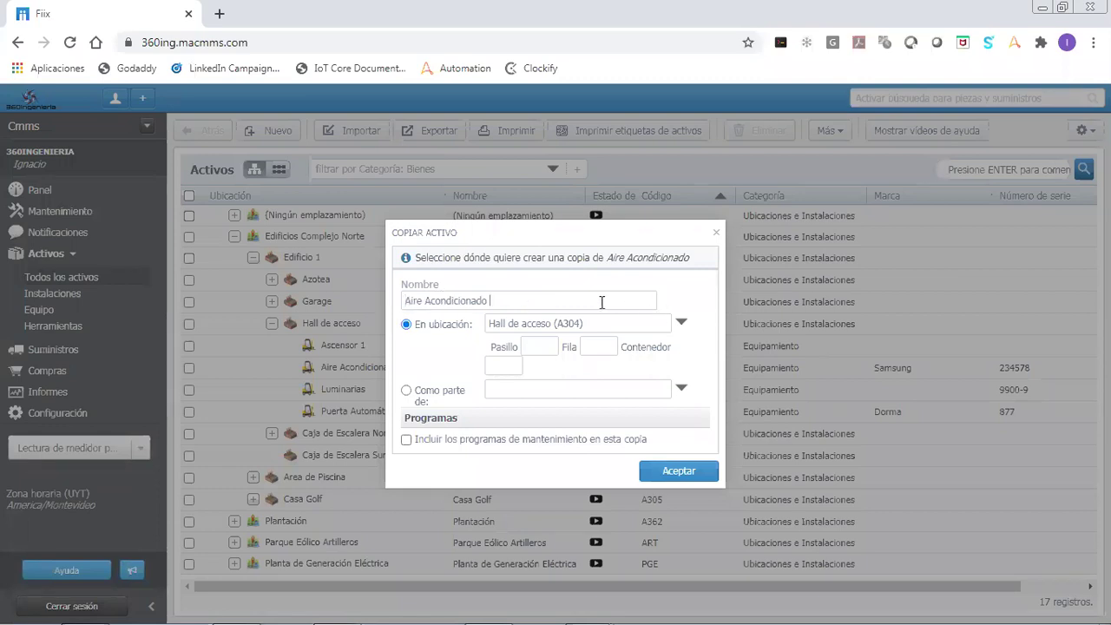
Include the maintenance schedules in the asset copy and create it.
triple_click(419, 441)
left_click_drag(415, 440, 655, 450)
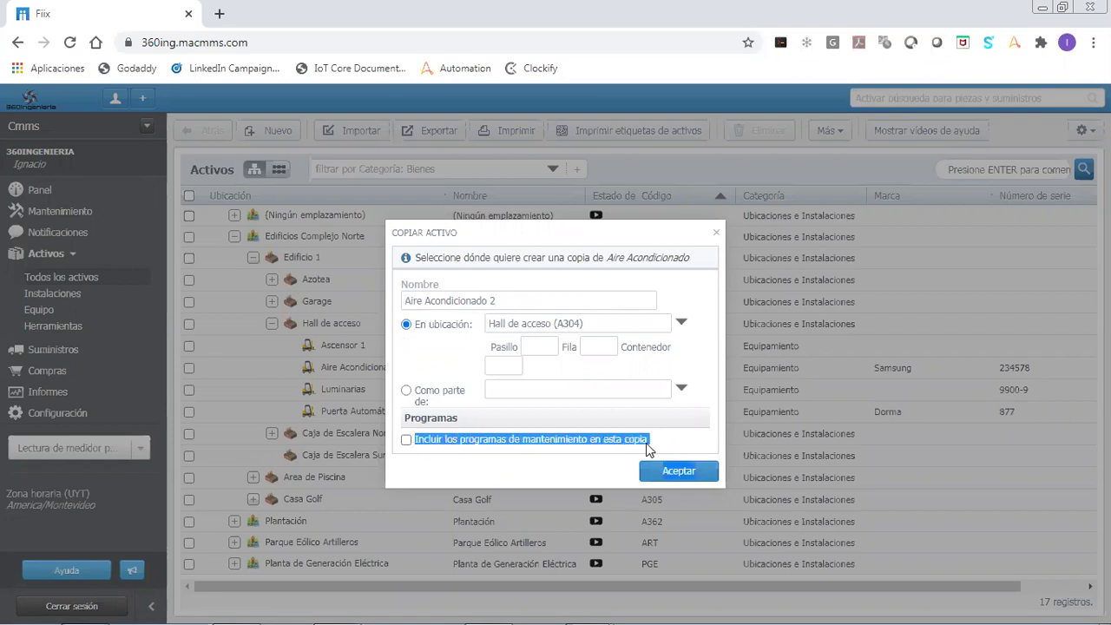
left_click(550, 441)
left_click(407, 441)
left_click(671, 474)
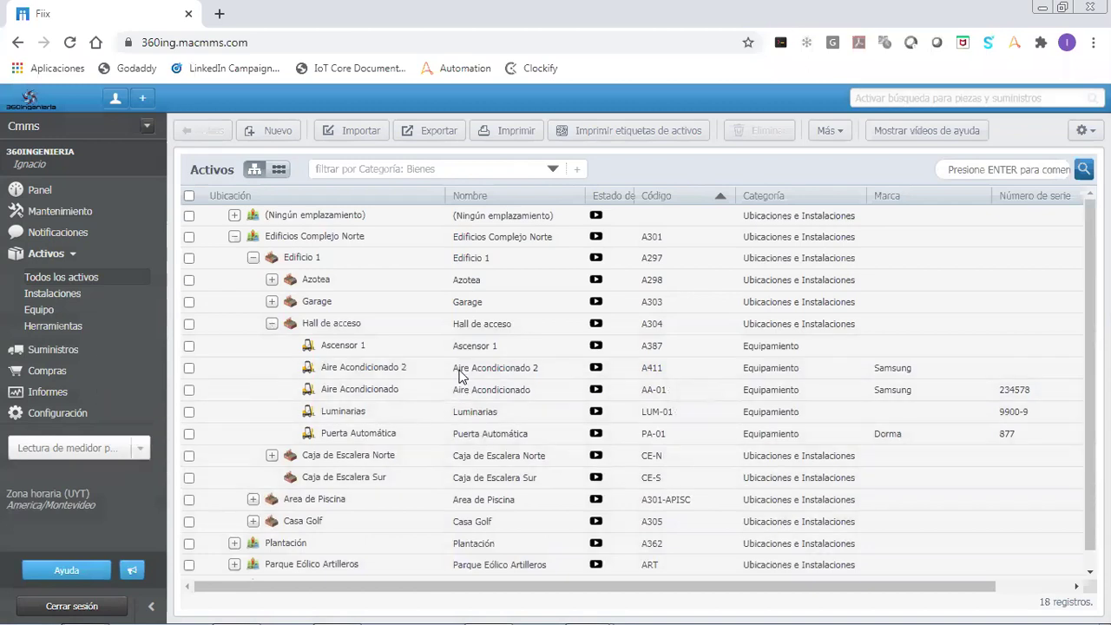
Check the log of Aire Acondicionado 2 for its scheduled maintenance and return to the asset list.
left_click(518, 371)
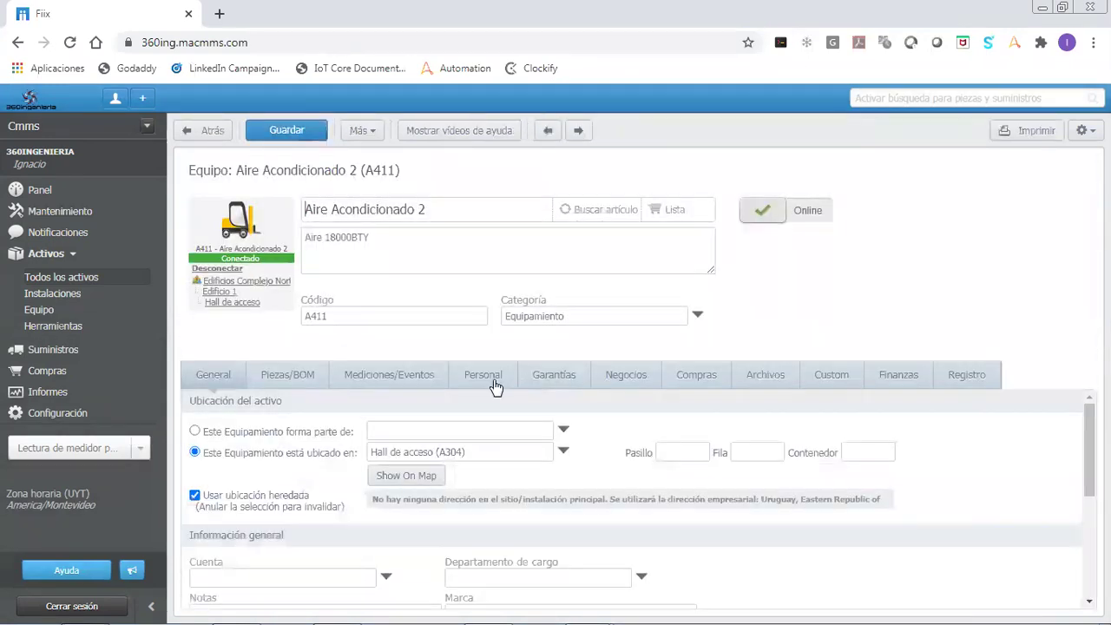
left_click(981, 374)
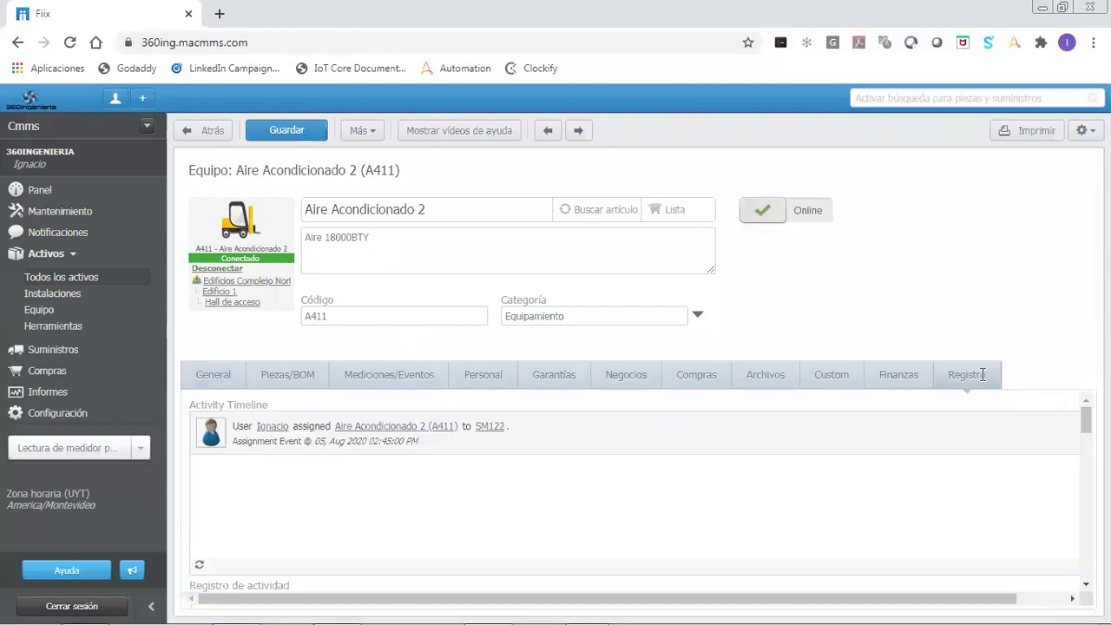
scroll(441, 491, "down", 8)
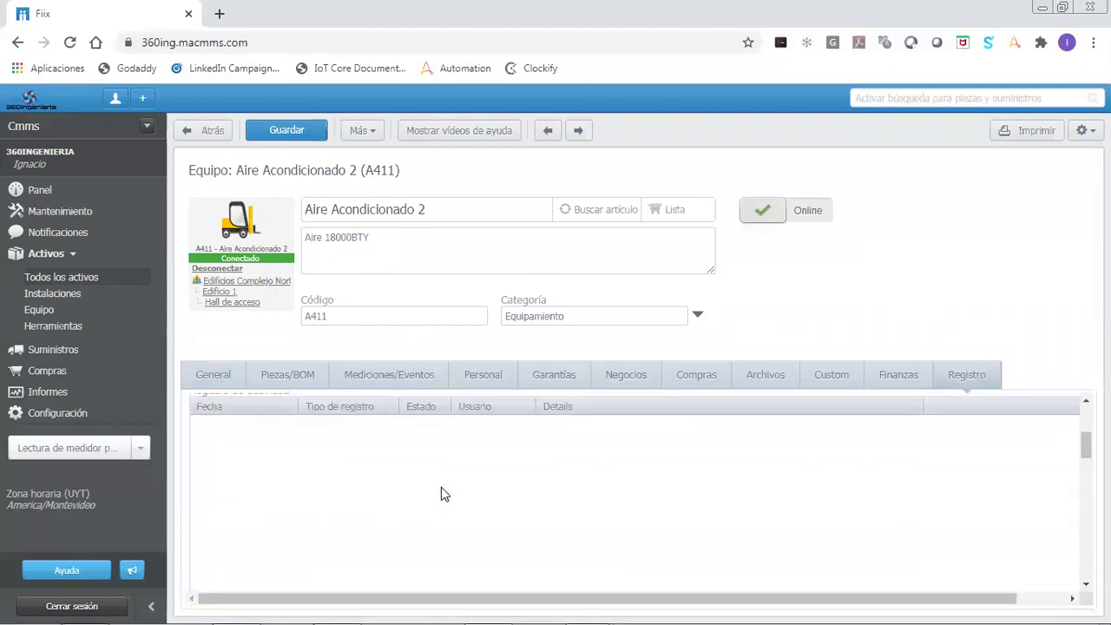
triple_click(280, 440)
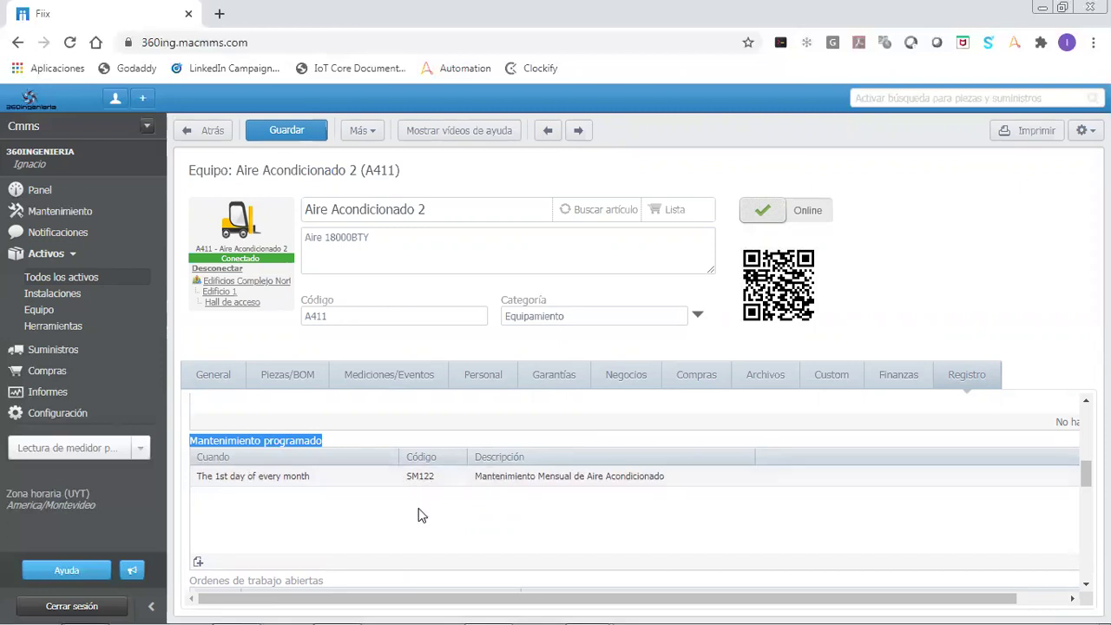
scroll(422, 513, "up", 1)
scroll(422, 513, "down", 1)
scroll(486, 514, "up", 5)
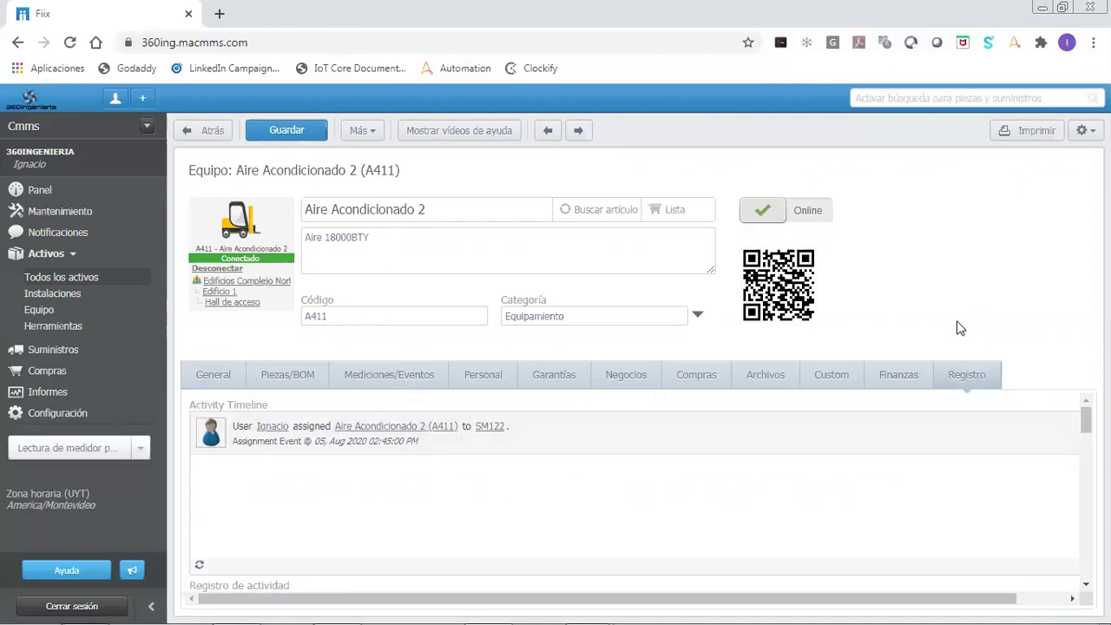
left_click(214, 130)
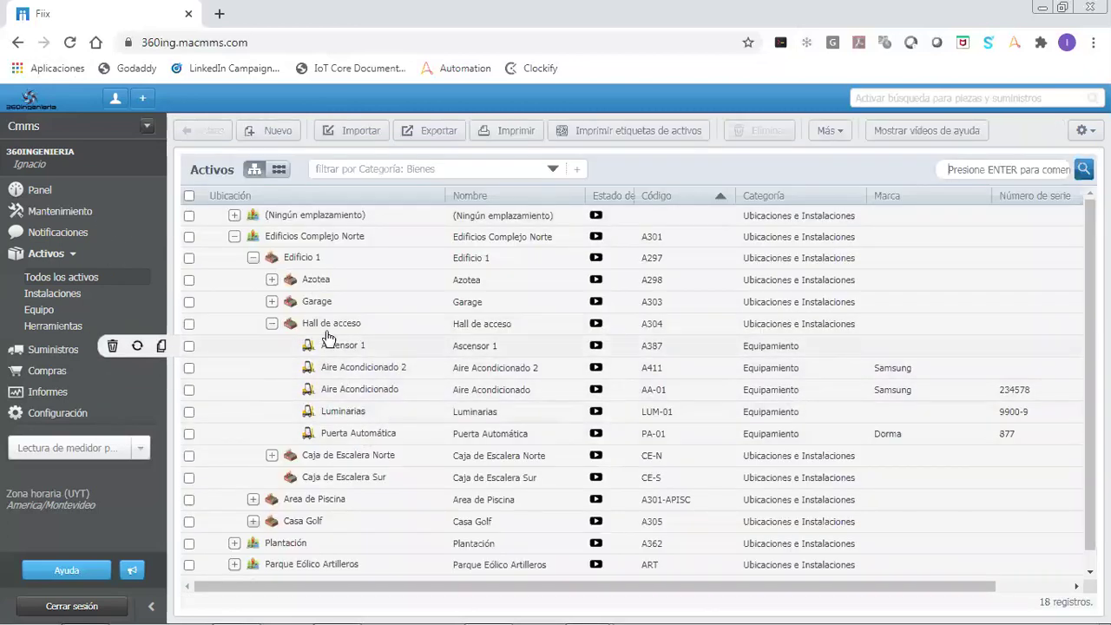
Search the scheduled maintenance list for "Aire".
left_click(78, 212)
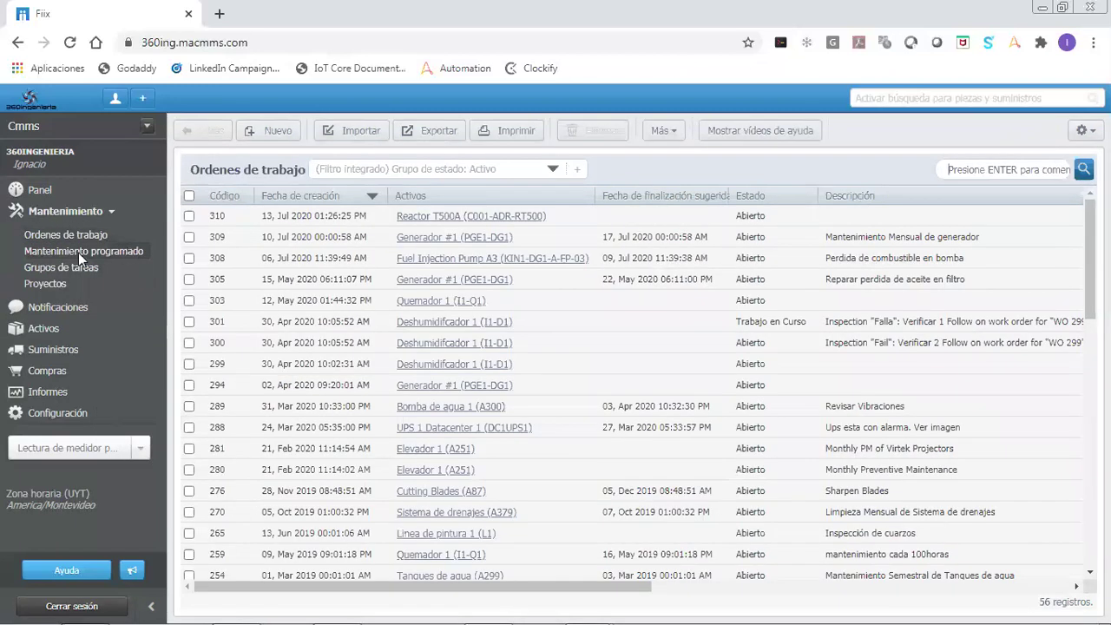
left_click(78, 253)
left_click(1024, 167)
type("Aire")
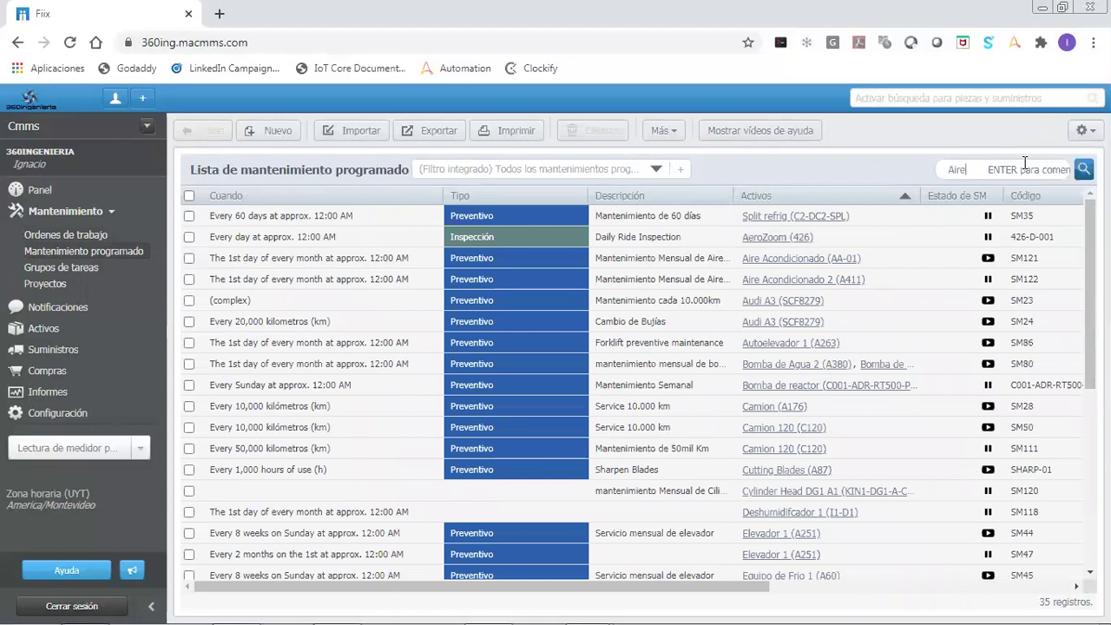
key("Return")
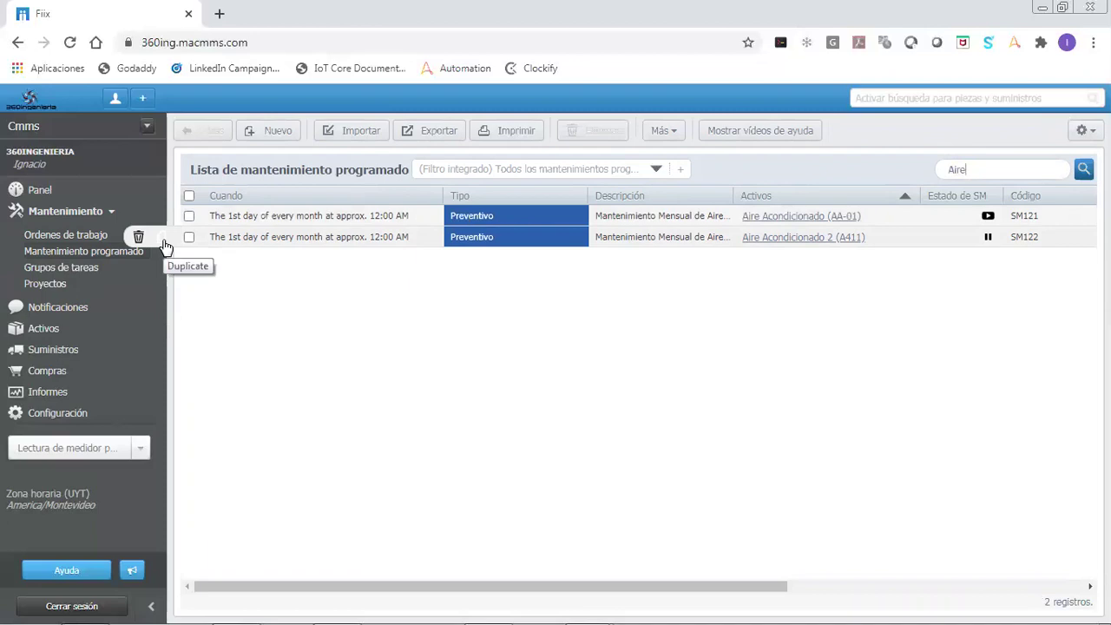
left_click(160, 236)
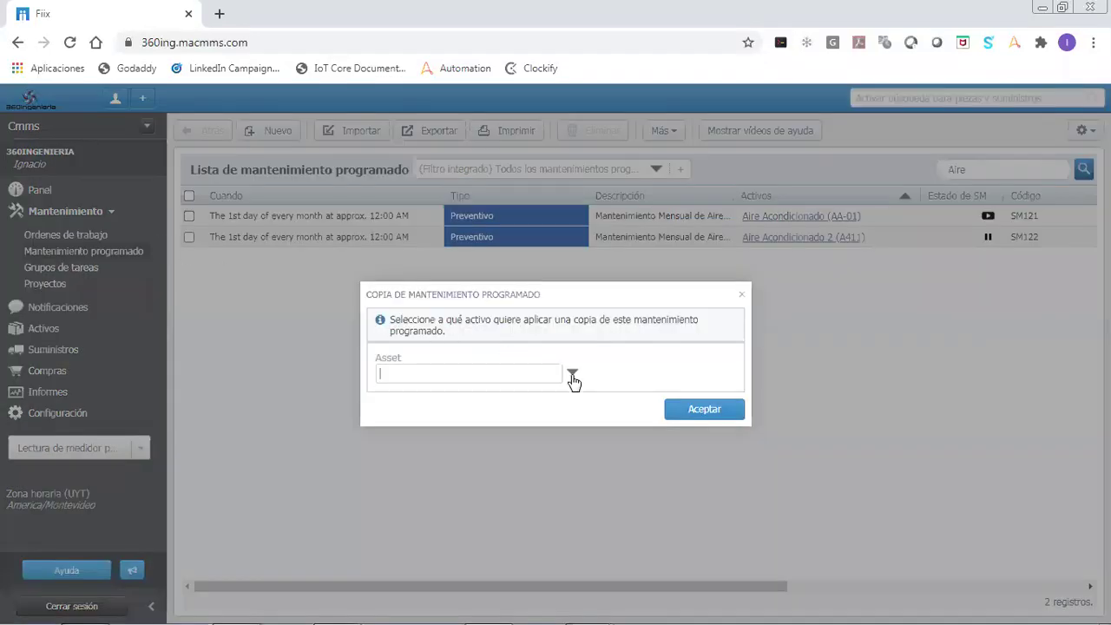
left_click(572, 375)
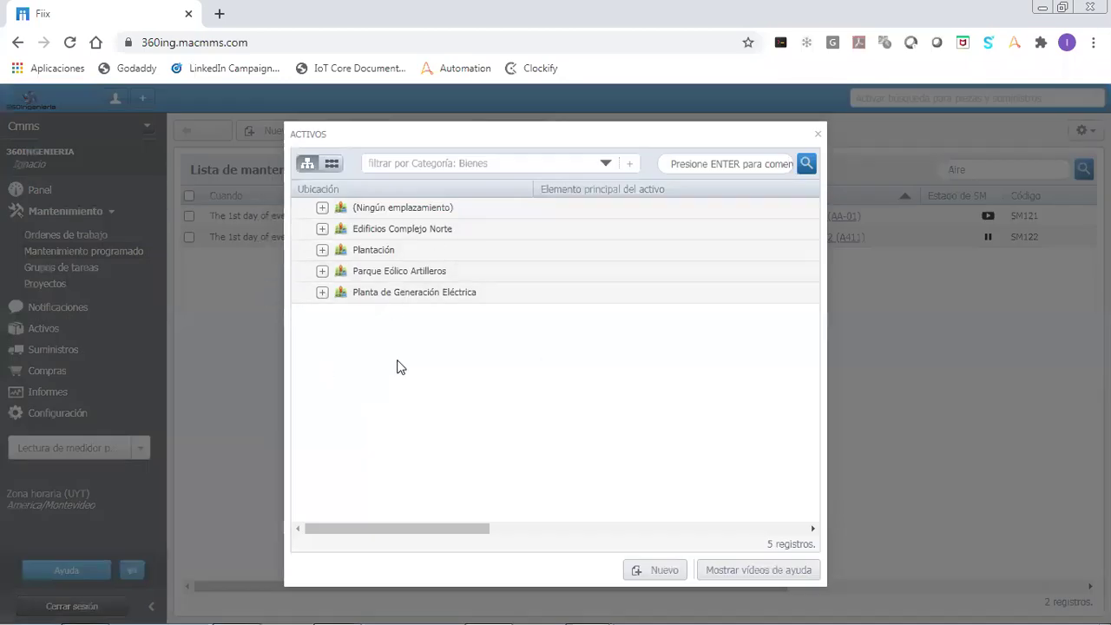
left_click(817, 135)
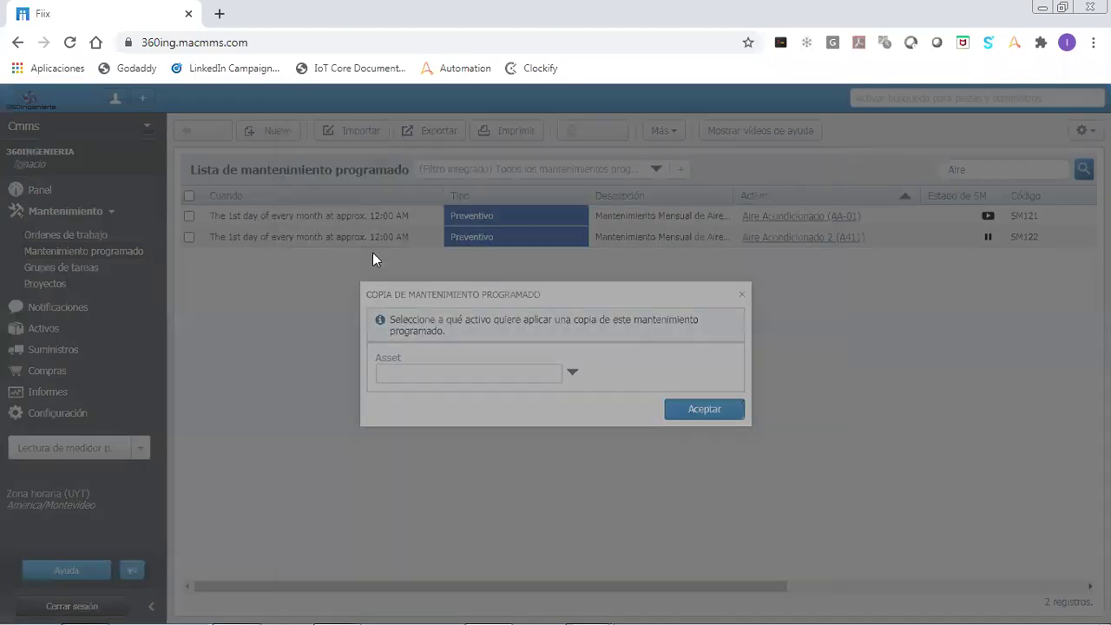
left_click(740, 296)
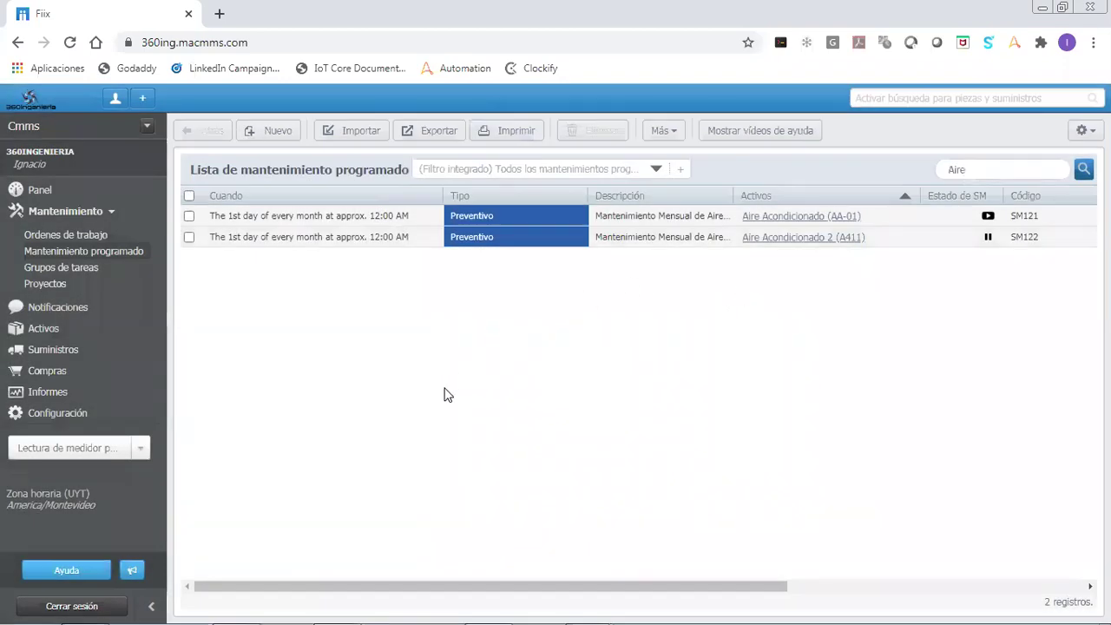
Add the Sistema de drenajes asset in Edificio 1's Azotea to a new scheduled maintenance and accept it.
left_click(45, 328)
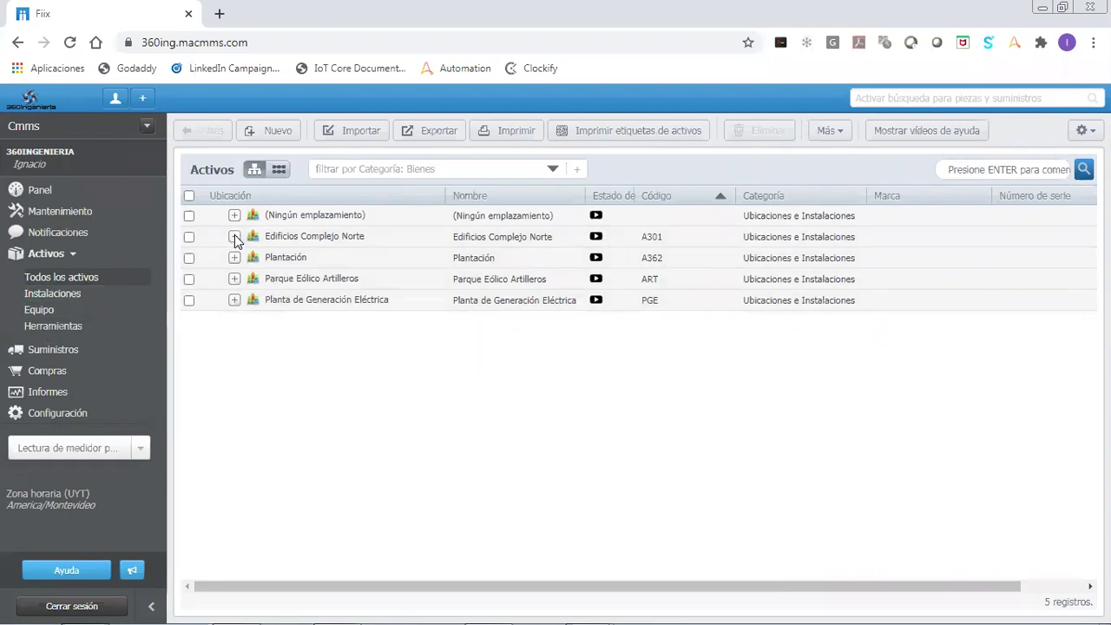
left_click(234, 237)
left_click(252, 258)
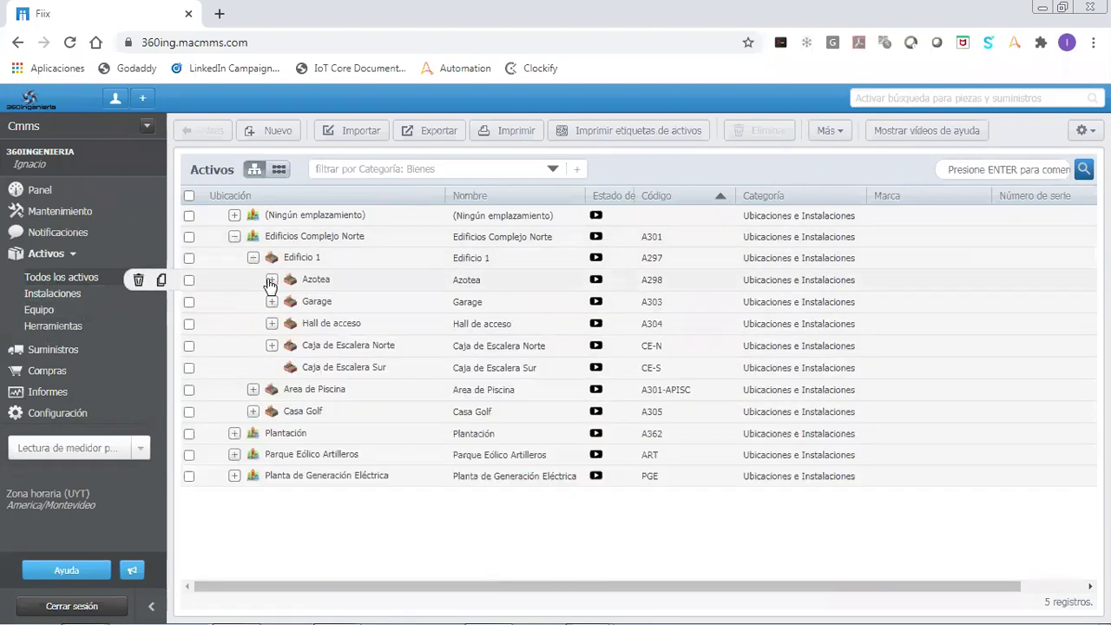
left_click(272, 281)
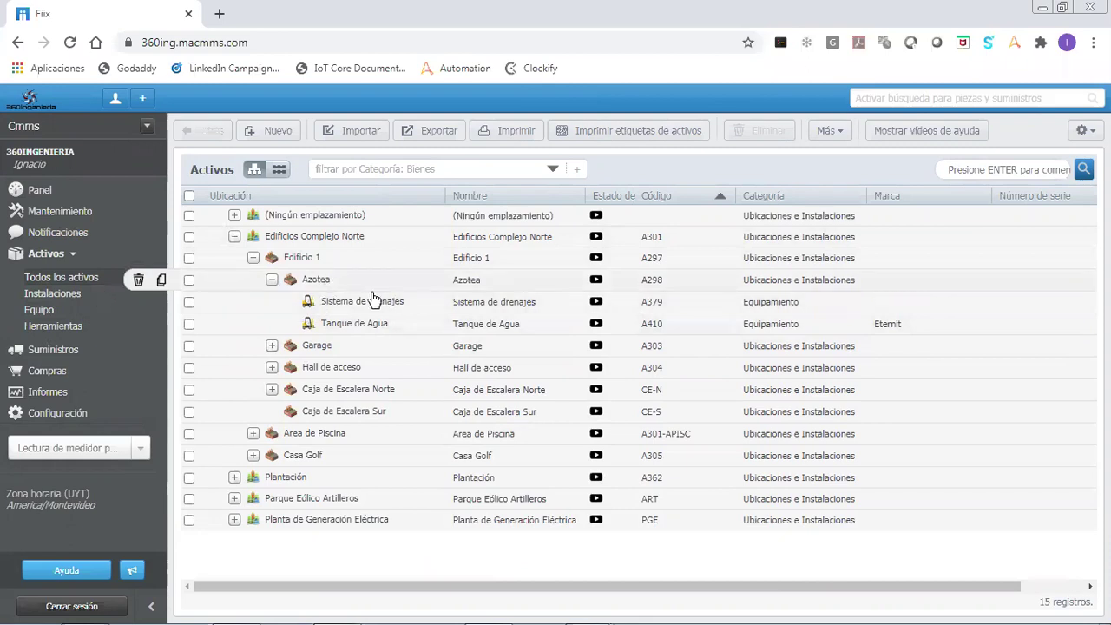
left_click(189, 303)
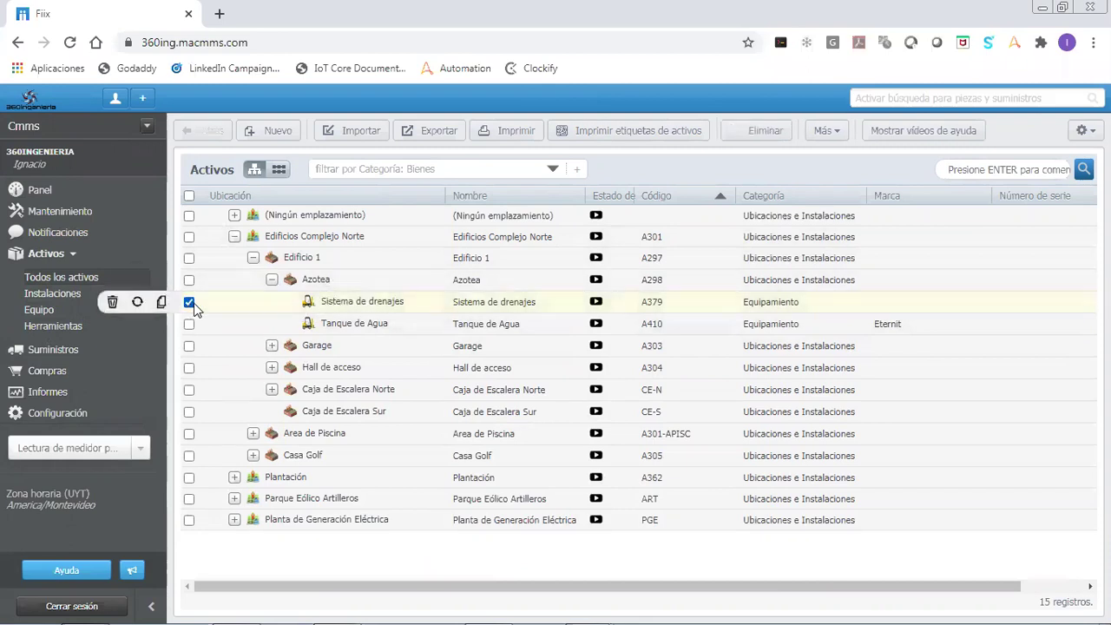
left_click(837, 137)
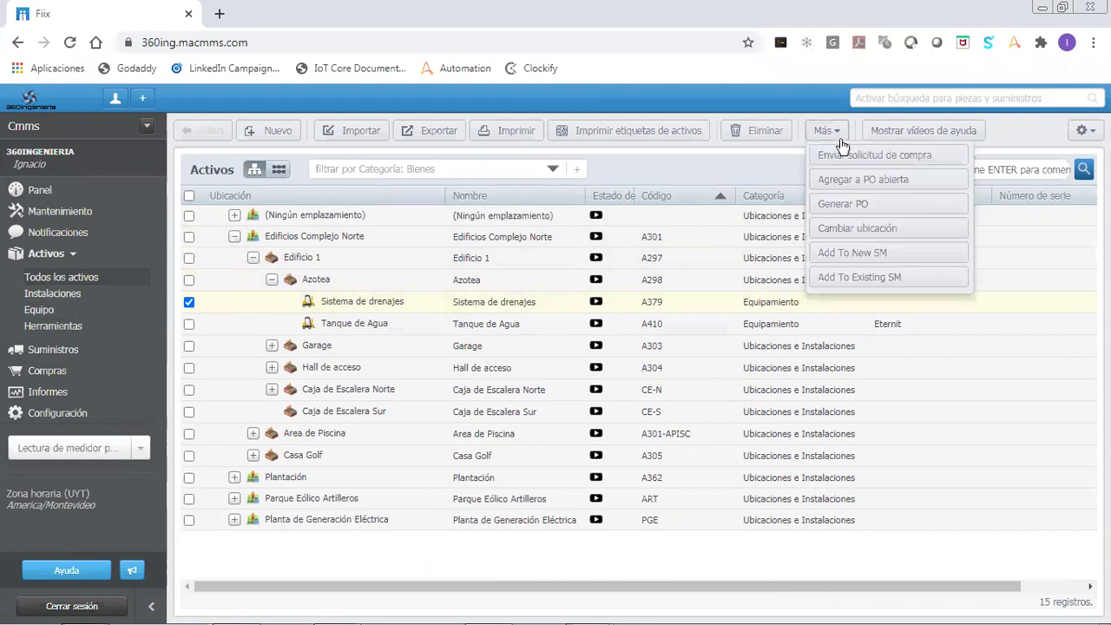
left_click(873, 254)
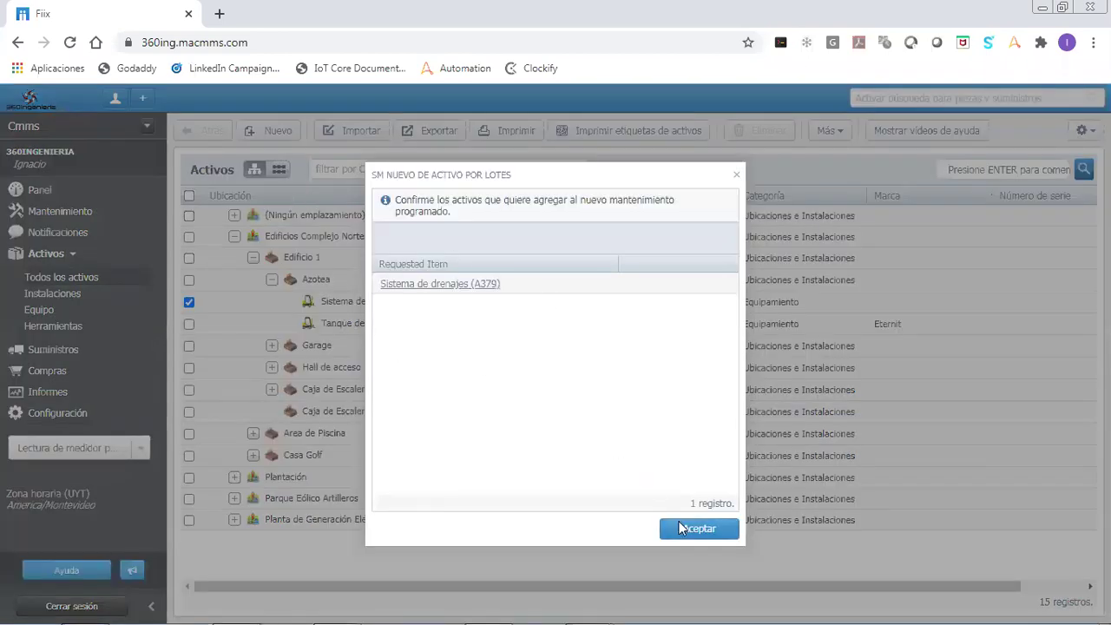
left_click(681, 529)
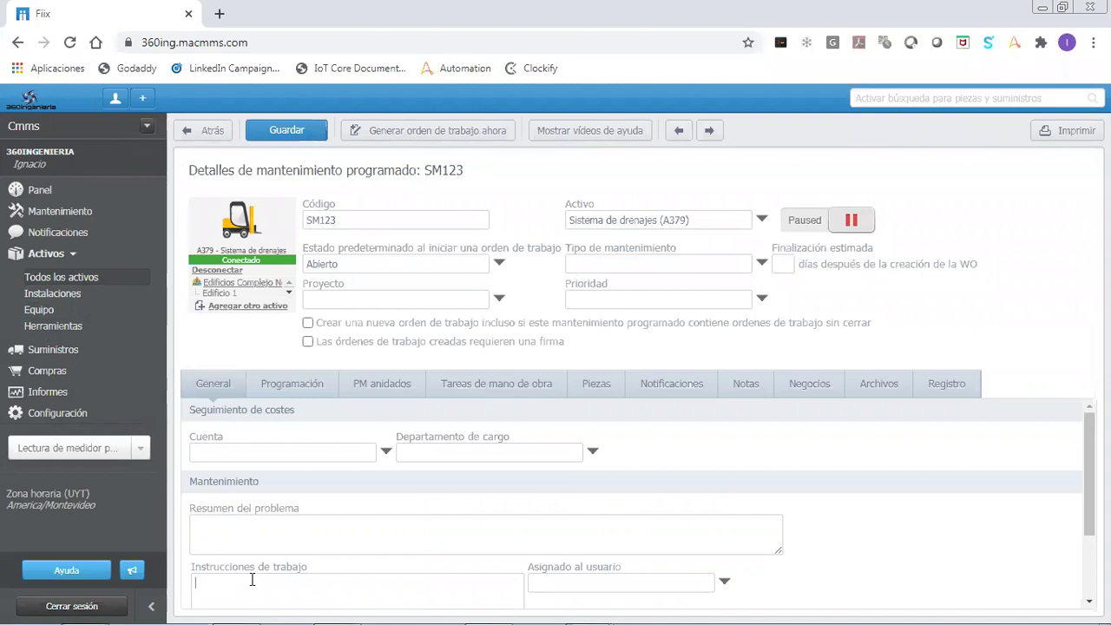
Save the new Sistema de drenajes maintenance and go to the list of scheduled maintenance.
scroll(273, 543, "down", 1)
left_click(273, 541)
scroll(272, 541, "up", 1)
left_click(256, 133)
left_click(218, 131)
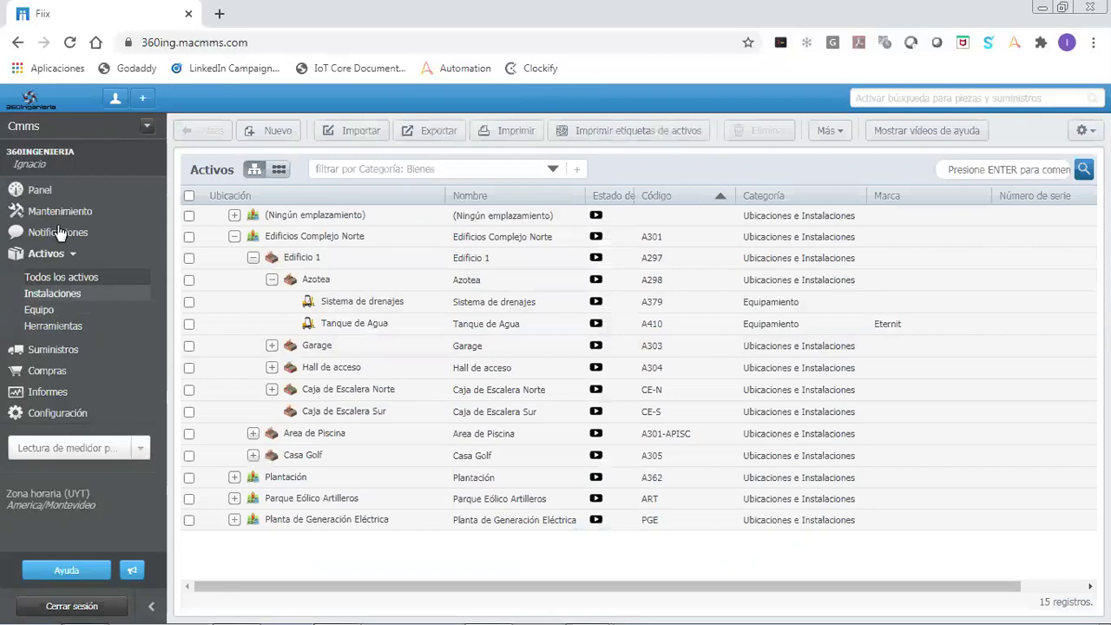
left_click(54, 211)
left_click(108, 256)
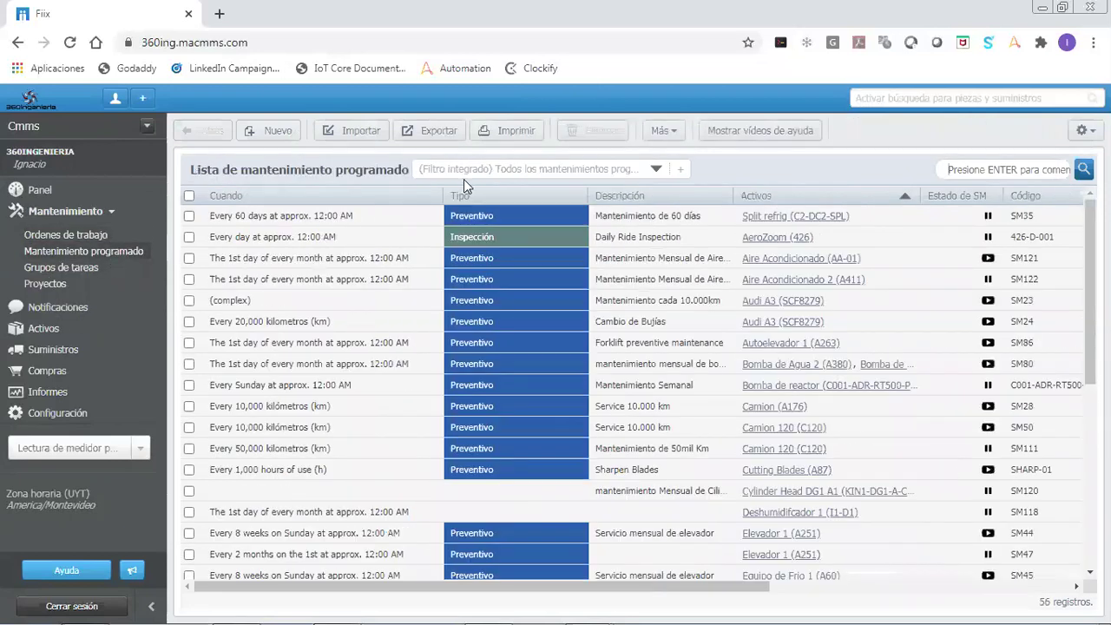